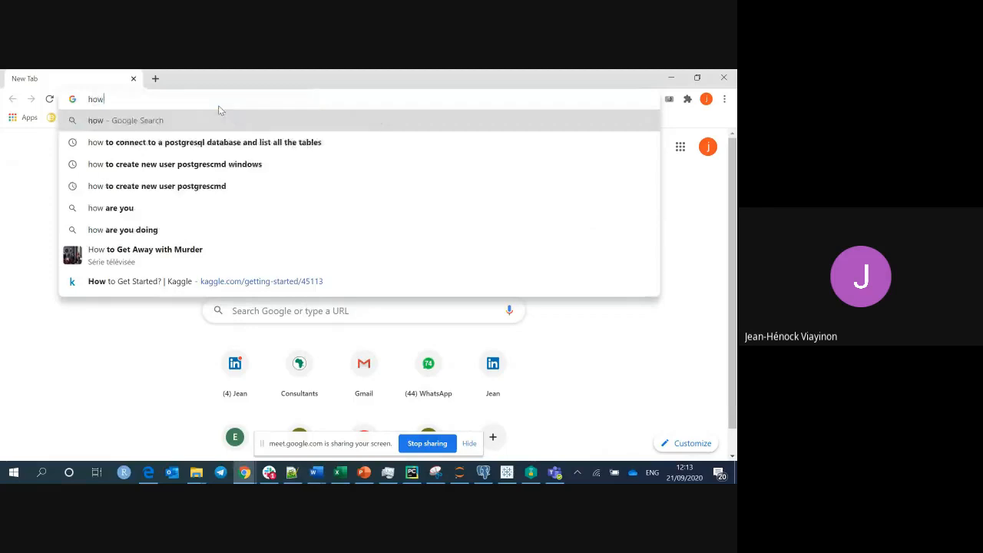
Search Google for 'dowloading postgres'.
type("dowloadi")
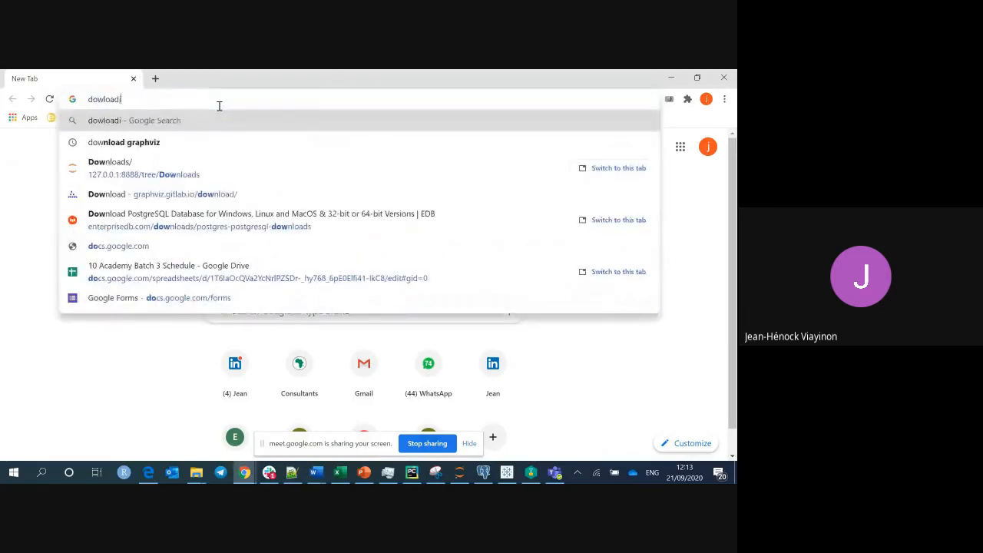
type("ng postgres")
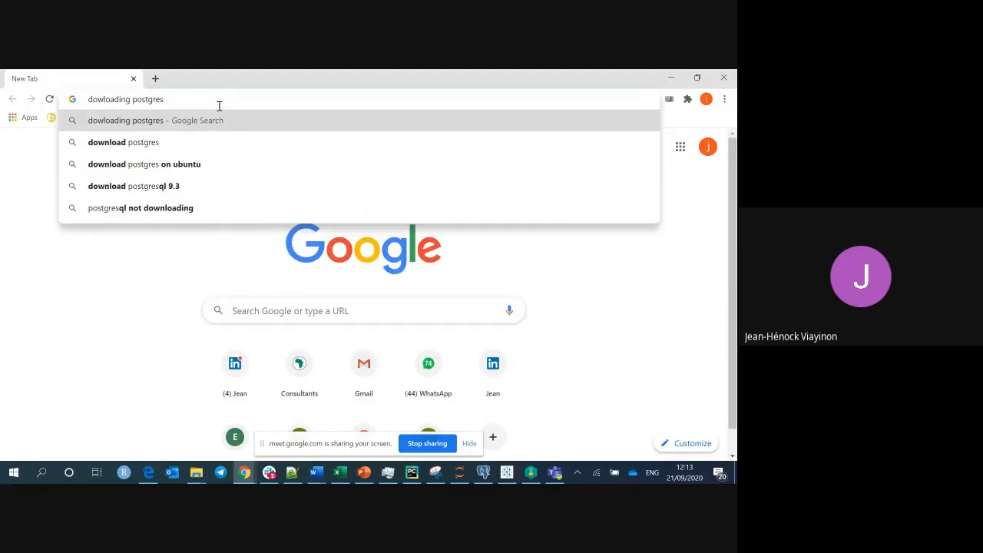
key("Return")
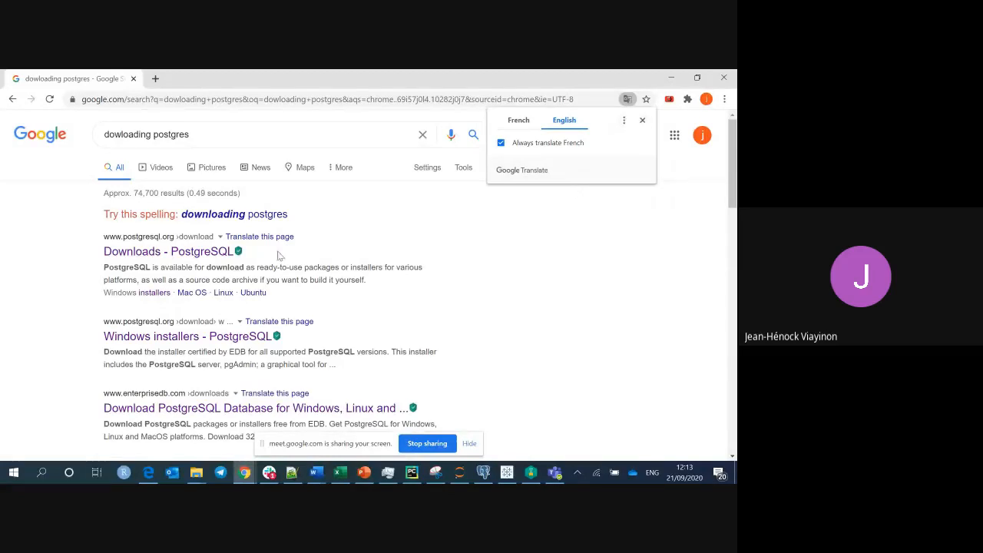
Open the PostgreSQL Downloads result and follow it to the Windows installers page.
left_click(197, 253)
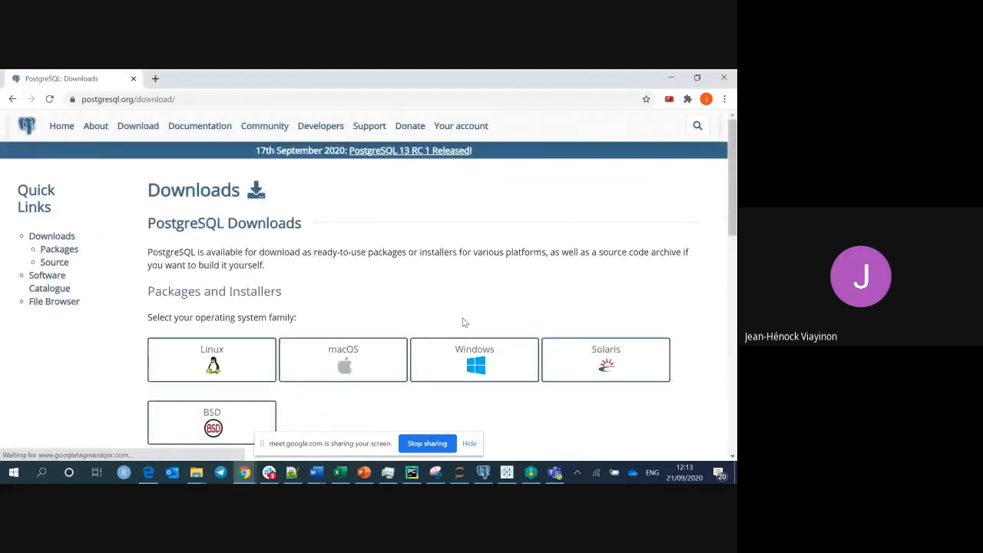
left_click(12, 100)
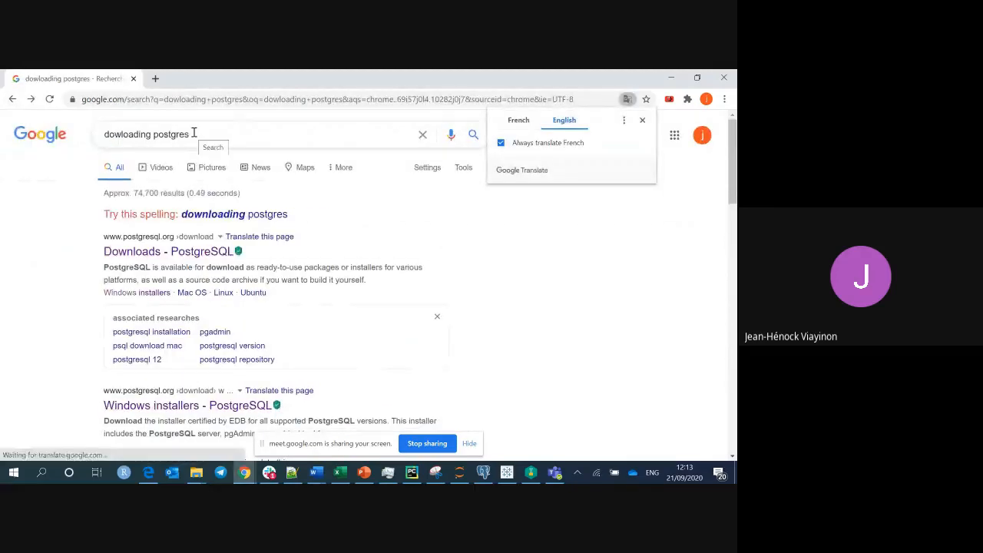
left_click(188, 256)
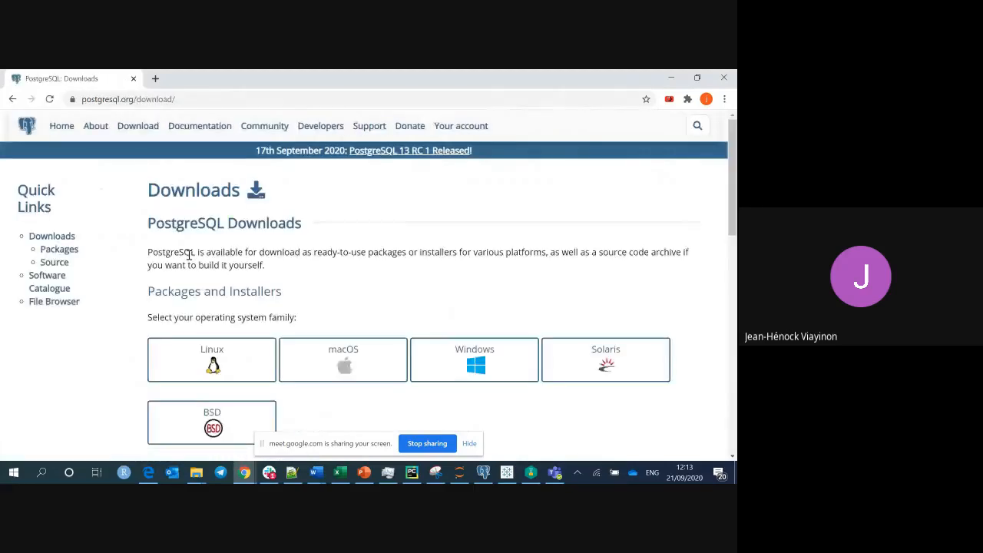
scroll(189, 255, "down", 1)
scroll(189, 256, "up", 1)
scroll(364, 288, "up", 1)
scroll(474, 290, "down", 1)
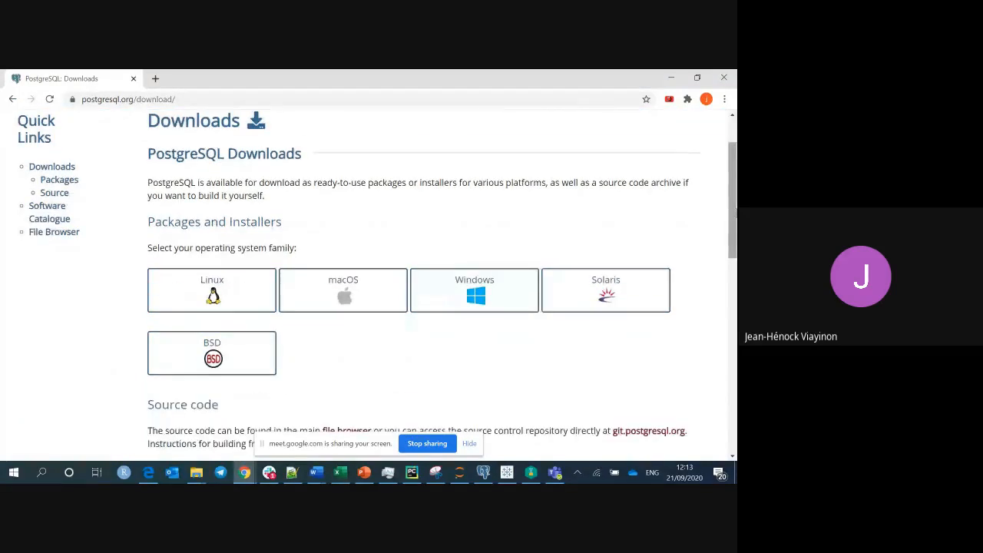
scroll(474, 290, "down", 1)
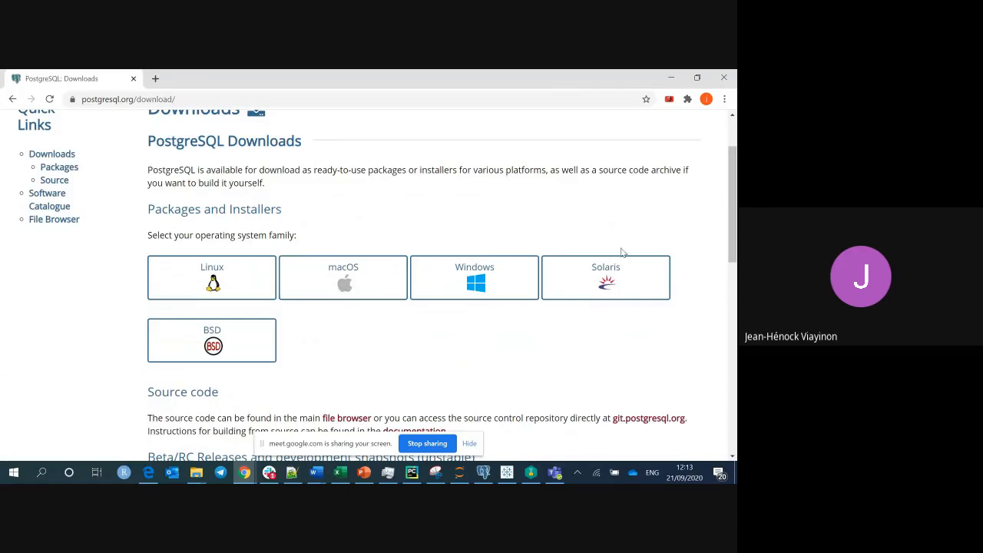
left_click_drag(734, 221, 735, 206)
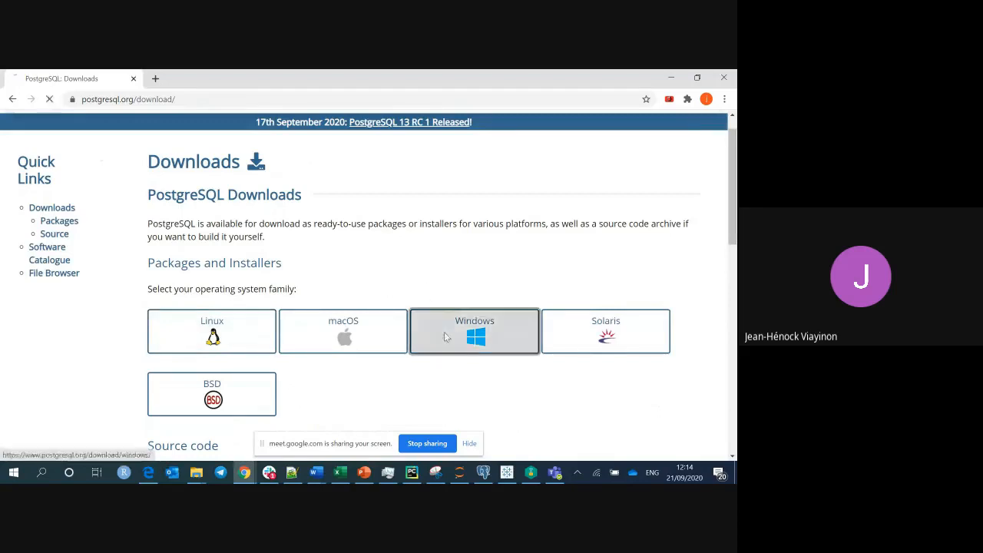
left_click(444, 336)
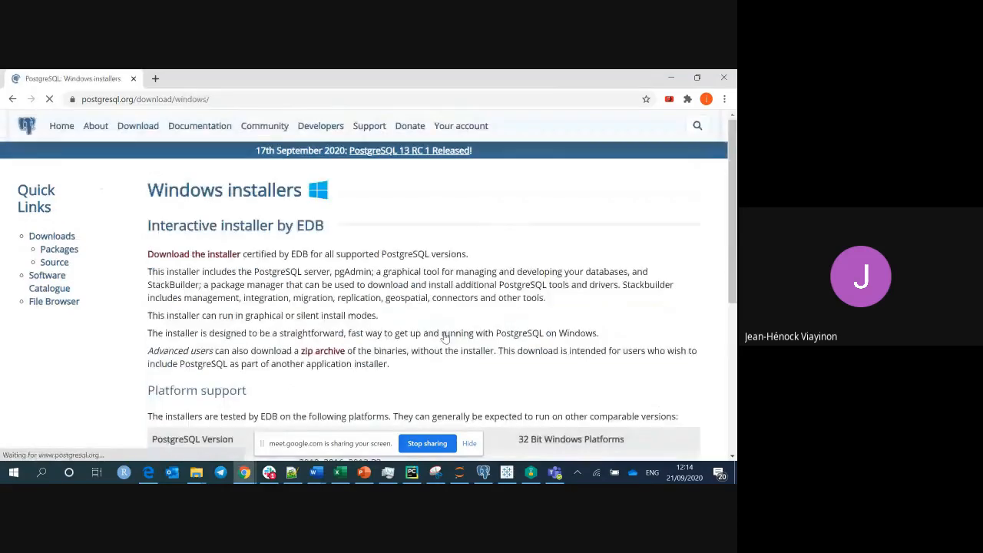
scroll(444, 336, "down", 5)
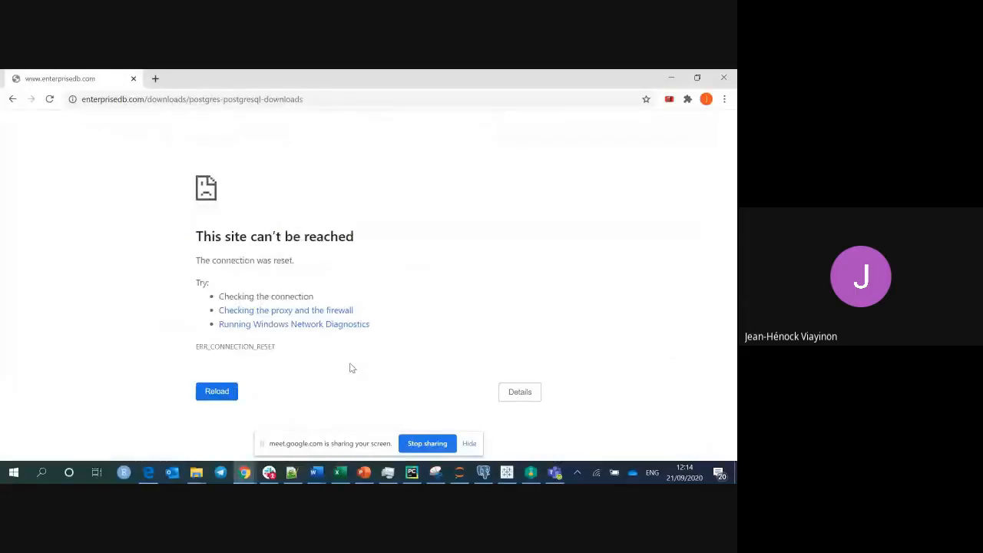
Retry loading the unreachable enterprisedb download page three times.
left_click(207, 397)
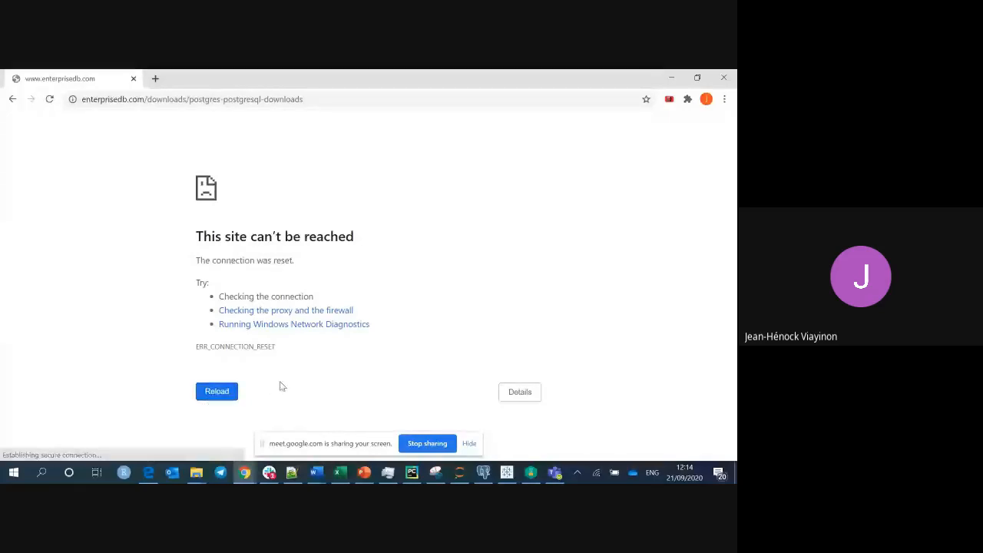
left_click(219, 393)
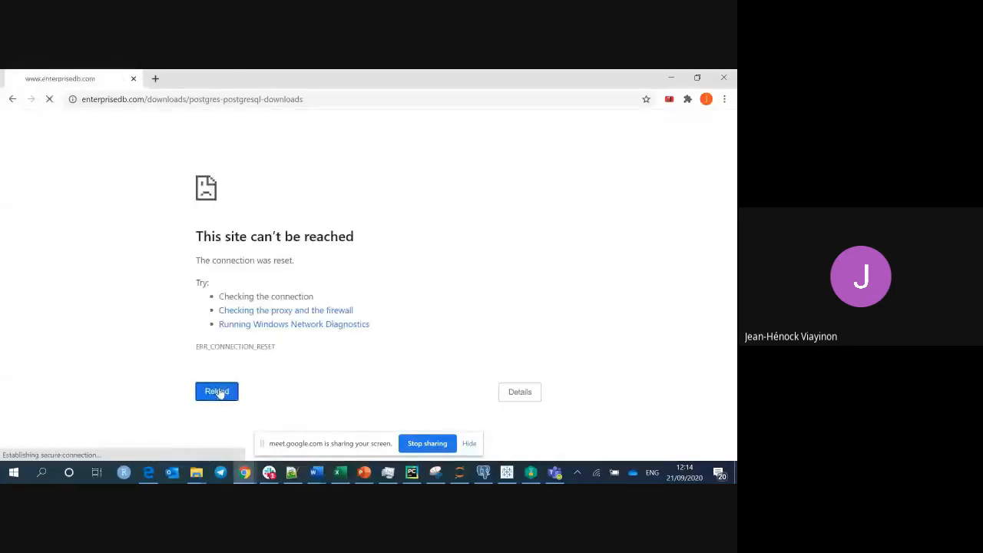
left_click(219, 394)
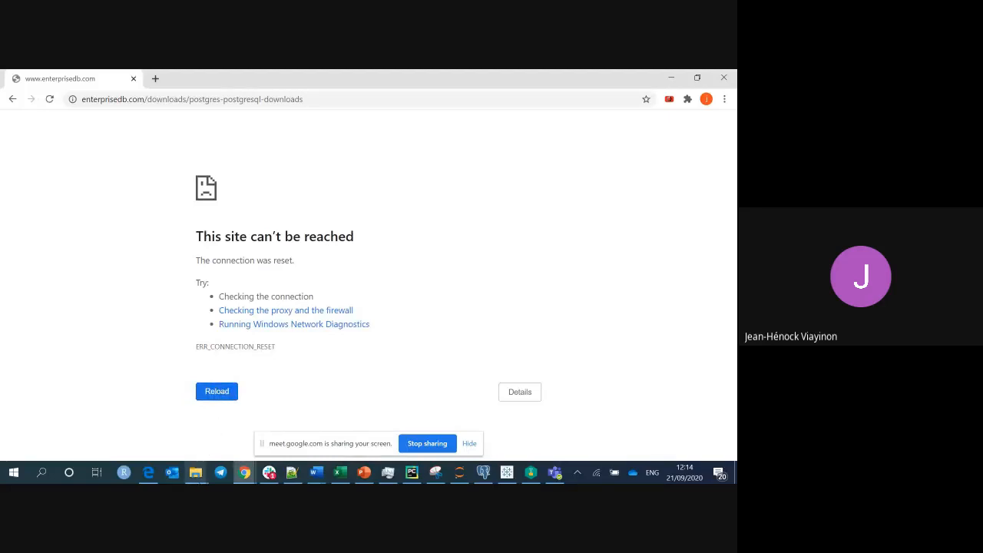
In the CSE P544 window, cancel the failed download and show the 9.5.23 installer in its folder.
mouse_move(197, 472)
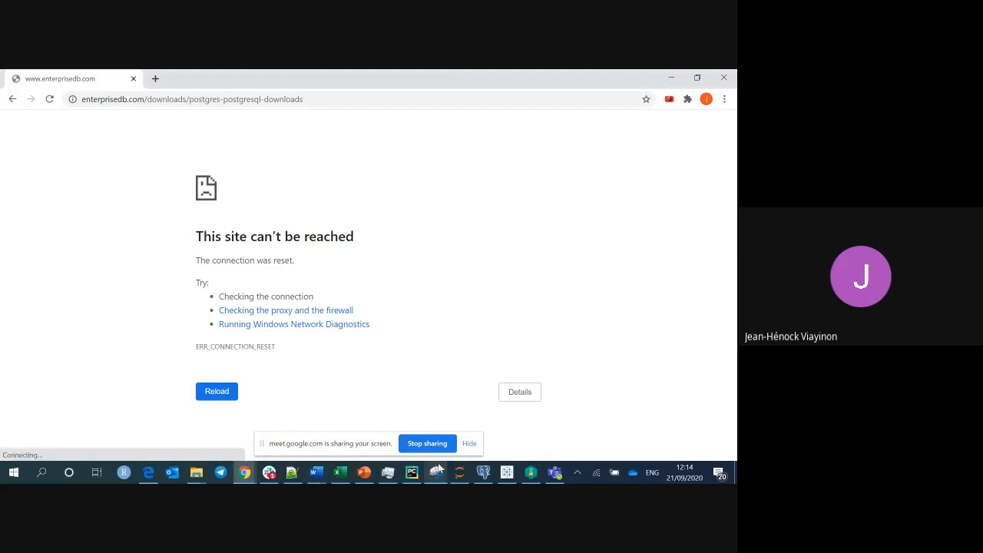
left_click(245, 473)
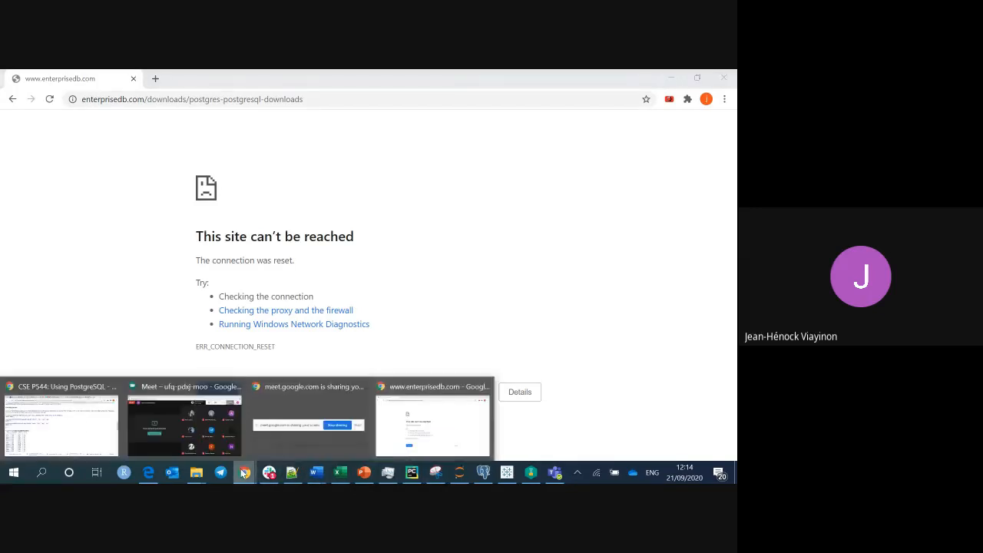
left_click(89, 426)
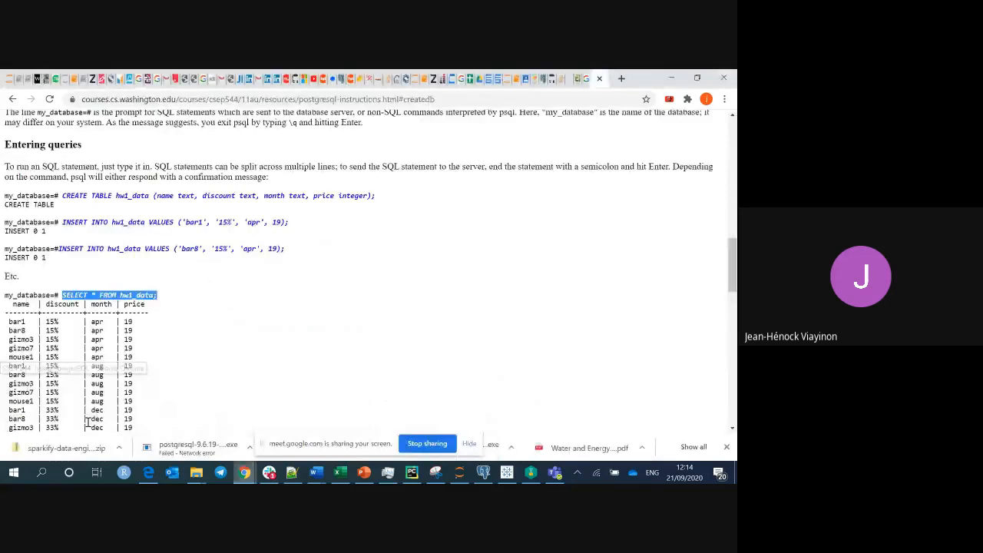
left_click(175, 446)
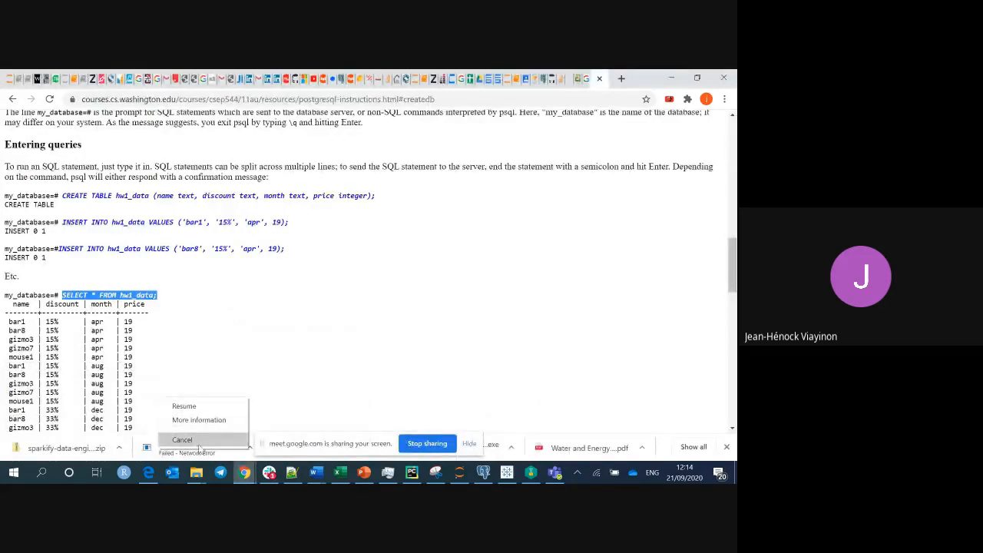
left_click(201, 439)
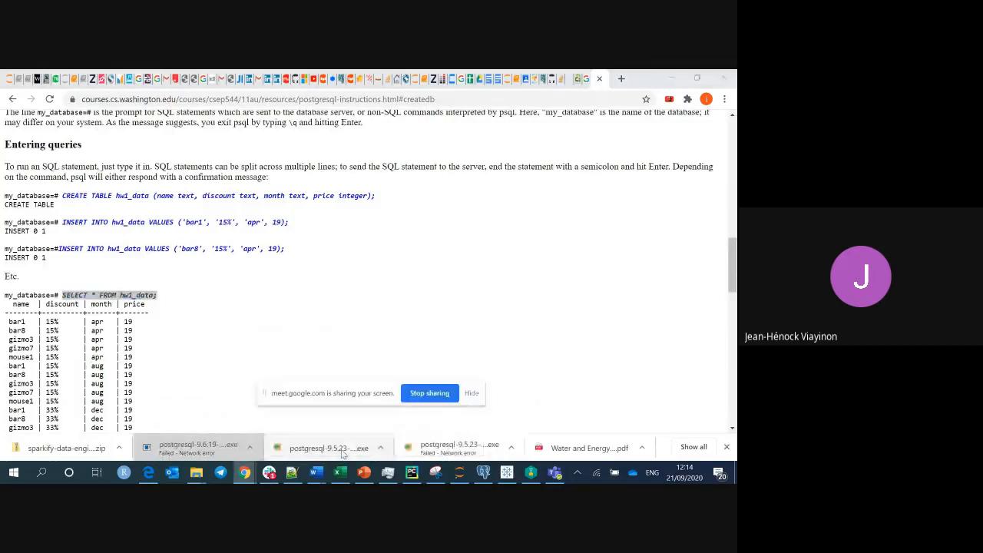
left_click(343, 455)
left_click(376, 424)
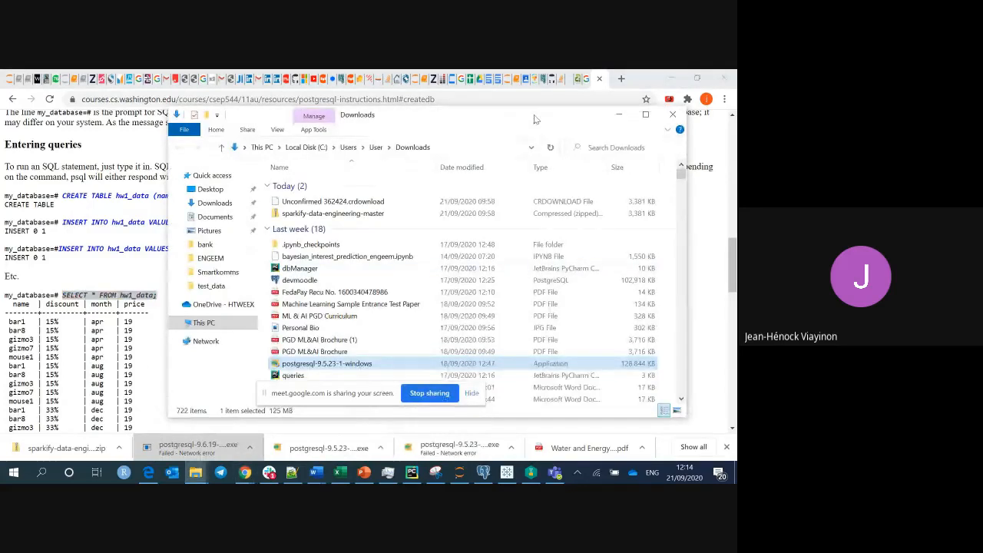
Open Local Disk (C:) from This PC in File Explorer.
left_click_drag(536, 120, 408, 132)
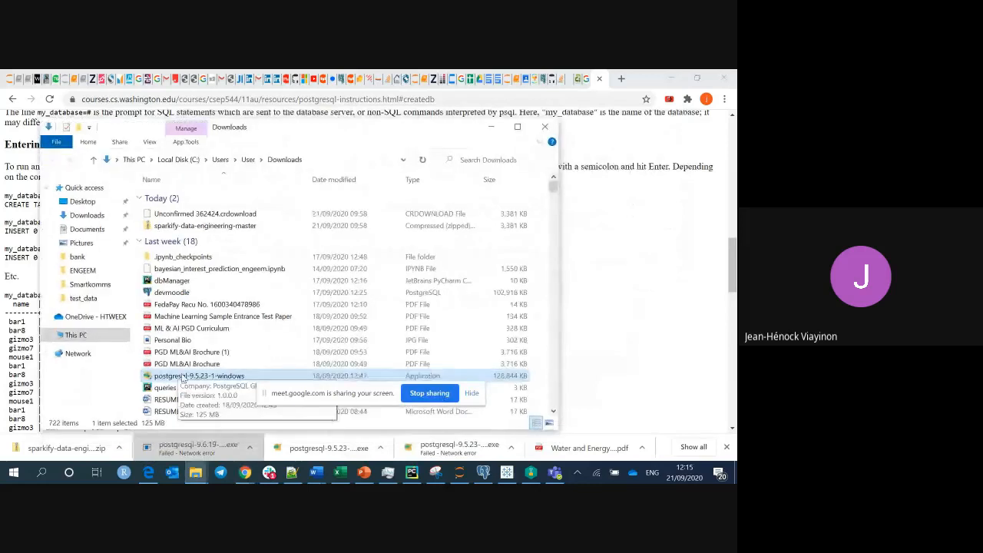
left_click(69, 335)
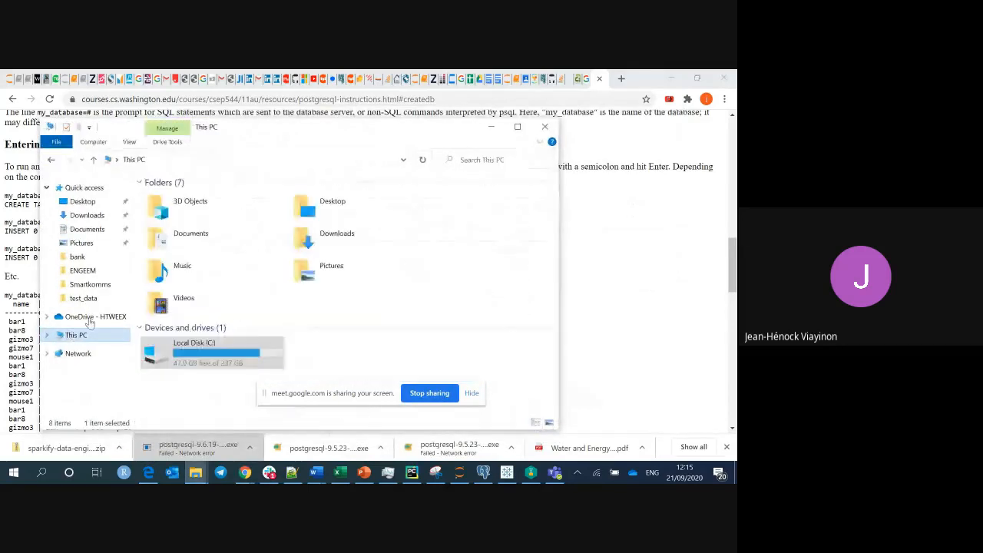
double_click(203, 361)
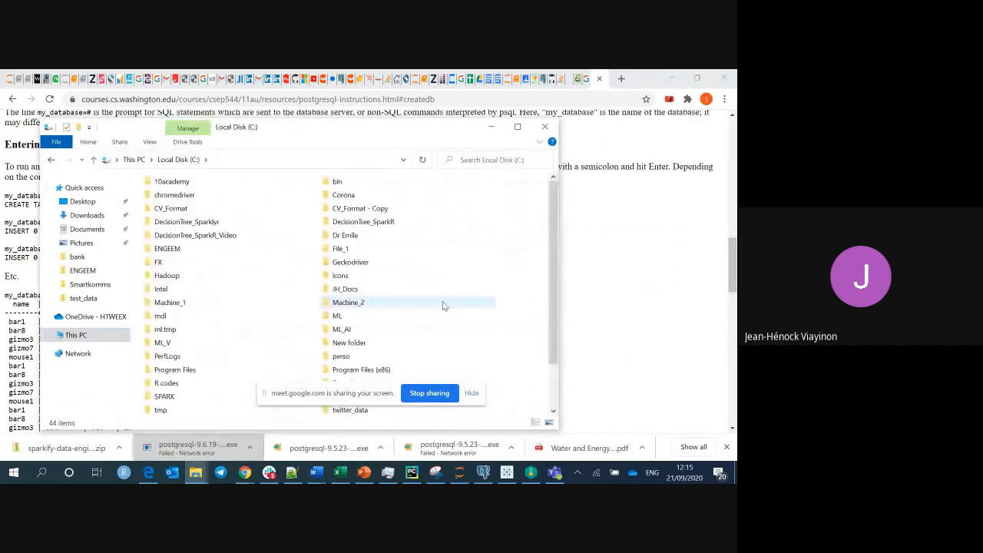
Create a new folder named 'posgres' and paste the installer into it.
right_click(514, 296)
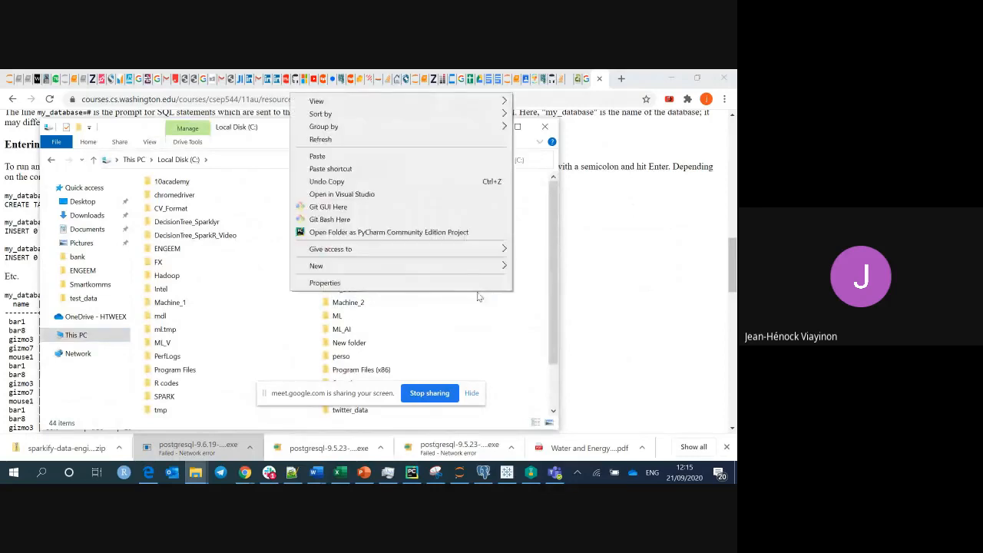
mouse_move(472, 266)
left_click(538, 267)
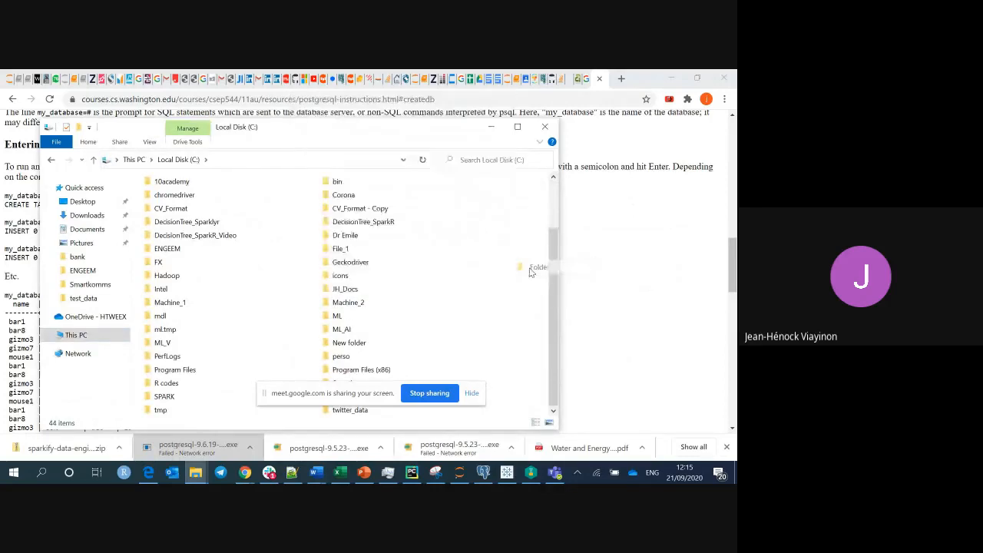
type("pos")
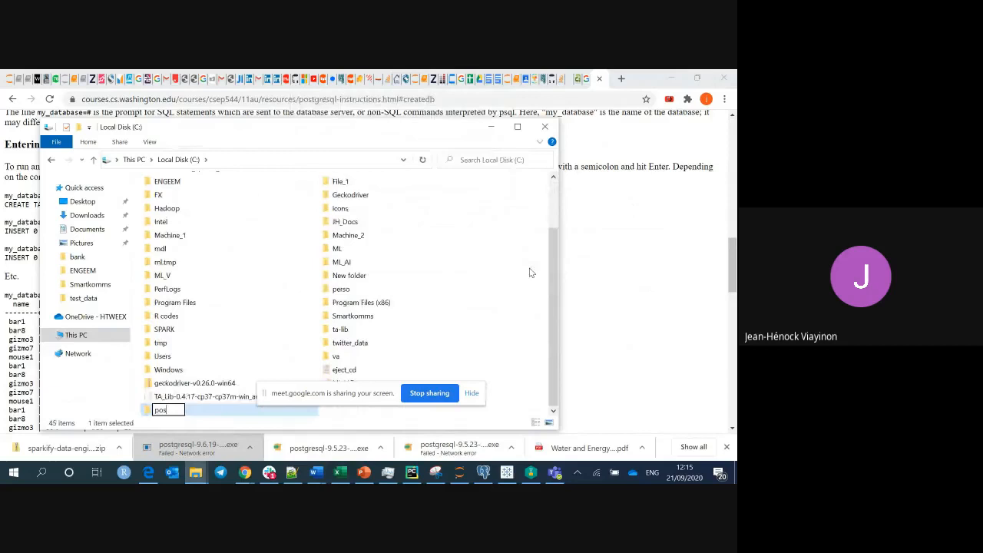
type("gres")
key("Return")
key("Return")
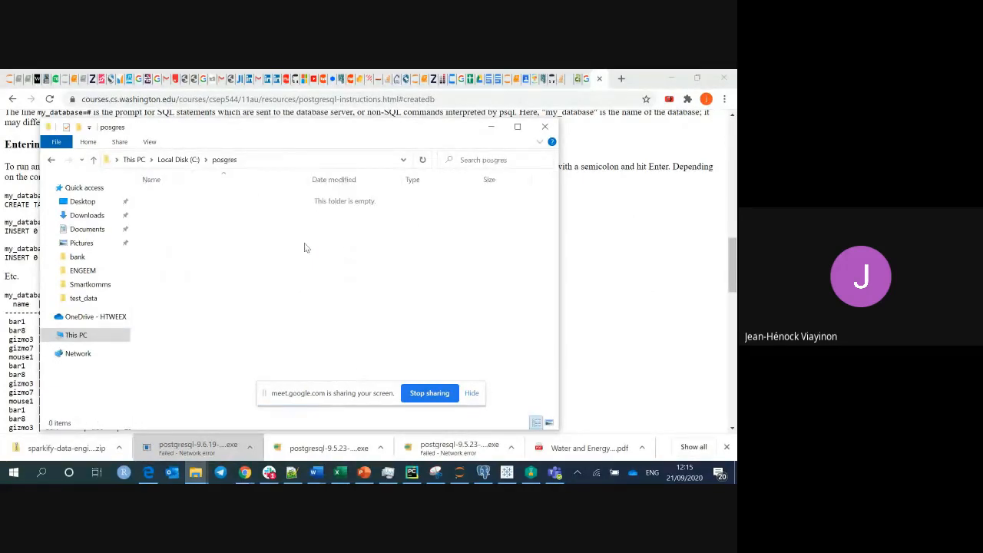
key("ctrl+v")
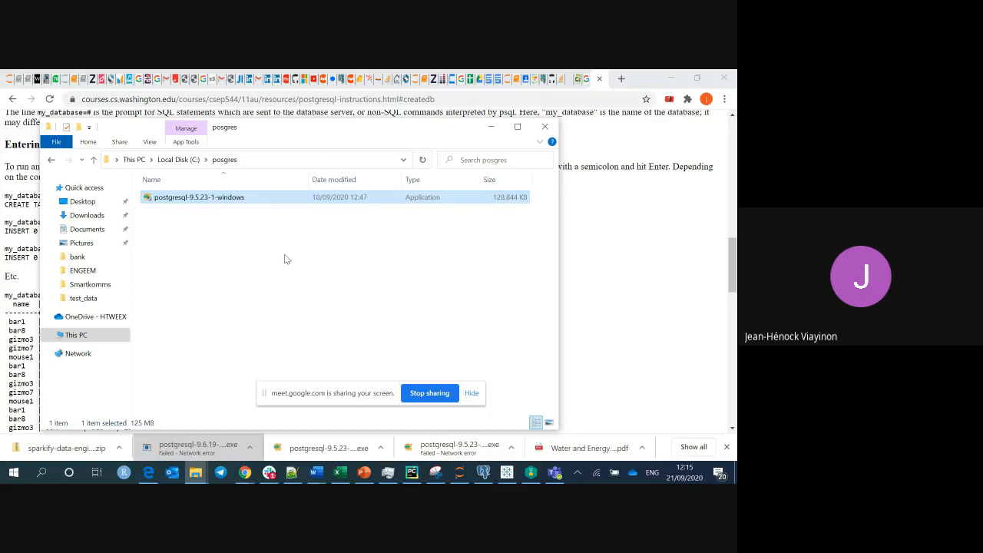
Run the postgresql-9.5.23-1 installer, then cancel and close the Visual C++ 2013 setup.
double_click(284, 199)
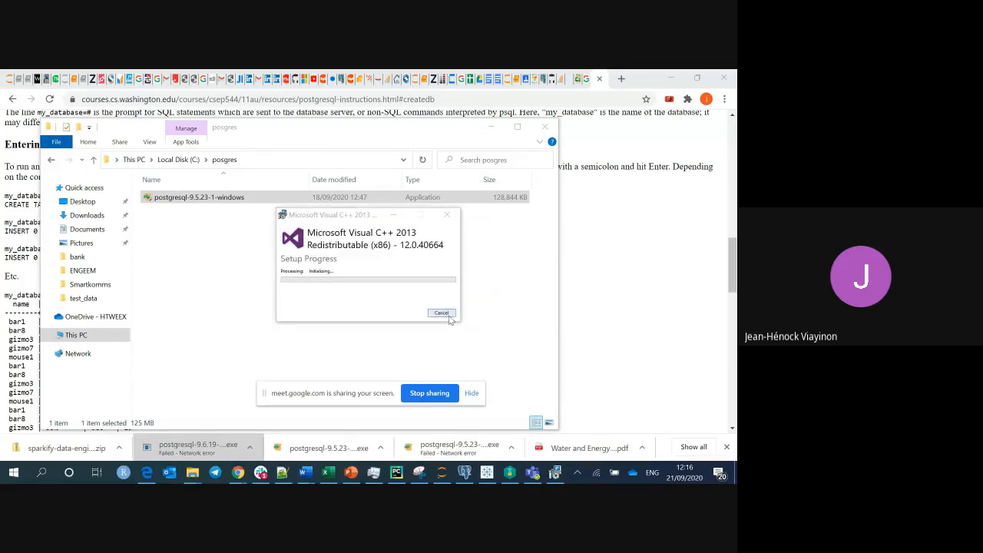
left_click(448, 315)
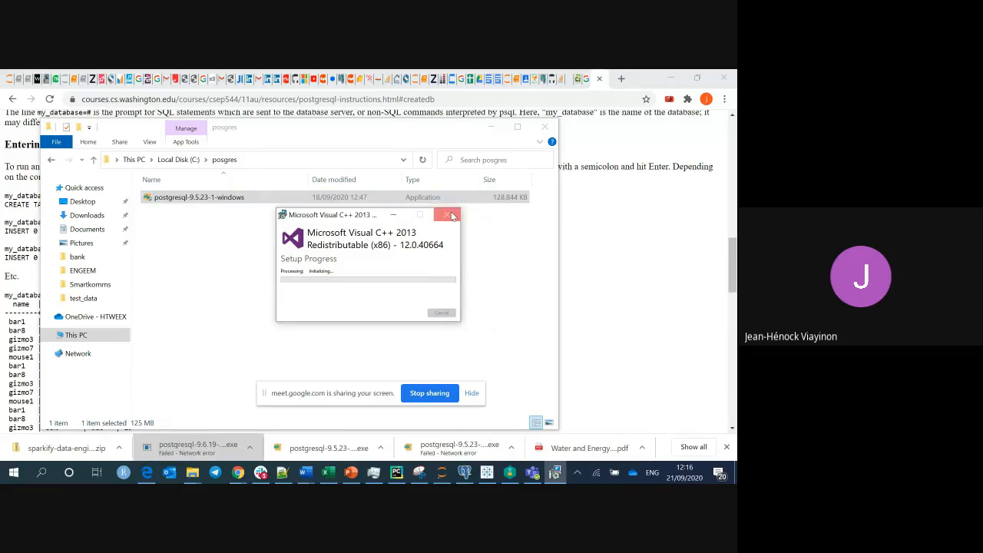
left_click(450, 217)
Open C:\Program Files (x86)\PostgreSQL and dismiss the VC++ runtime installer error.
left_click(91, 339)
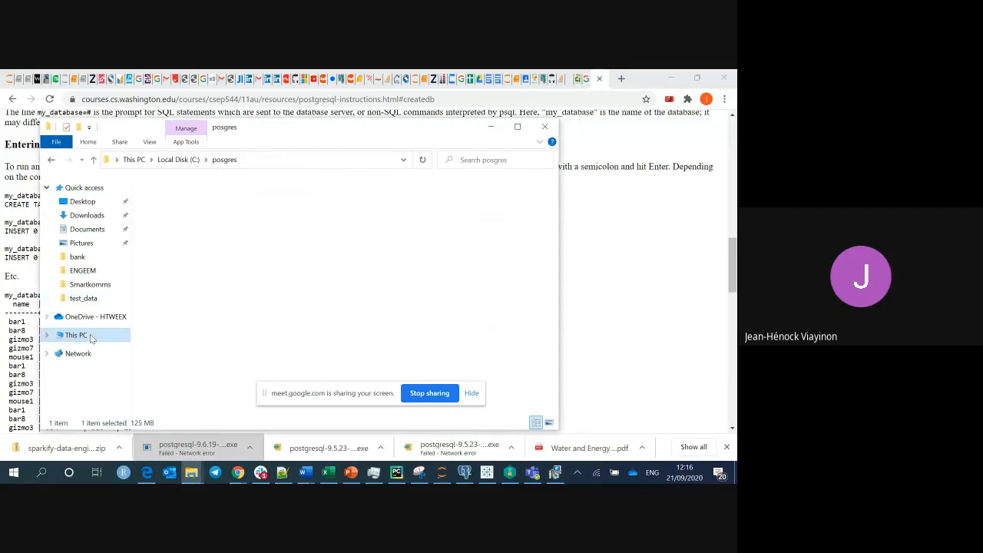
double_click(231, 346)
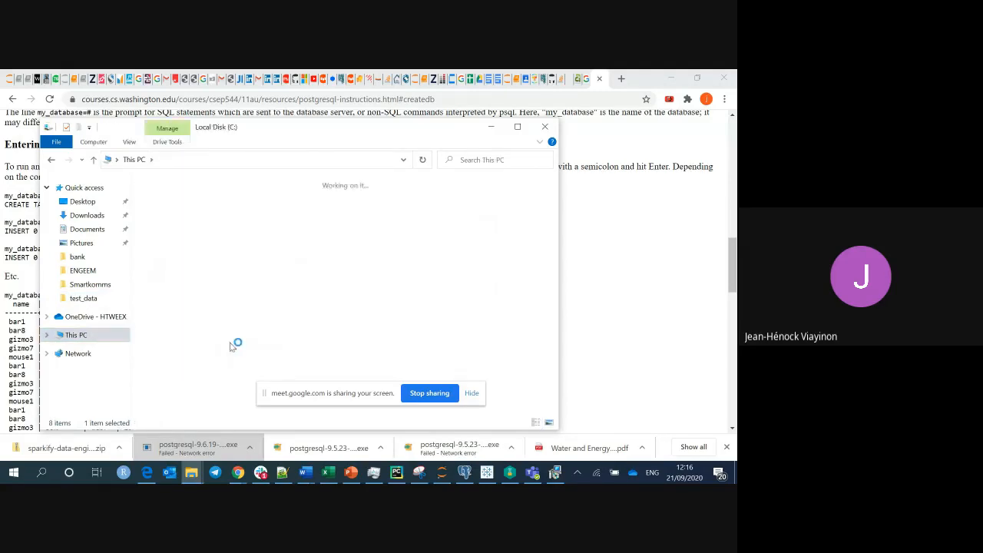
scroll(417, 276, "down", 1)
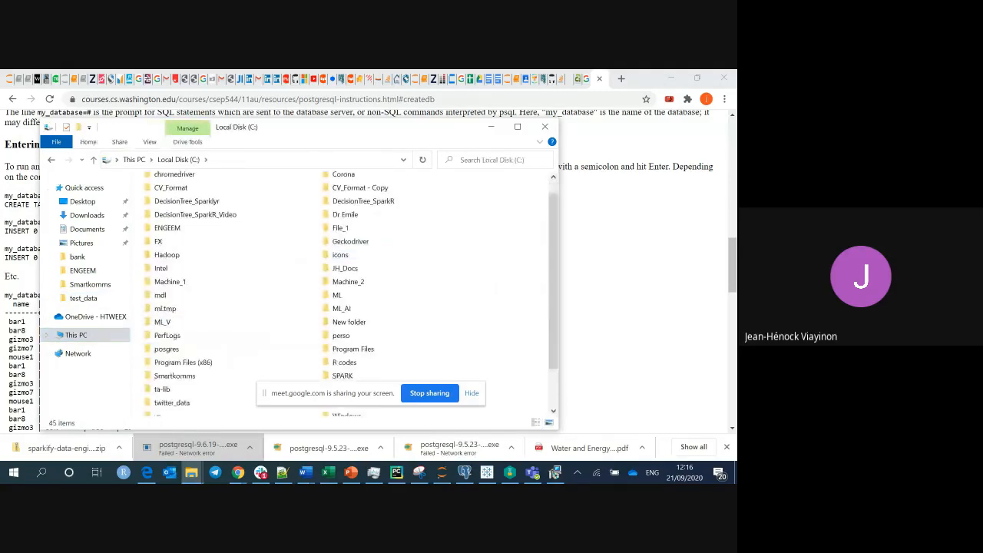
scroll(369, 300, "down", 1)
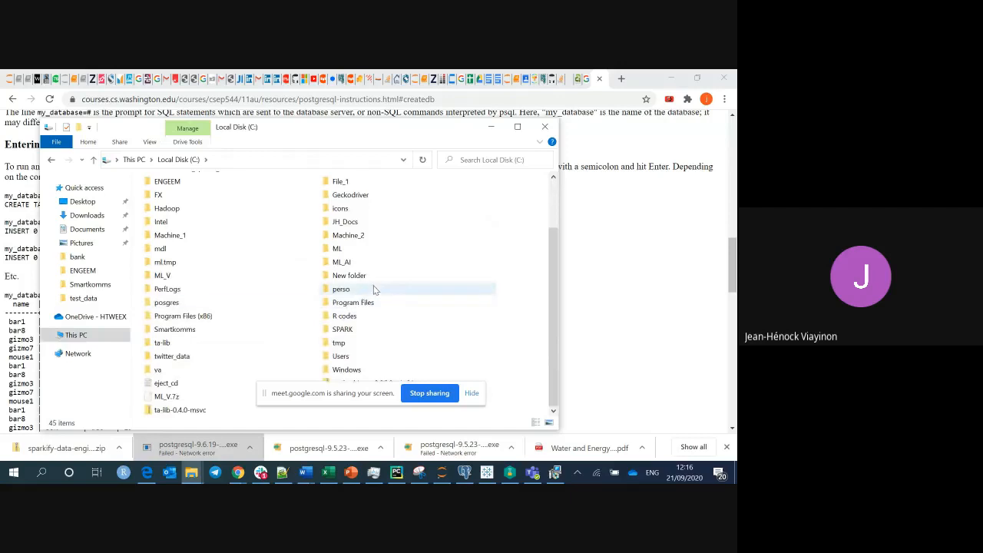
double_click(183, 316)
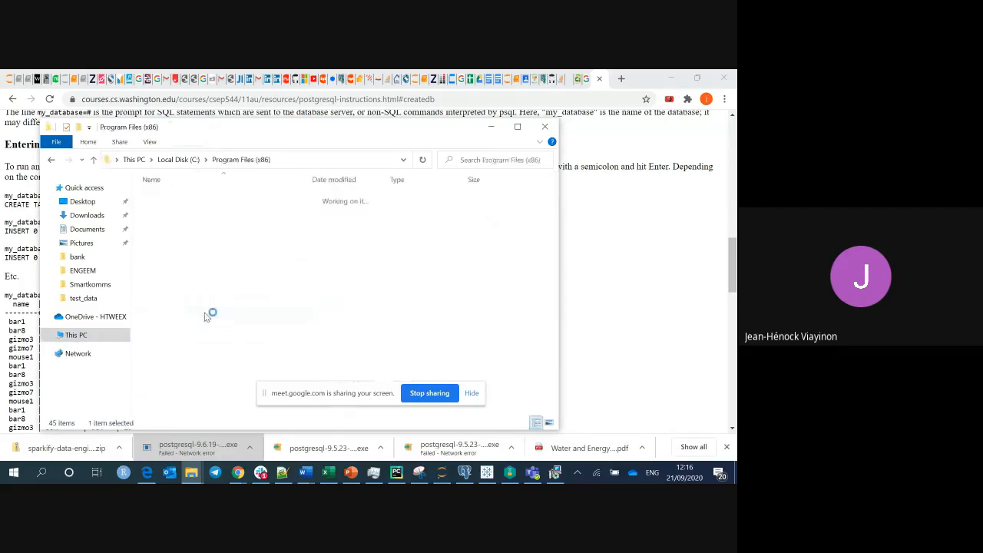
scroll(205, 316, "down", 3)
scroll(346, 300, "down", 2)
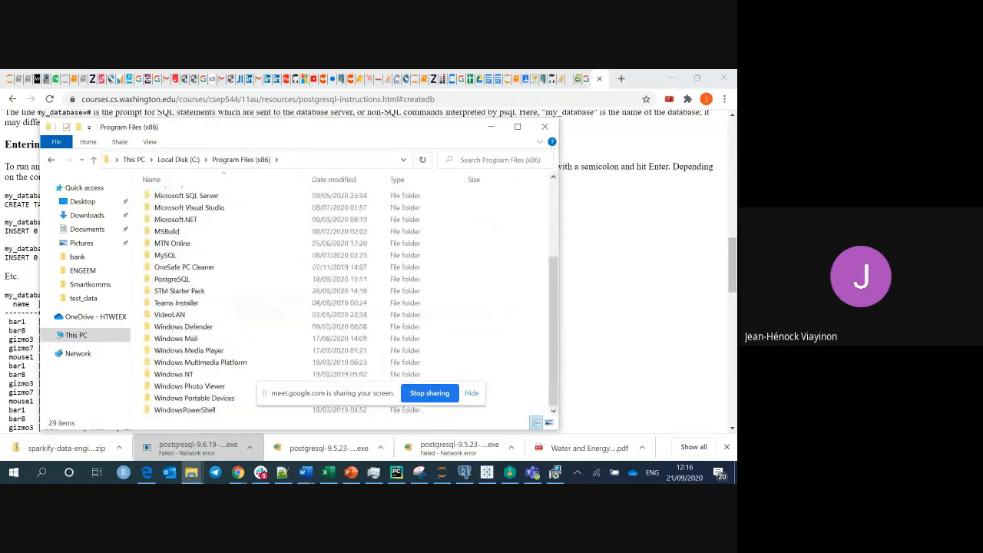
scroll(346, 300, "up", 2)
scroll(282, 215, "up", 1)
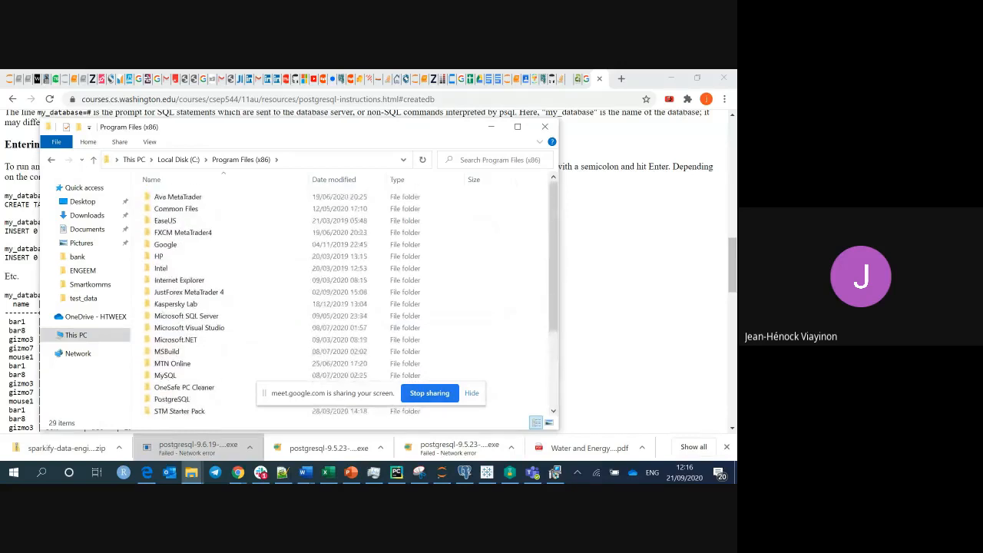
scroll(307, 308, "down", 2)
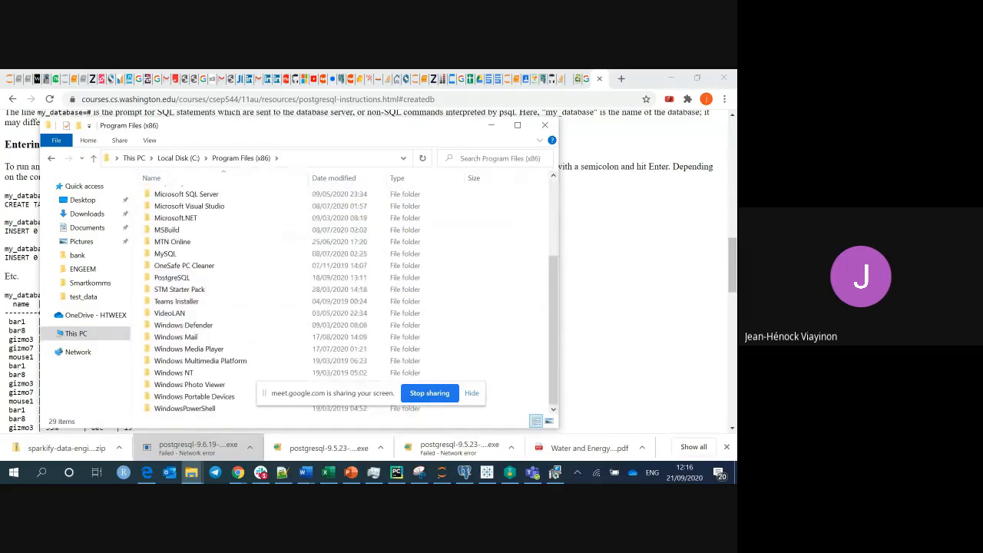
left_click(202, 282)
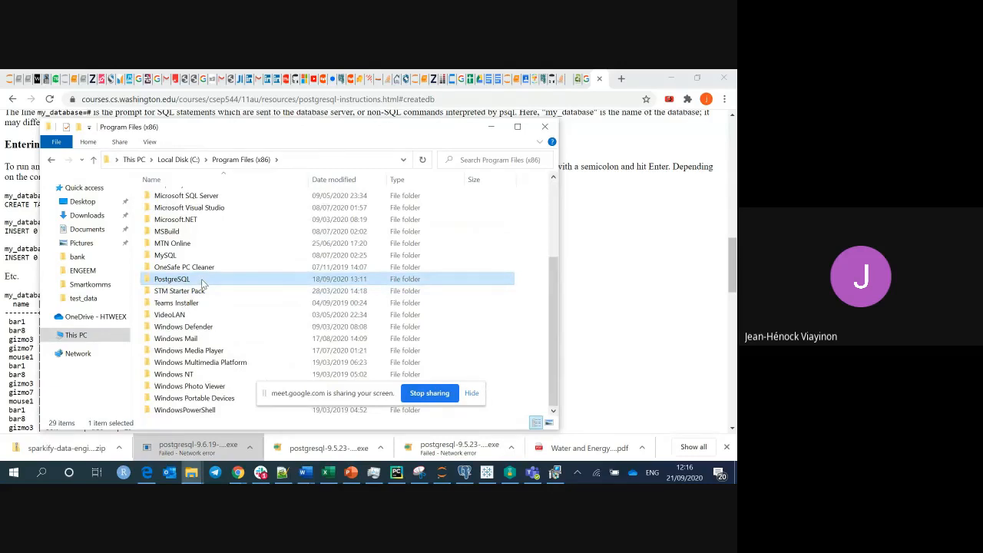
double_click(203, 281)
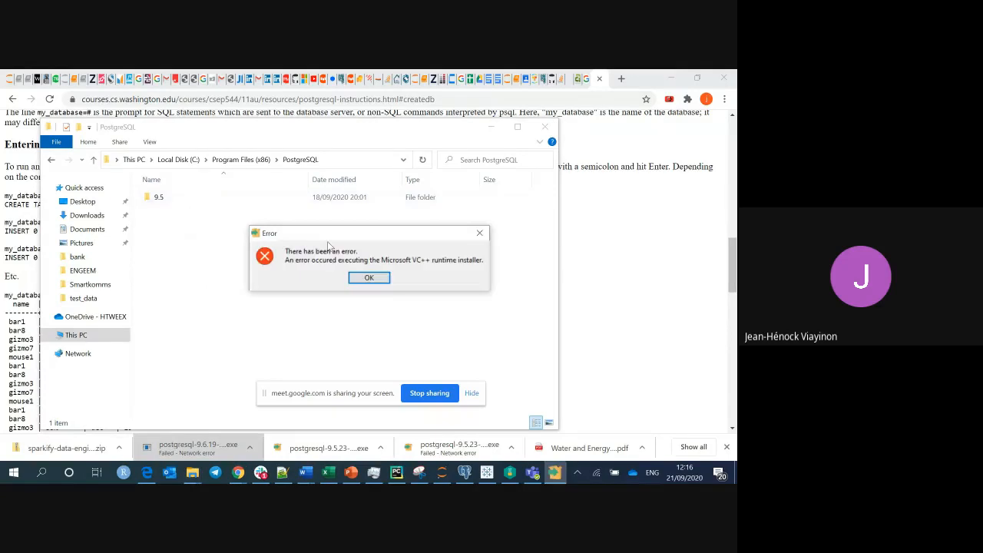
left_click(370, 278)
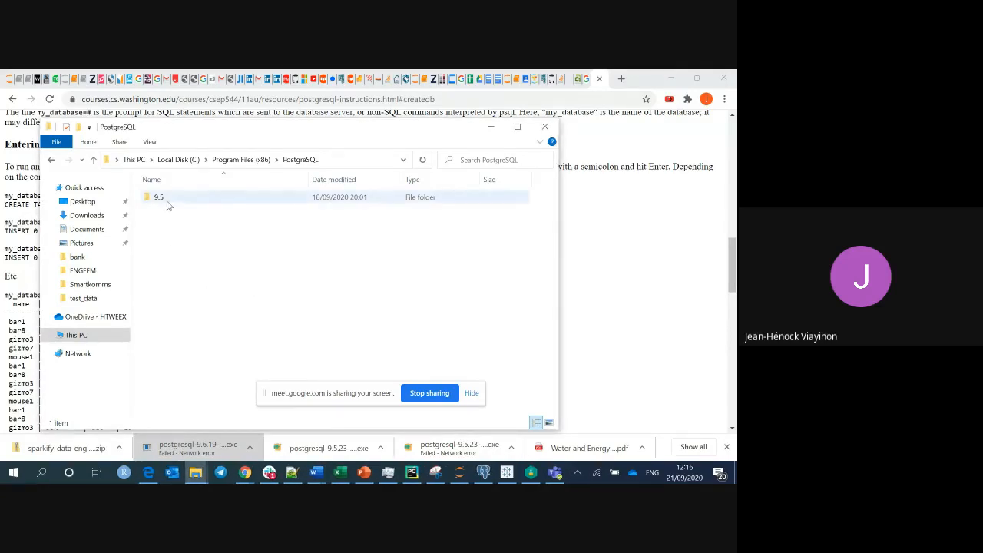
Return to Program Files (x86), reopen PostgreSQL and open its 9.5 folder.
mouse_move(166, 204)
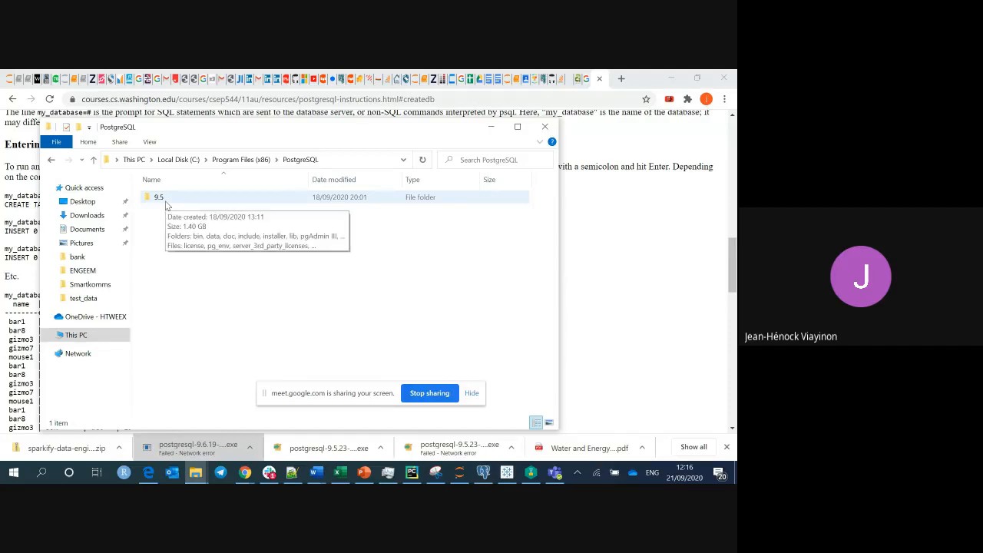
left_click(250, 165)
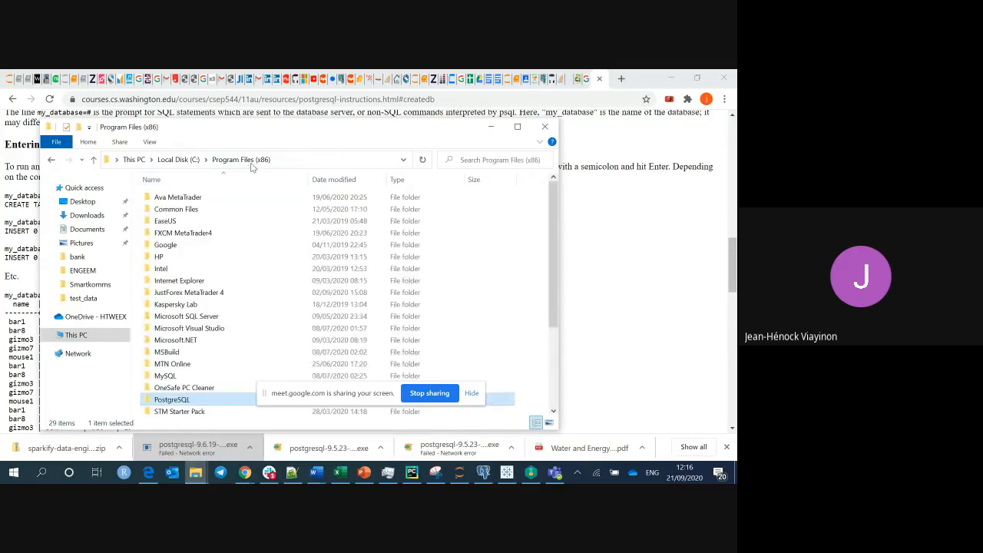
left_click_drag(553, 211, 552, 247)
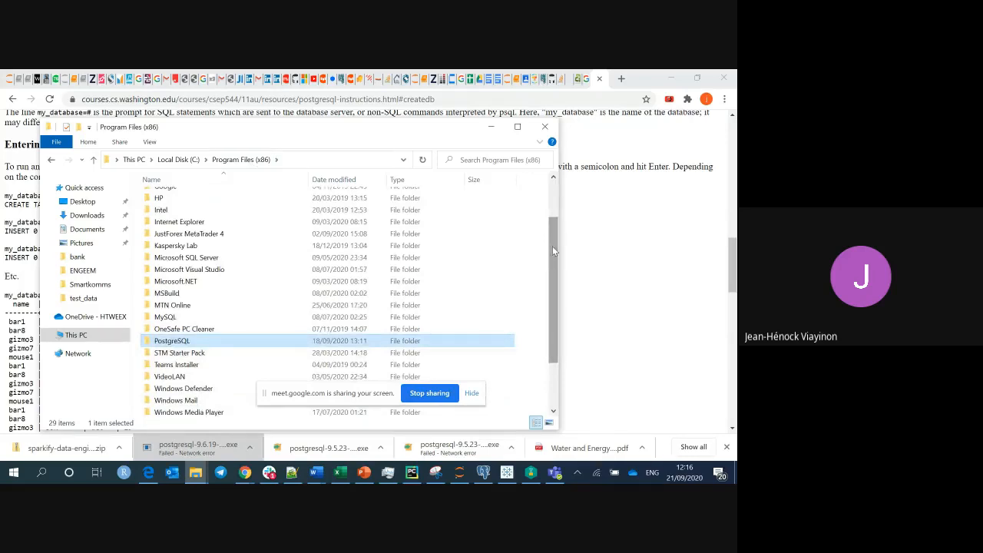
double_click(239, 342)
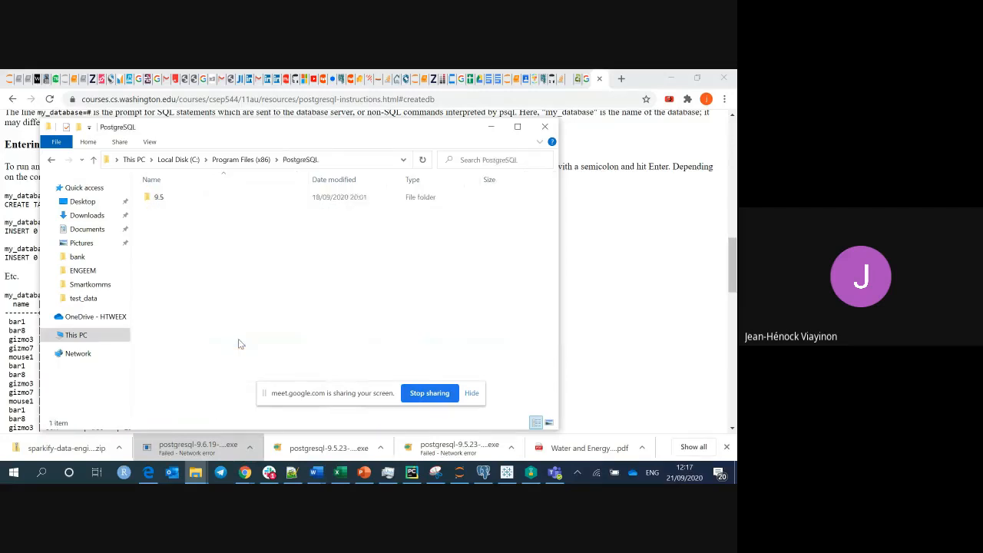
left_click(209, 198)
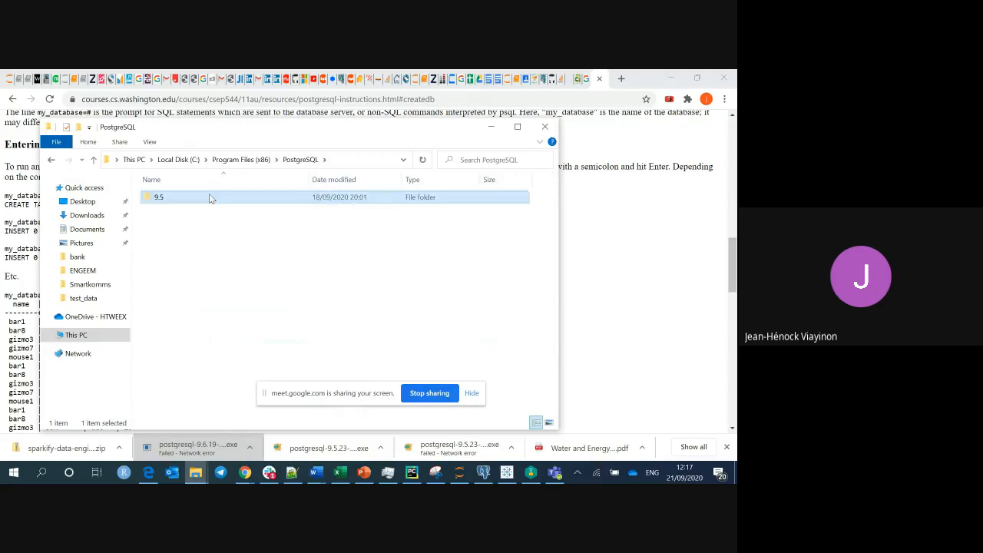
double_click(209, 197)
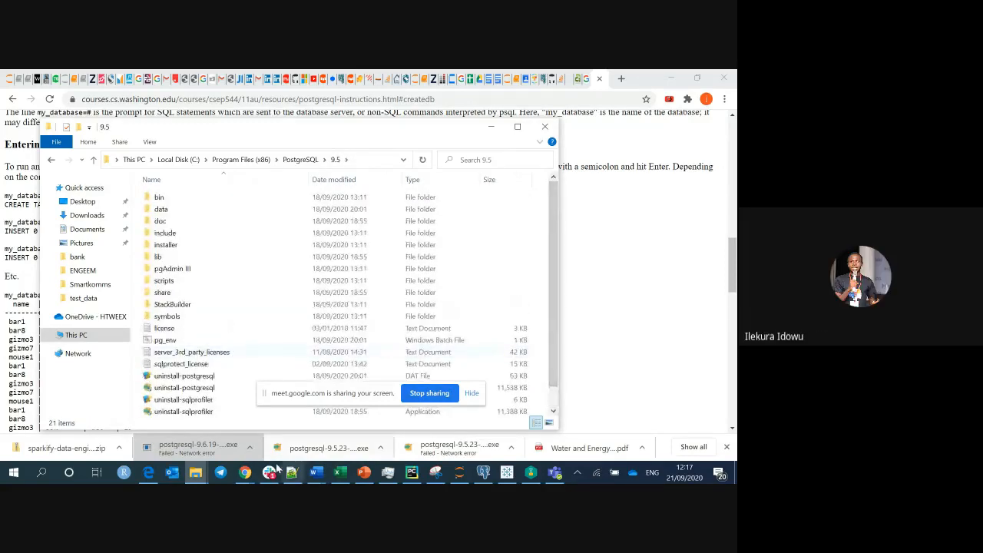
Bring Google Meet forward, then put the PostgreSQL 9.5 folder window back in front.
mouse_move(244, 472)
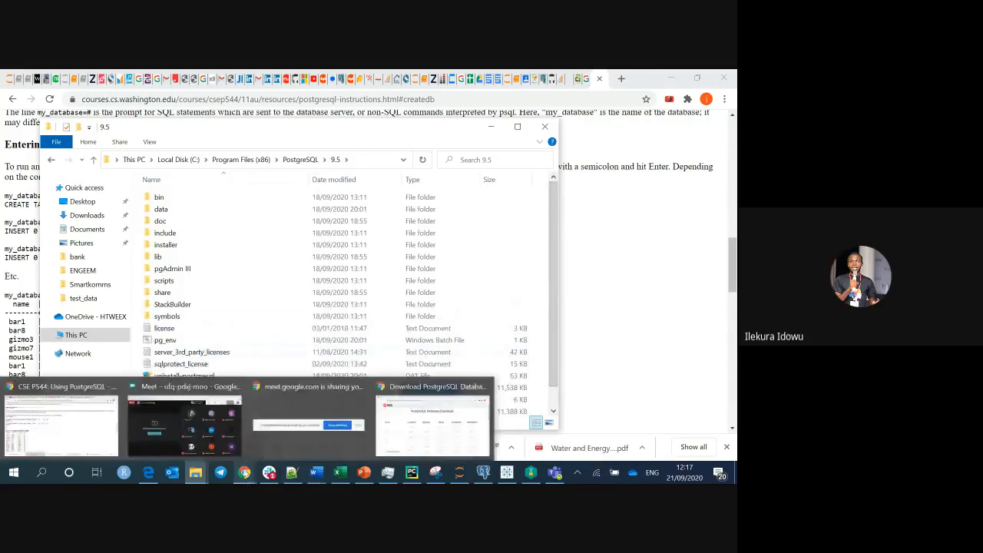
left_click(184, 422)
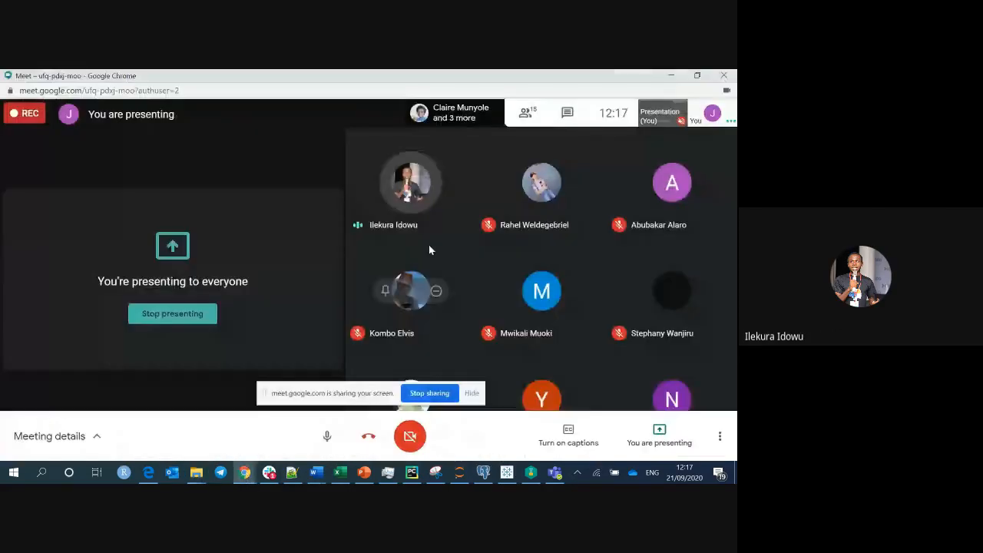
mouse_move(248, 471)
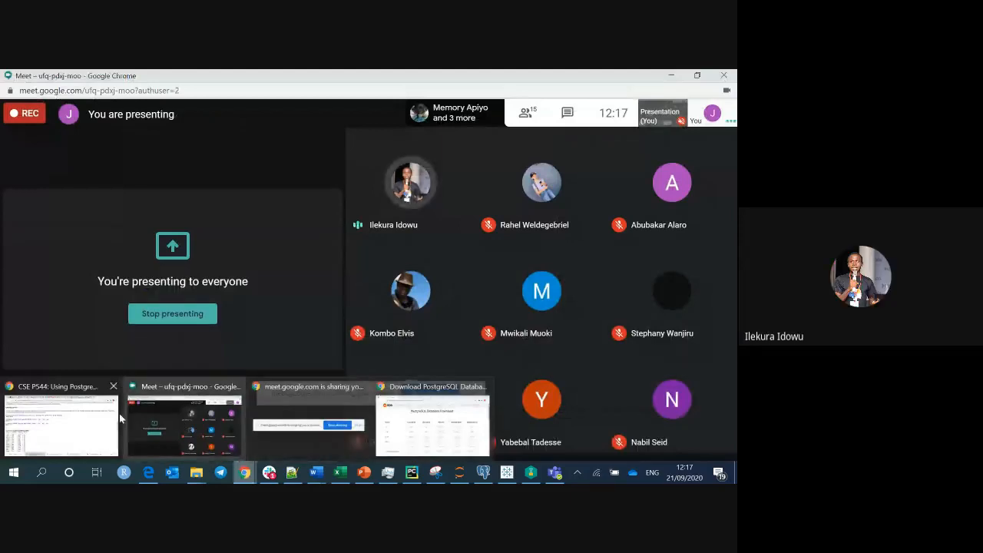
mouse_move(196, 471)
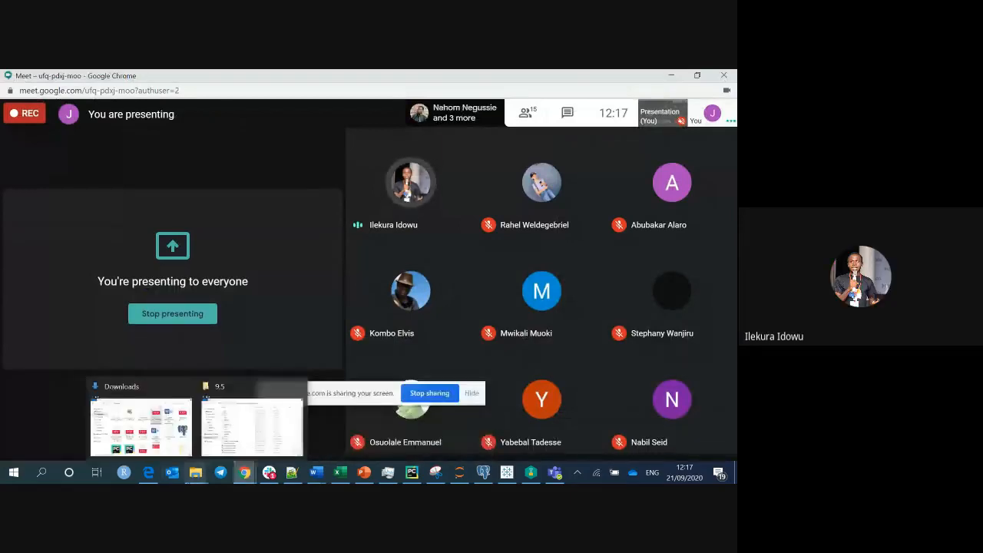
left_click(222, 424)
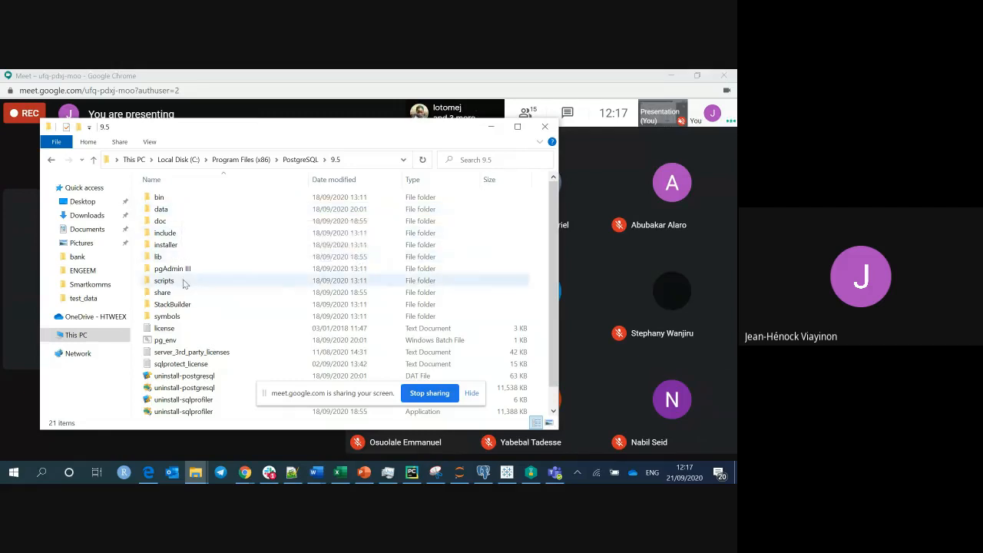
Look inside the PostgreSQL 9.5 bin folder and return to the PostgreSQL folder.
left_click(183, 196)
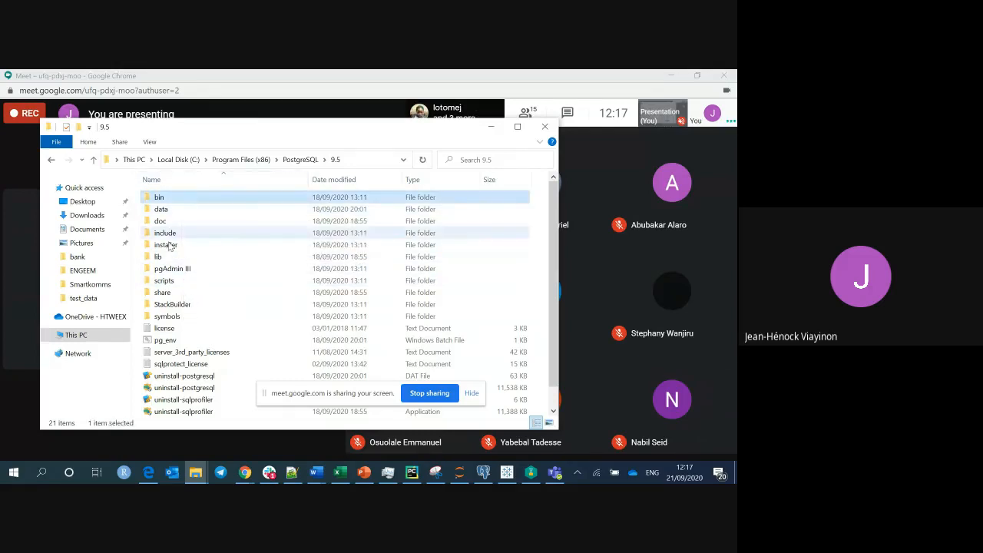
left_click(170, 258)
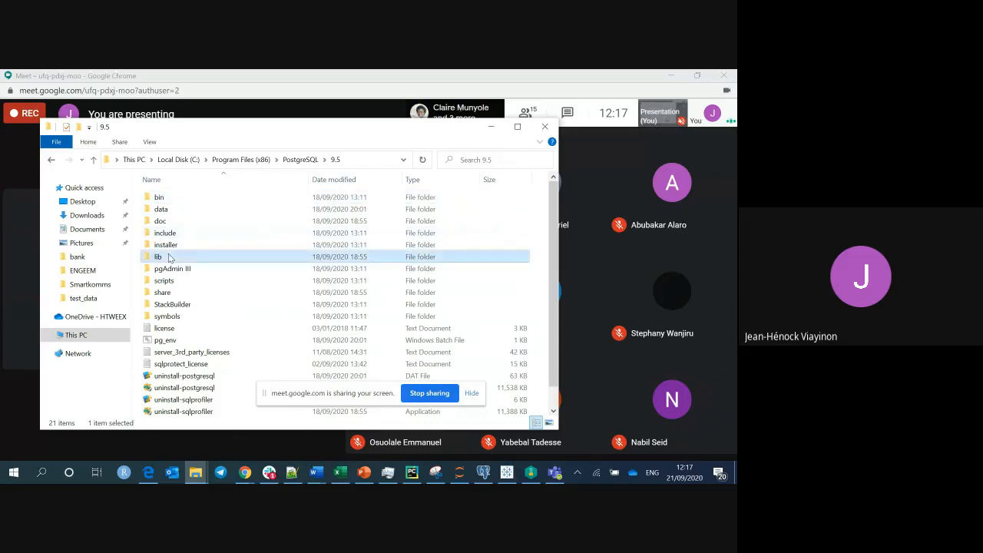
double_click(192, 198)
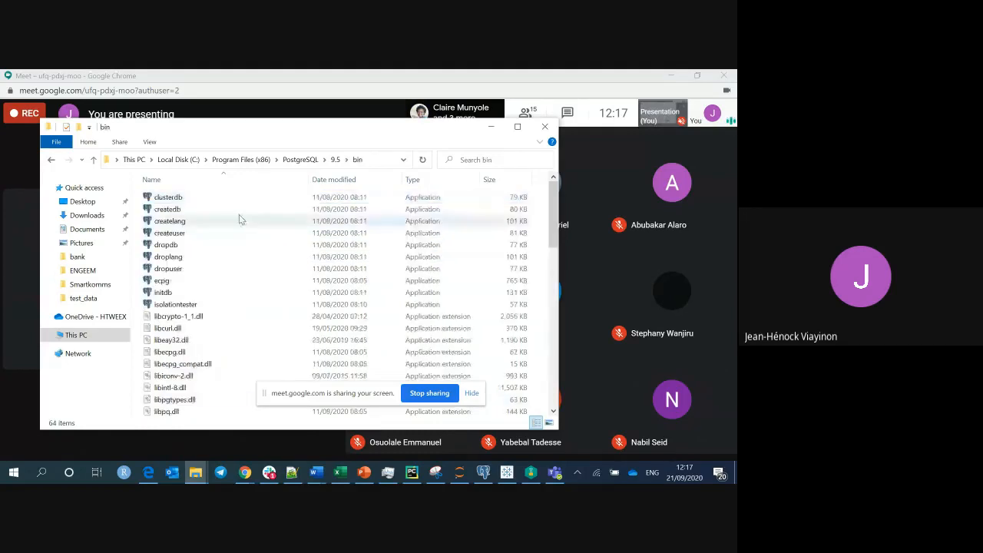
left_click(300, 160)
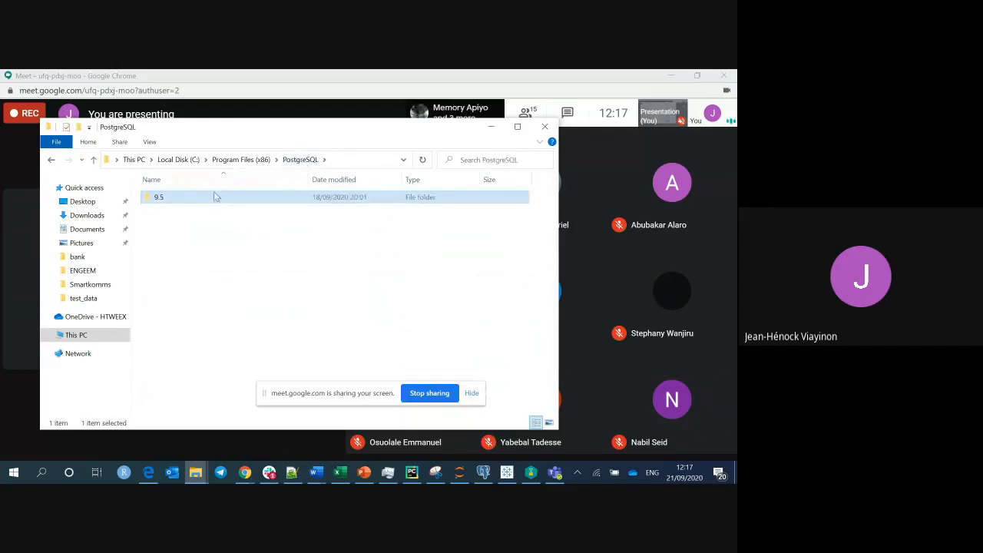
Look inside the 9.5 lib folder, go back to PostgreSQL, and open Windows search.
double_click(214, 197)
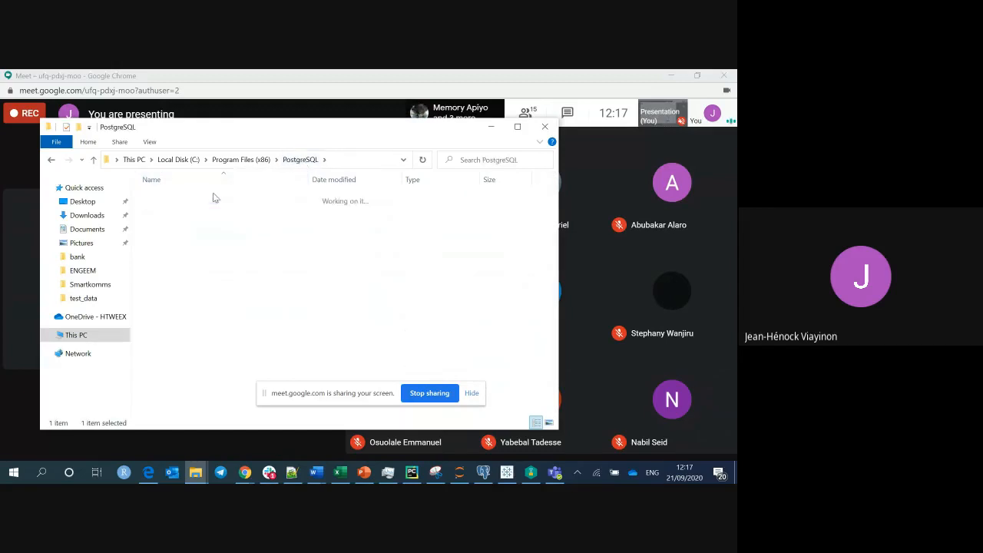
double_click(222, 257)
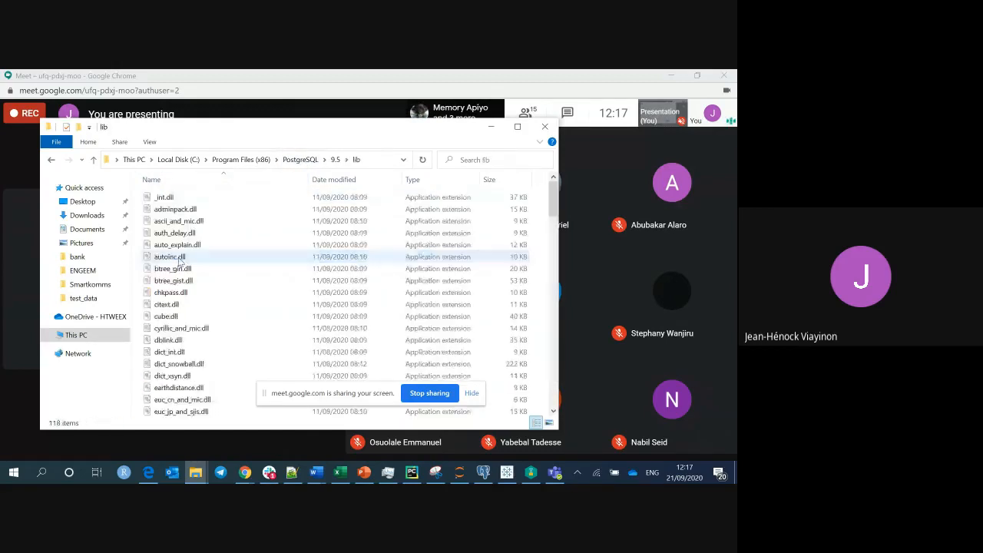
left_click(295, 159)
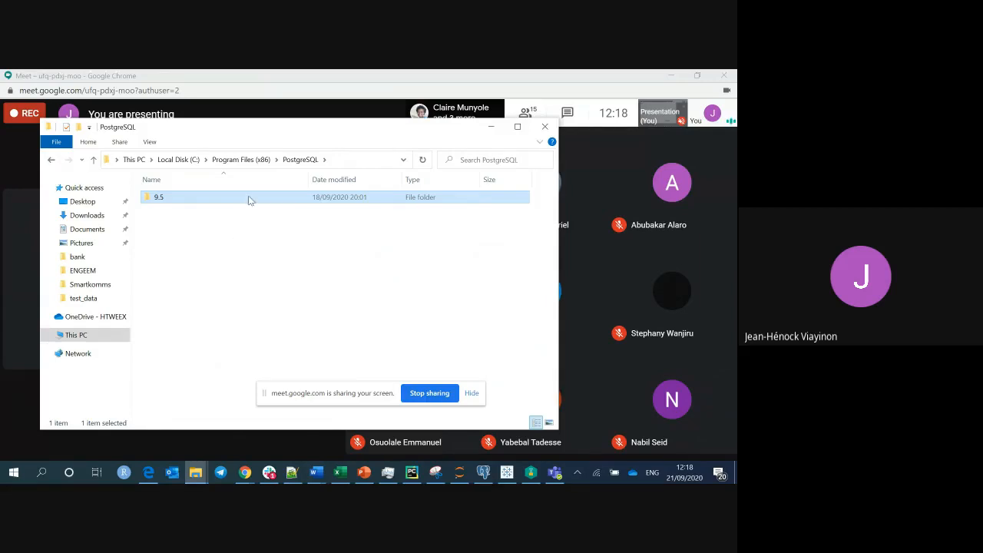
left_click(41, 474)
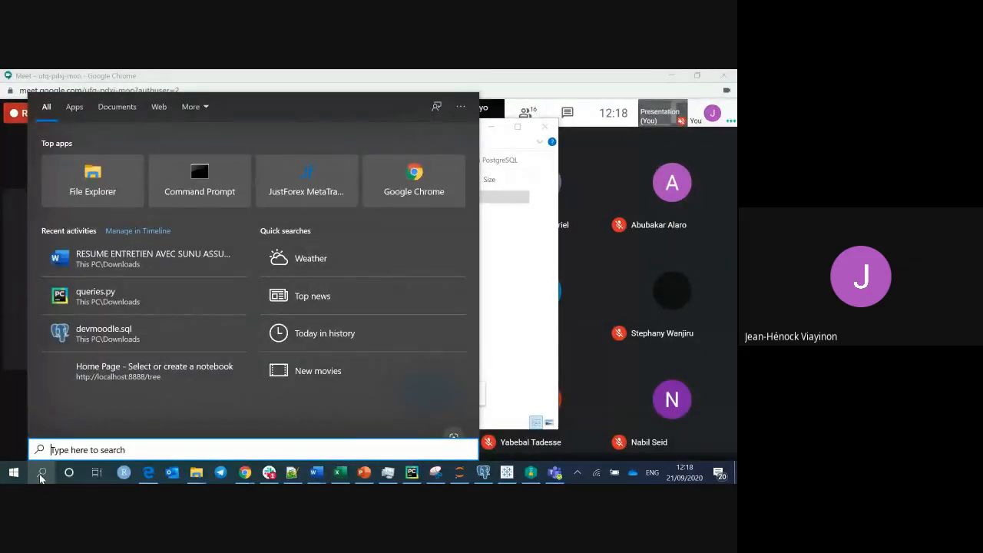
Search 'pg' in Windows Search and launch pgAdmin III from the results.
type("pd")
key("BackSpace")
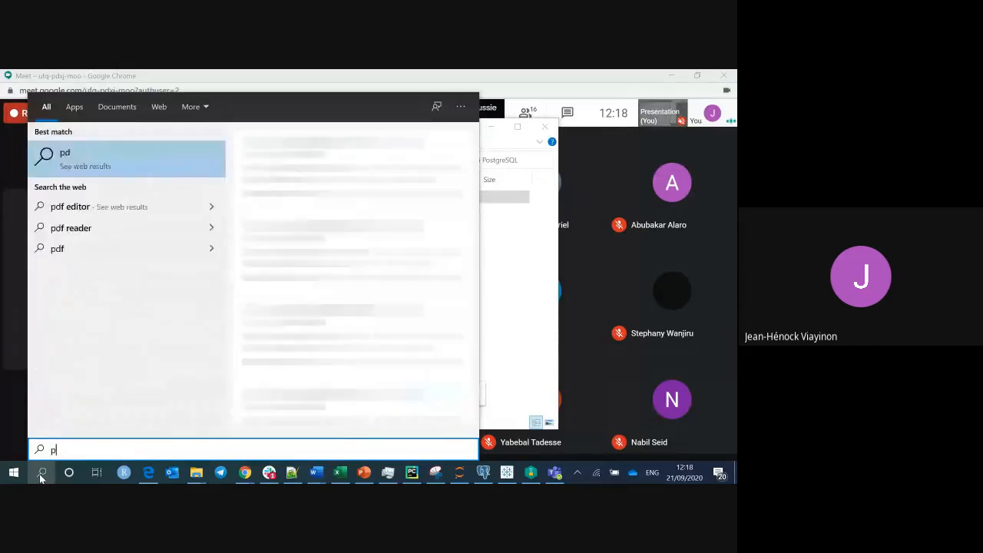
type("g")
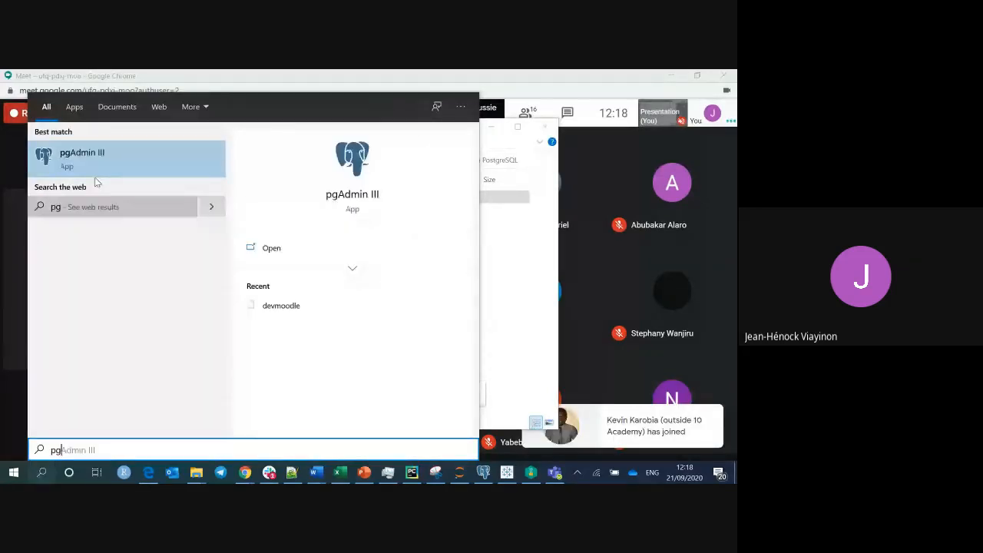
left_click(87, 158)
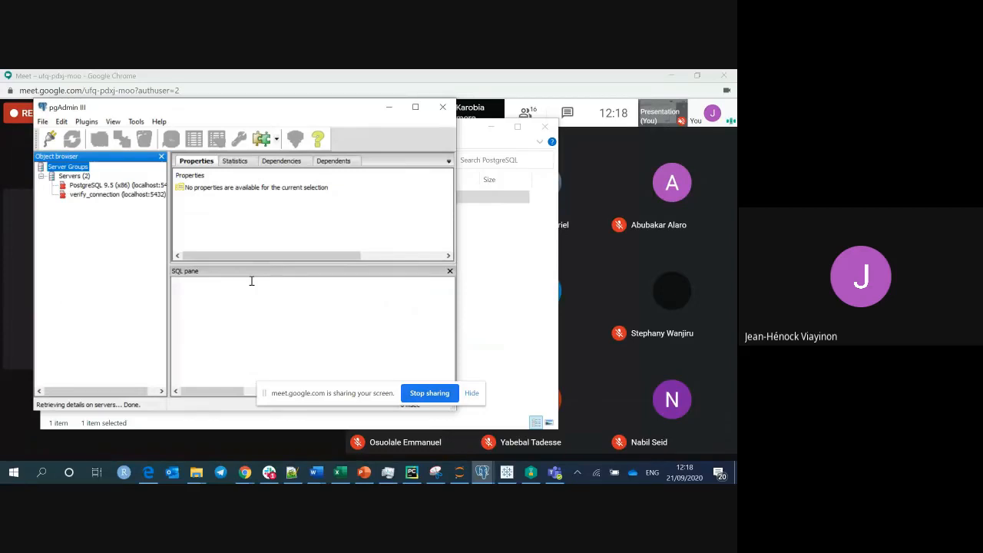
Maximize pgAdmin III and start connecting to the PostgreSQL 9.5 (x86) server.
left_click(417, 108)
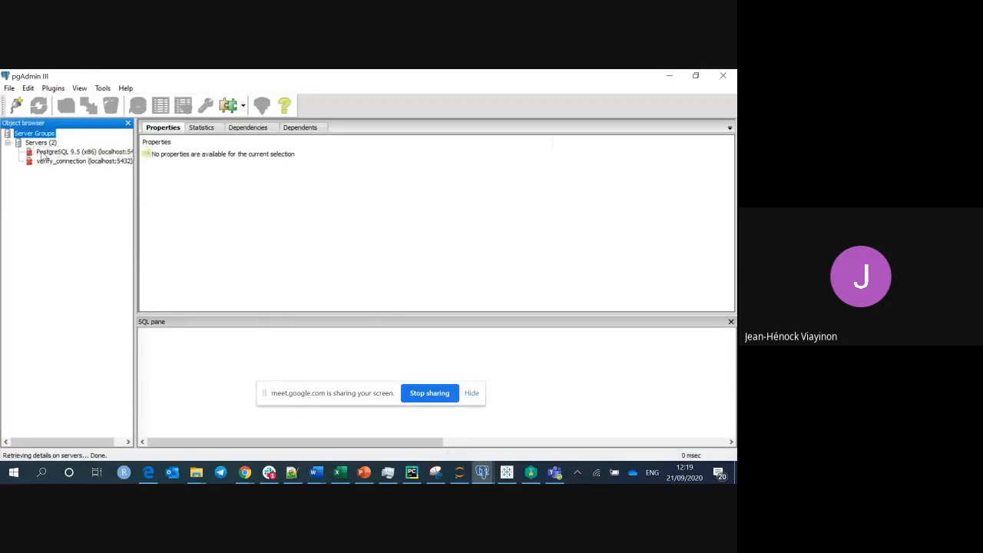
double_click(43, 154)
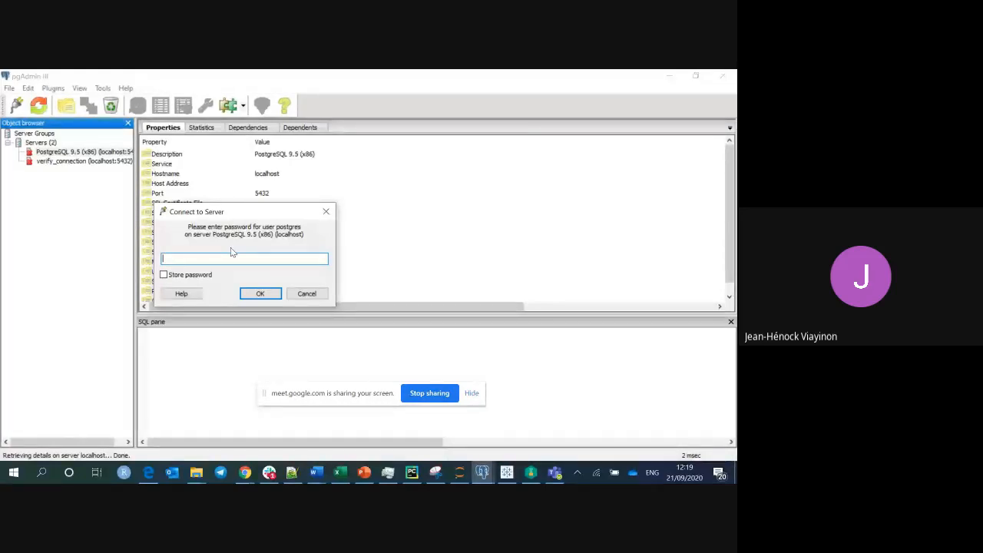
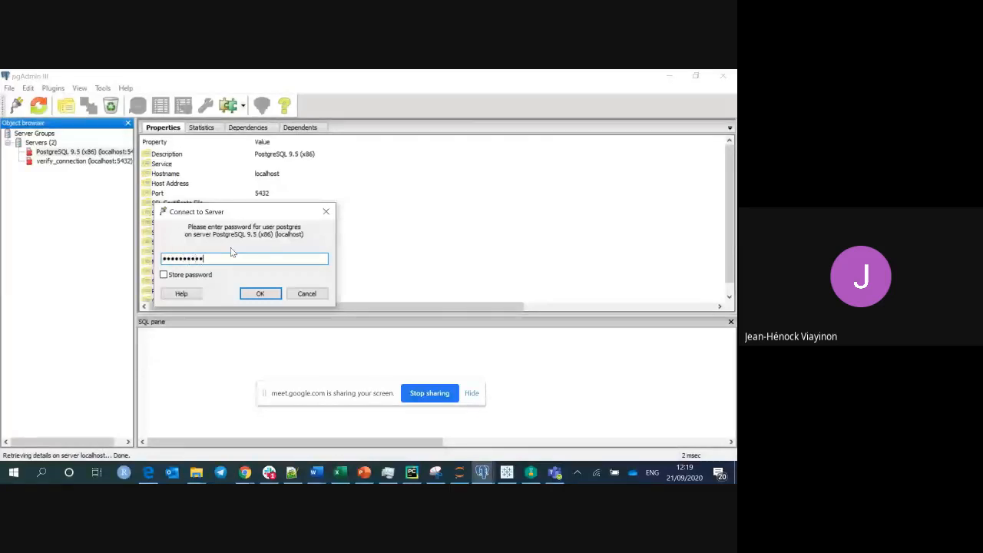
Connect to the PostgreSQL 9.5 server by entering the postgres user's password.
key("Return")
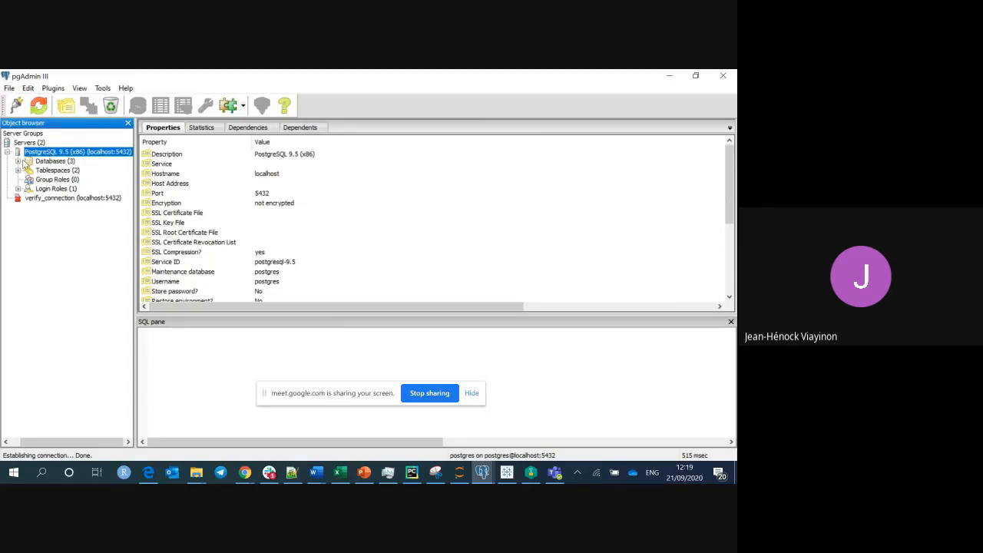
Expand Databases and show my_database's CREATE DATABASE script, selecting its first line.
left_click(18, 161)
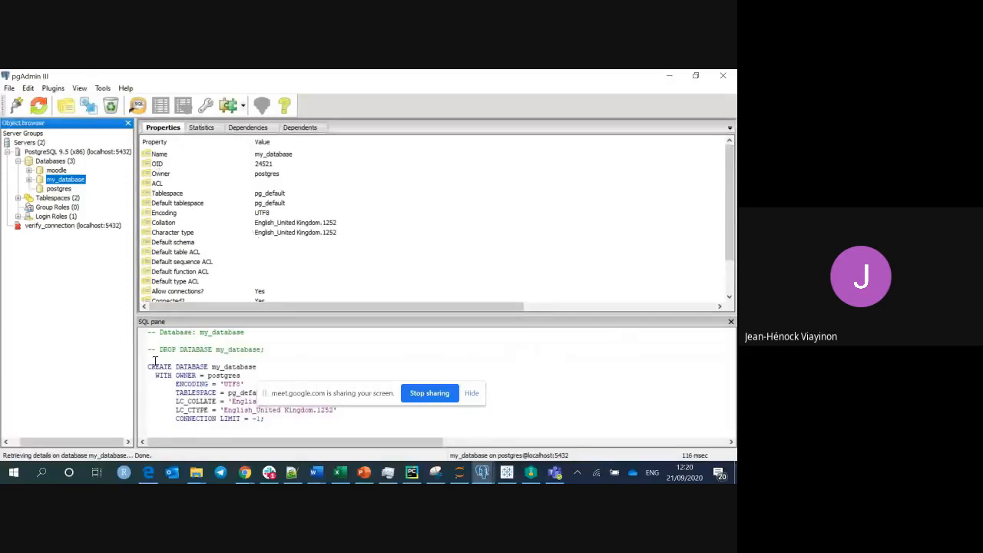
left_click_drag(275, 419, 149, 366)
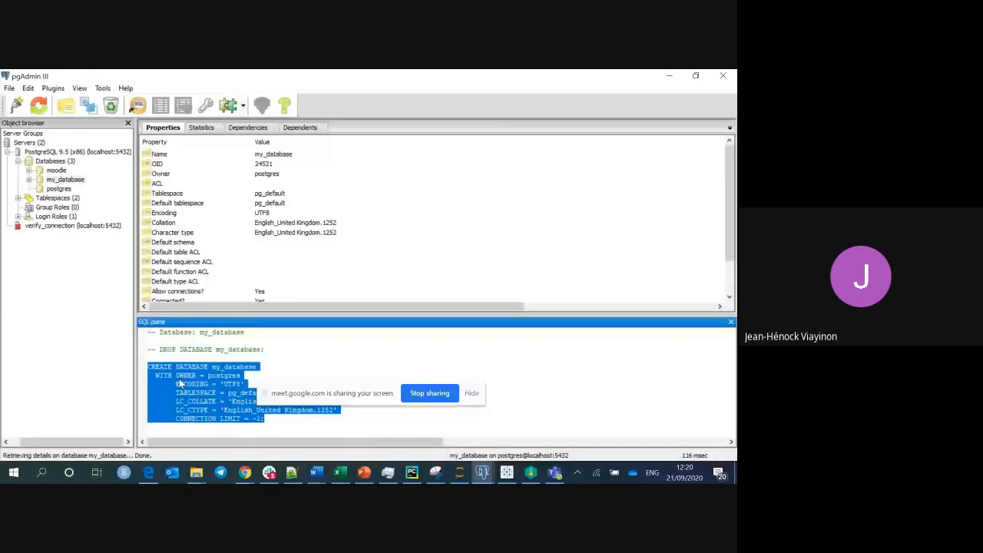
left_click(231, 365)
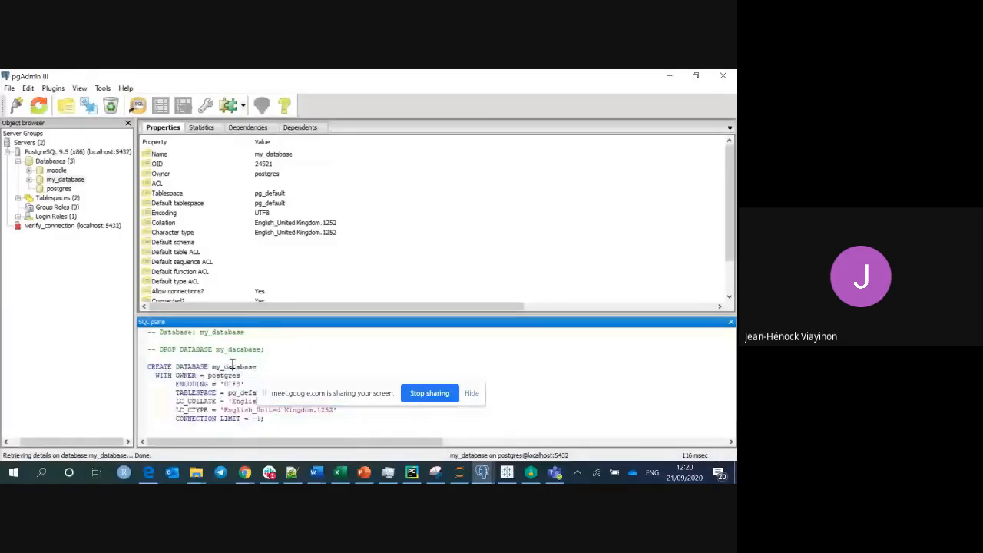
triple_click(231, 366)
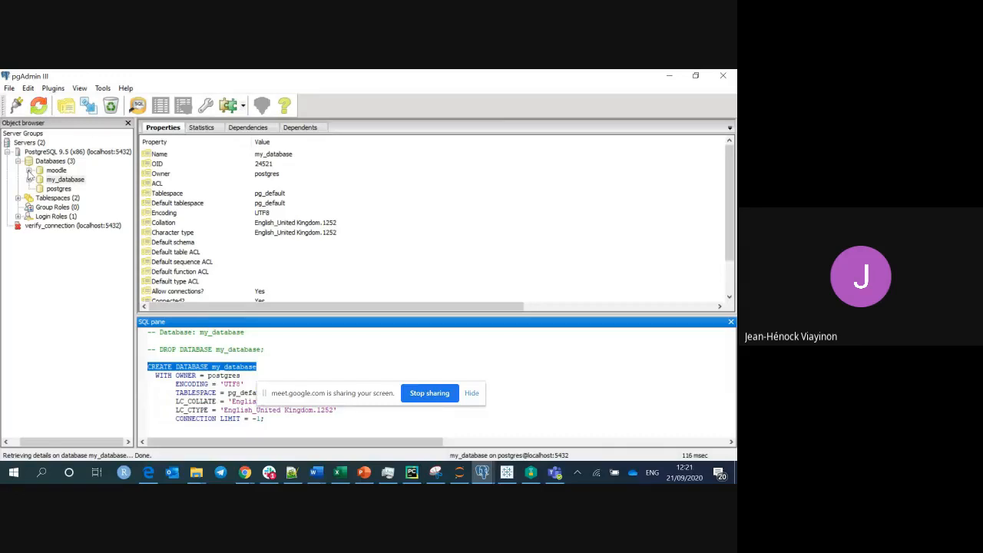
Expand moodle > Schemas > public to reveal its 448 tables and 446 sequences.
left_click(29, 170)
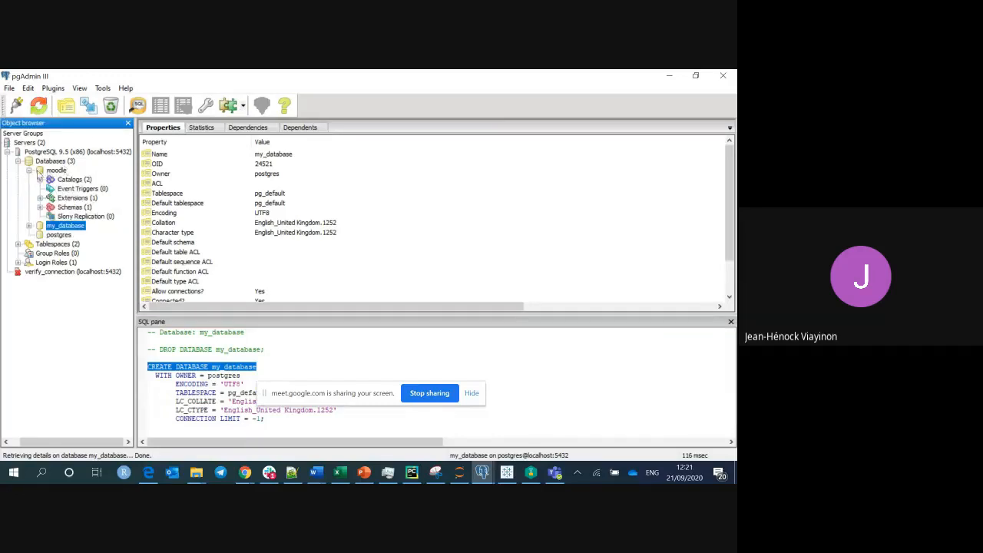
left_click(30, 171)
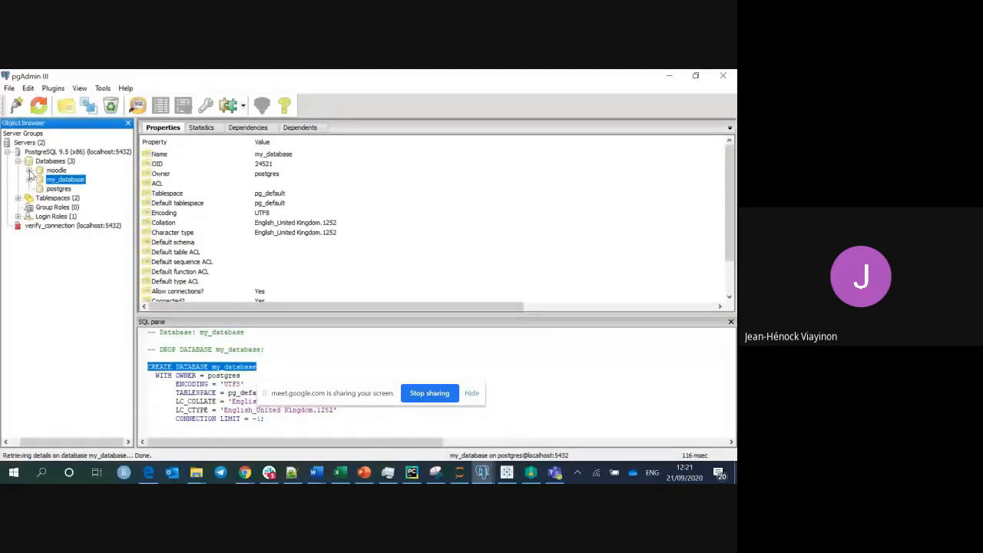
left_click(29, 171)
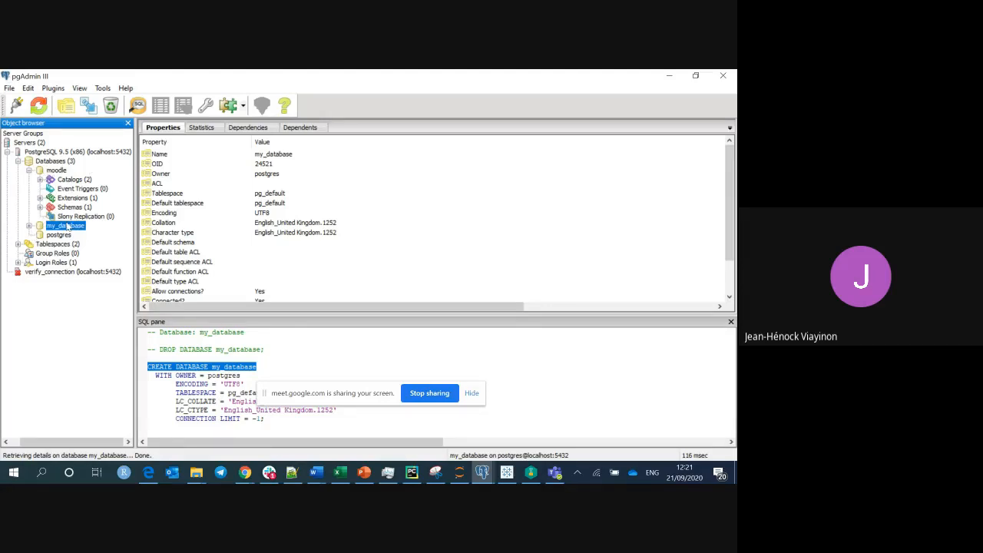
left_click(29, 170)
left_click(29, 170)
left_click(40, 208)
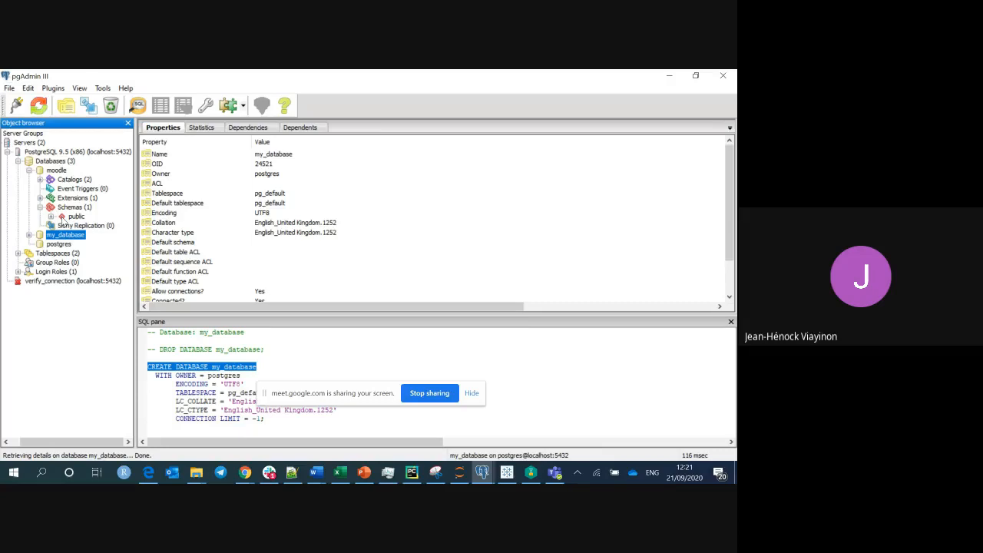
left_click(50, 216)
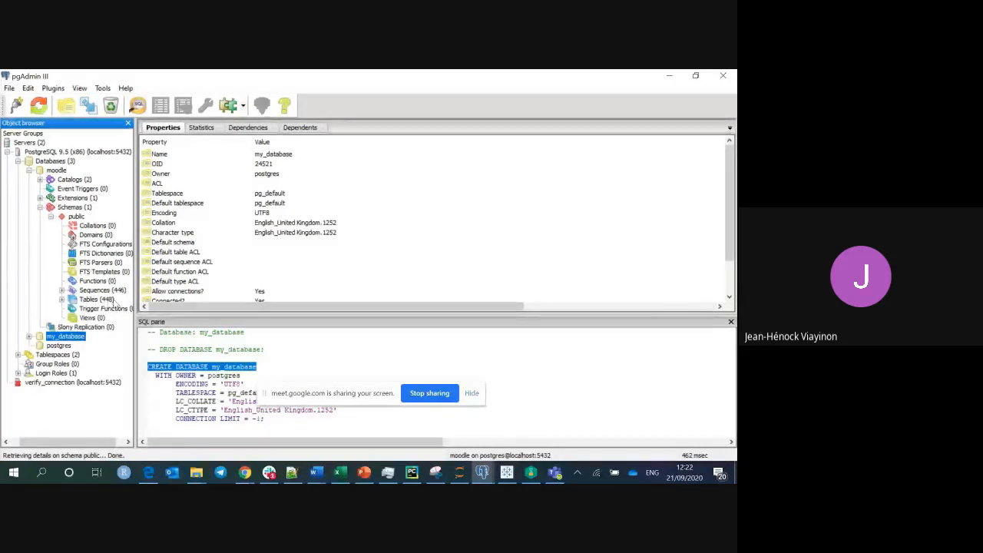
Expand the moodle Tables (448) node, then bring the Downloads folder window forward.
left_click(62, 299)
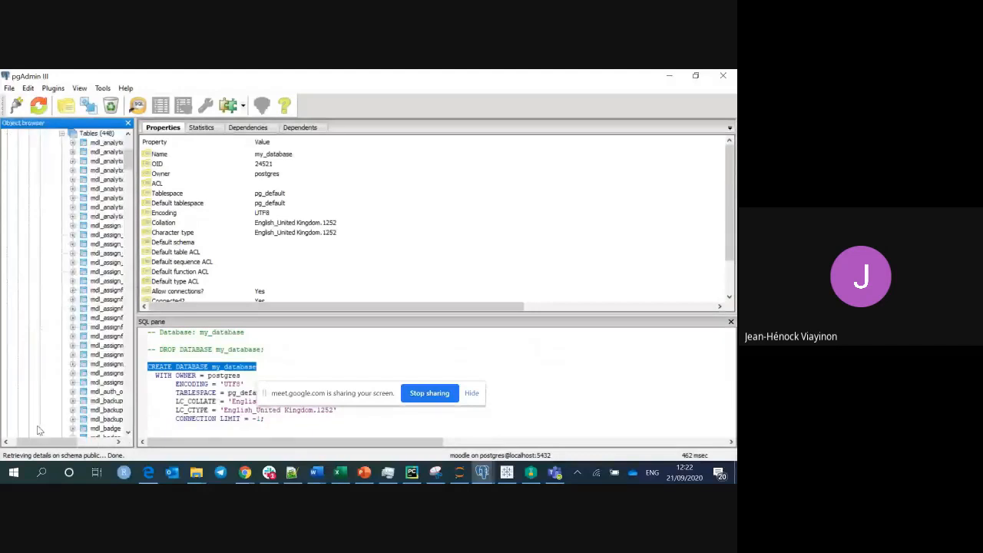
left_click_drag(38, 444, 65, 444)
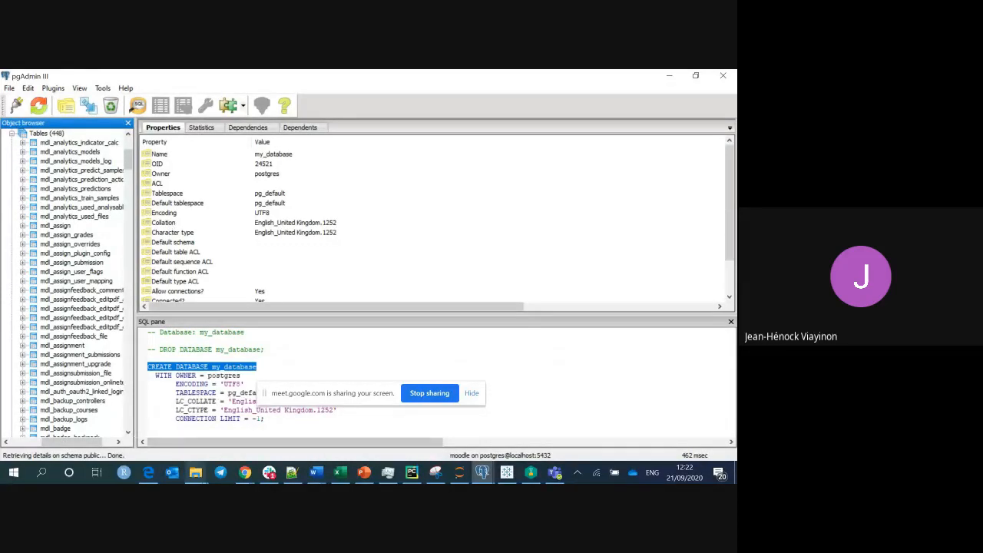
mouse_move(195, 473)
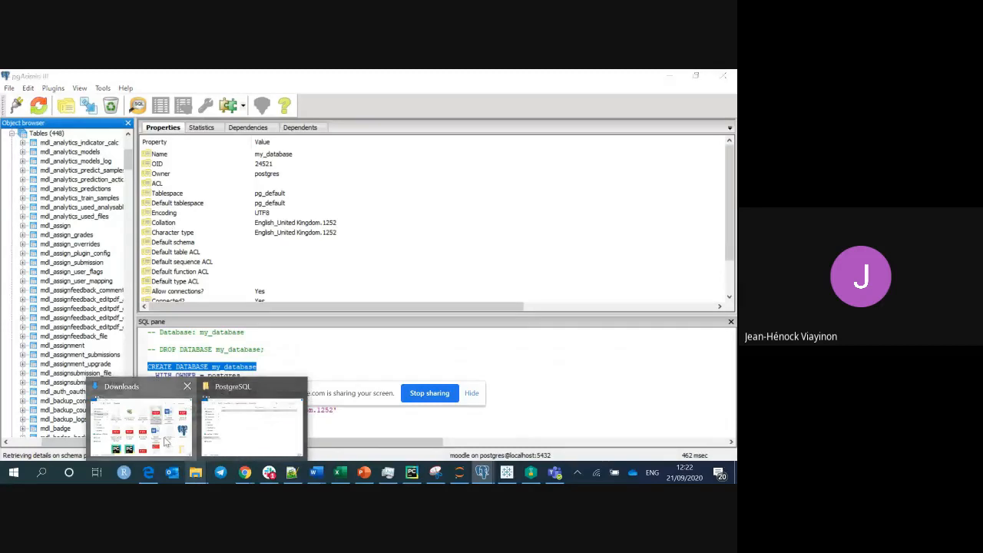
left_click(164, 440)
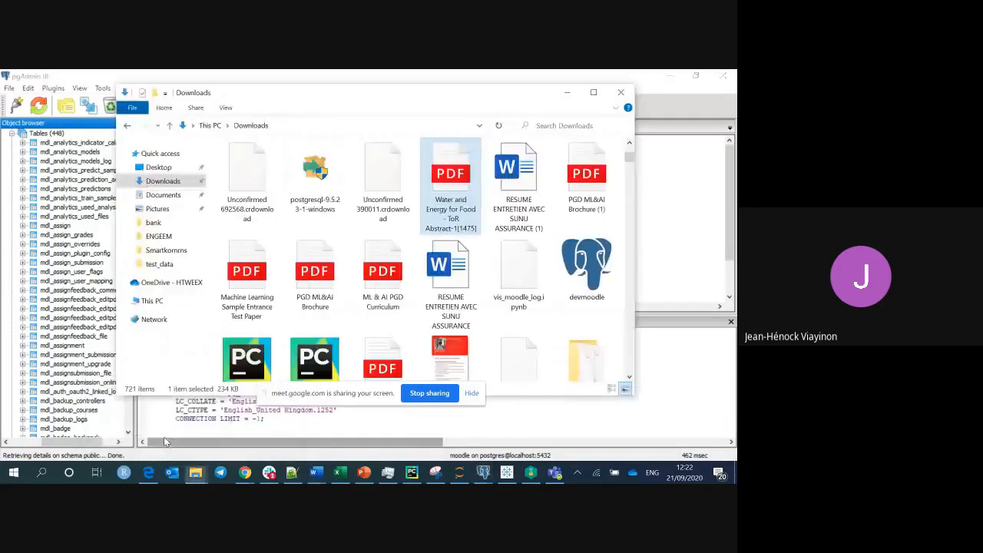
Search the Downloads folder for 'dev' and select the devmoodle file.
left_click(569, 127)
scroll(516, 290, "down", 2)
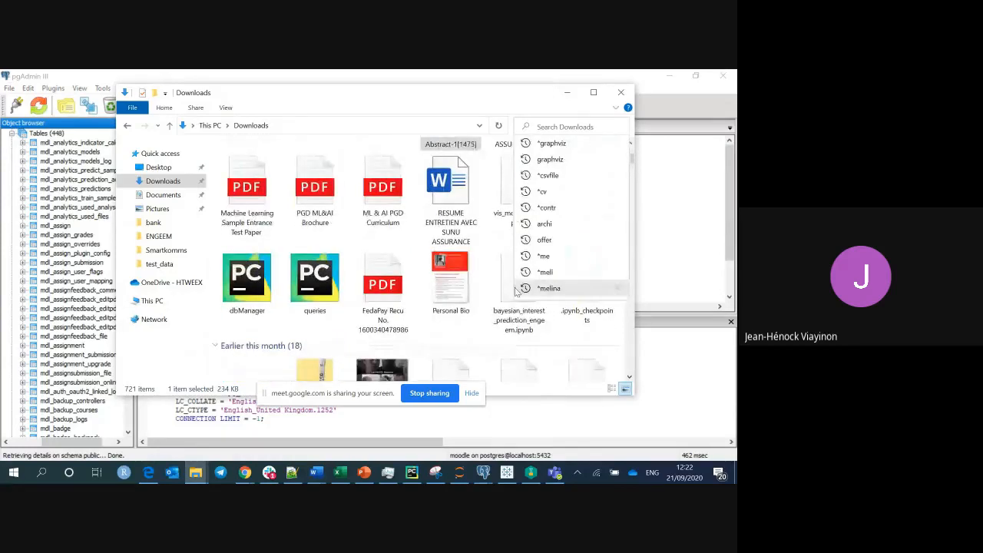
scroll(470, 145, "up", 4)
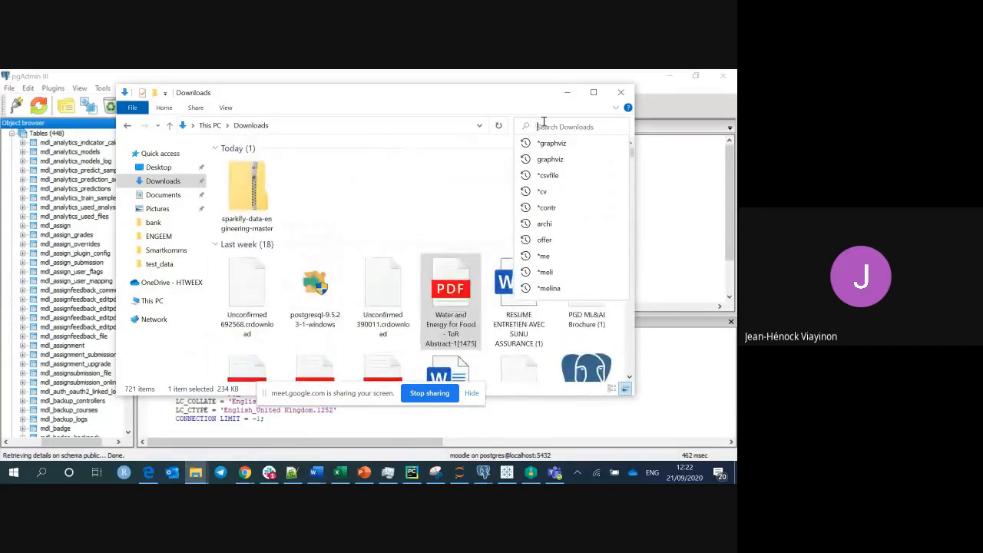
type("mo")
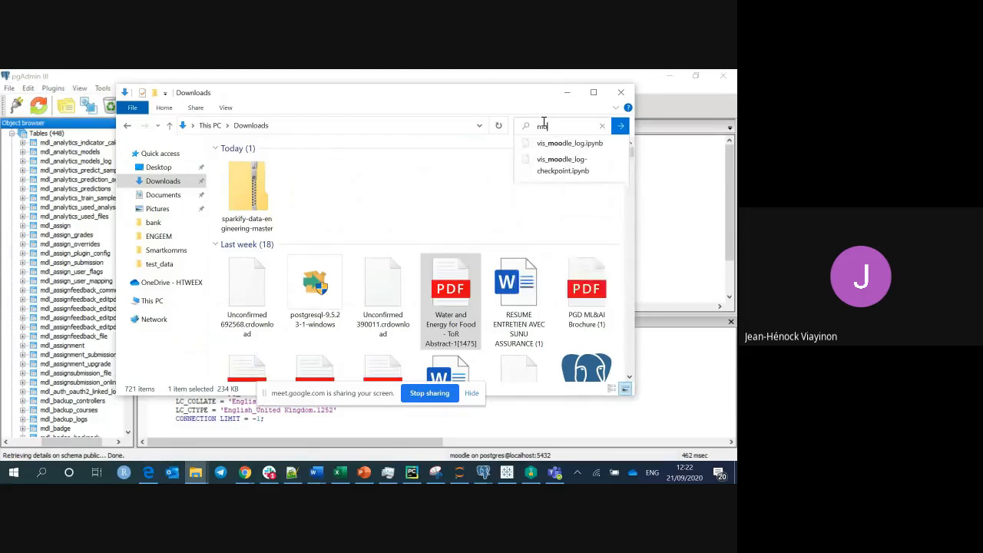
key("BackSpace")
key("BackSpace")
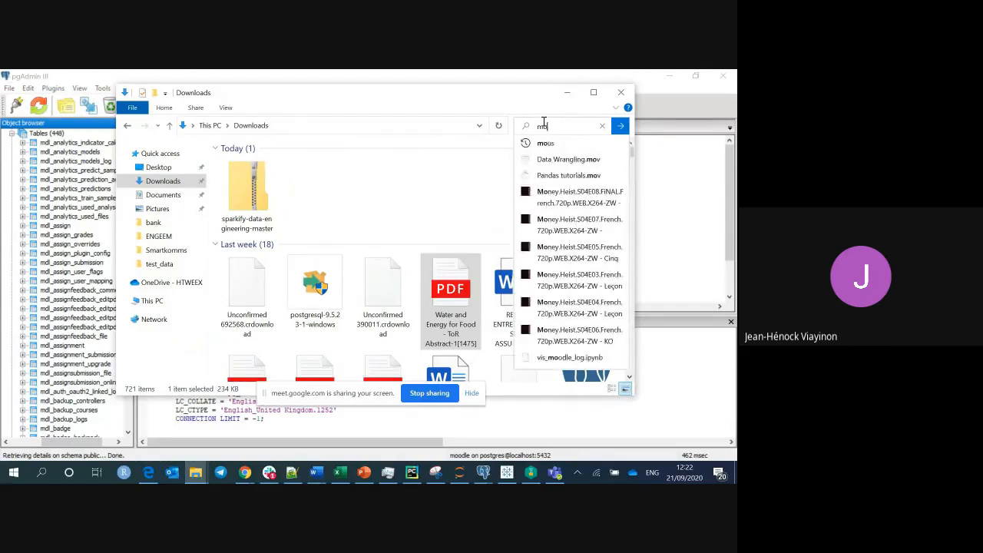
type("dev")
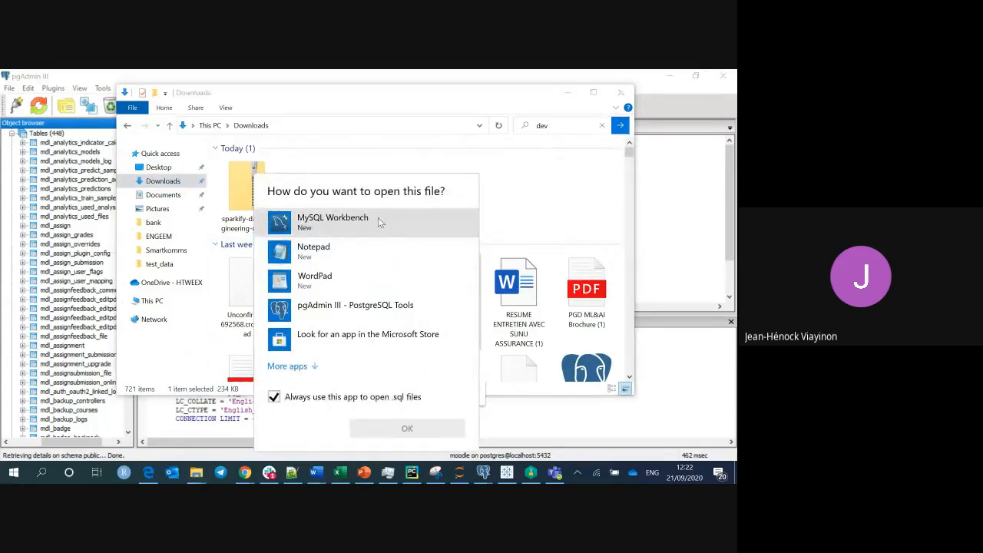
left_click(507, 176)
scroll(519, 169, "down", 1)
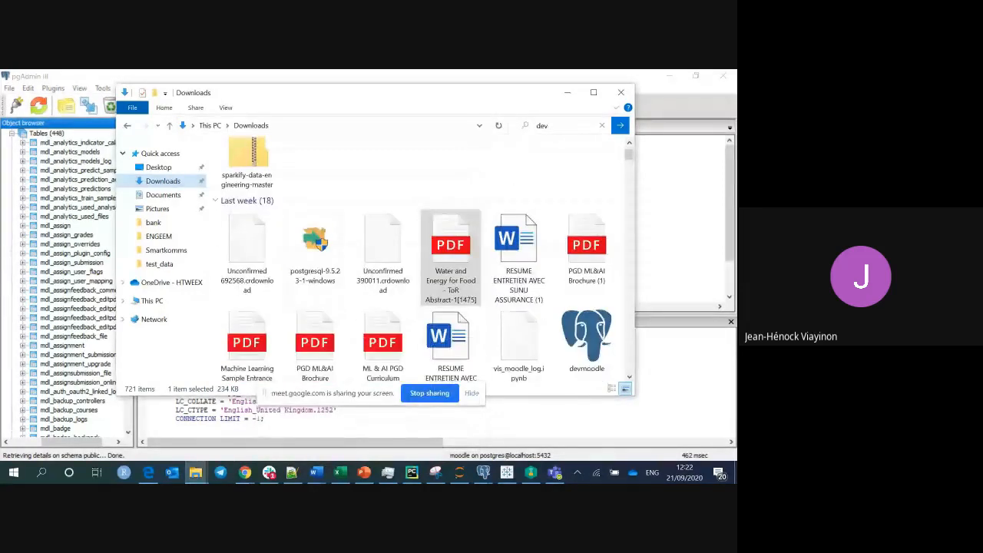
scroll(603, 261, "down", 2)
left_click(603, 257)
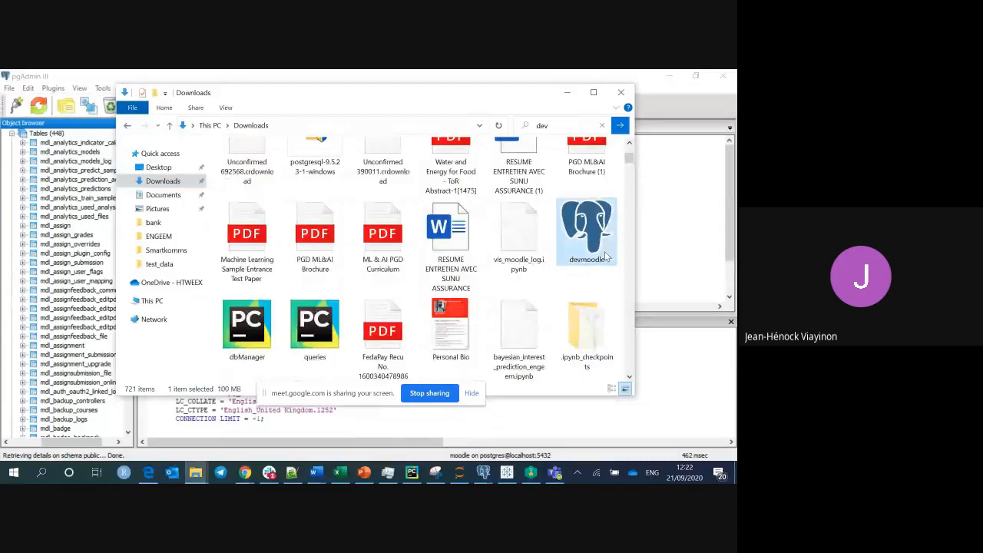
Browse to Local Disk (C:) and open the posgres folder holding devmoodle.
left_click(152, 300)
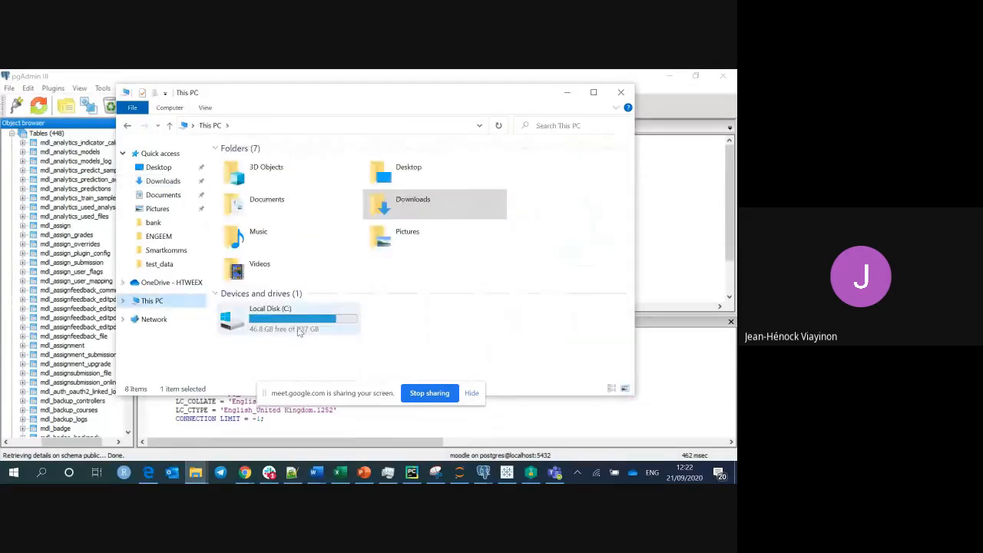
double_click(315, 329)
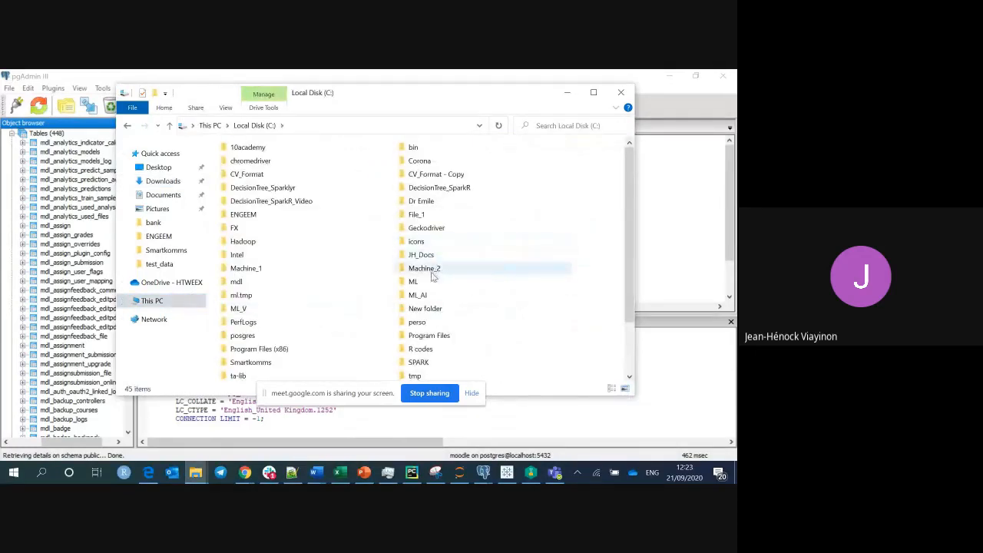
left_click(433, 275)
key("p")
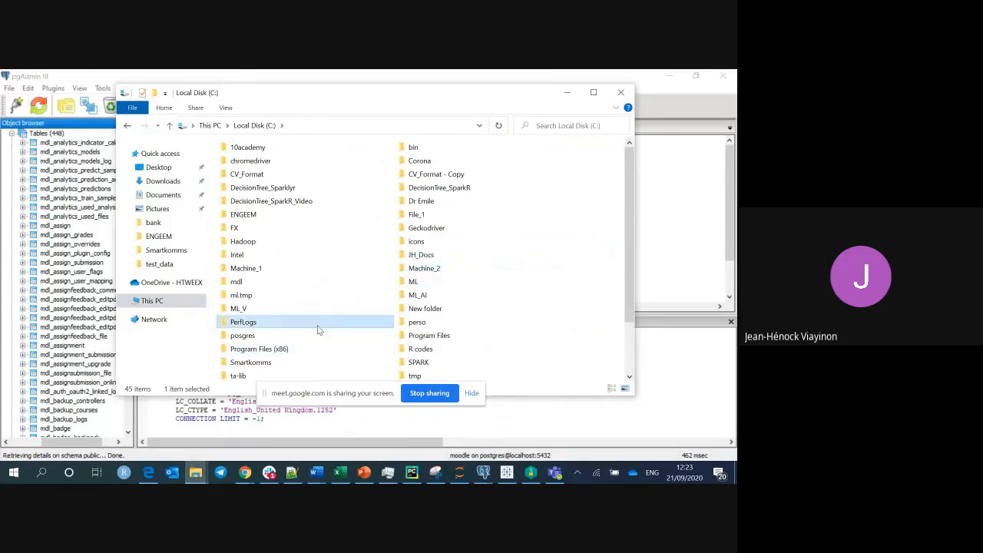
double_click(318, 335)
key("ctrl+v")
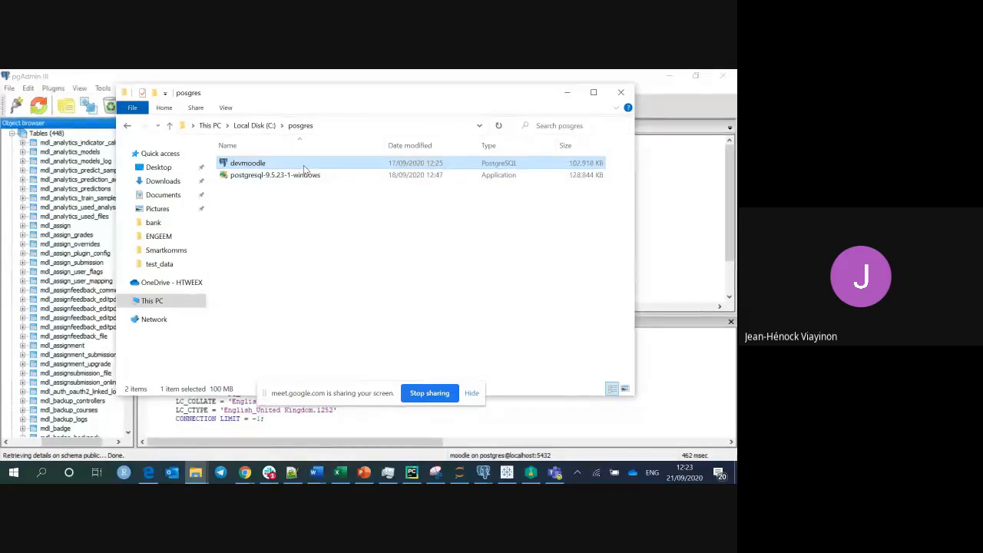
Return to pgAdmin III and collapse the 448-table list.
left_click(567, 93)
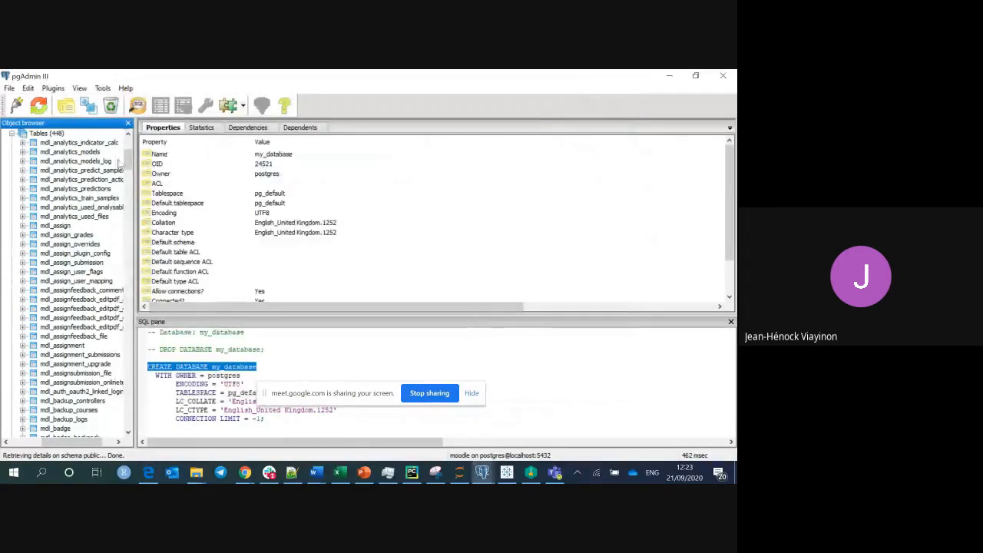
scroll(130, 161, "up", 4)
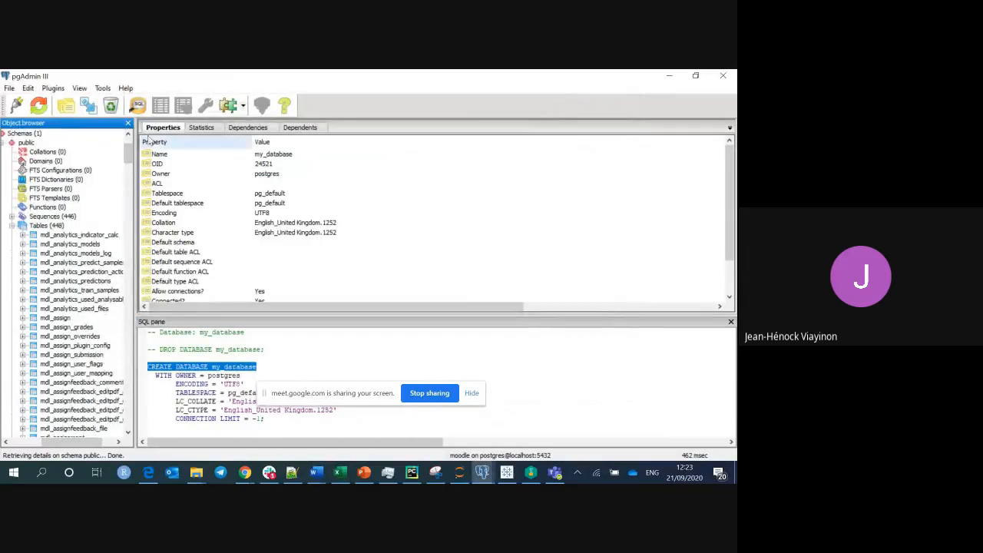
left_click(12, 225)
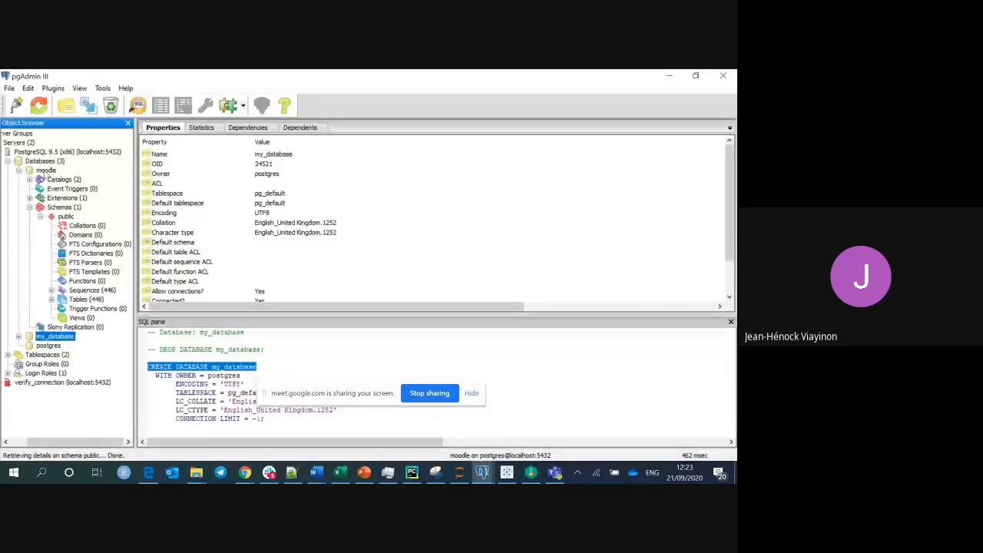
Open the New Database dialog, cancel it, then show the moodle database's properties.
right_click(52, 161)
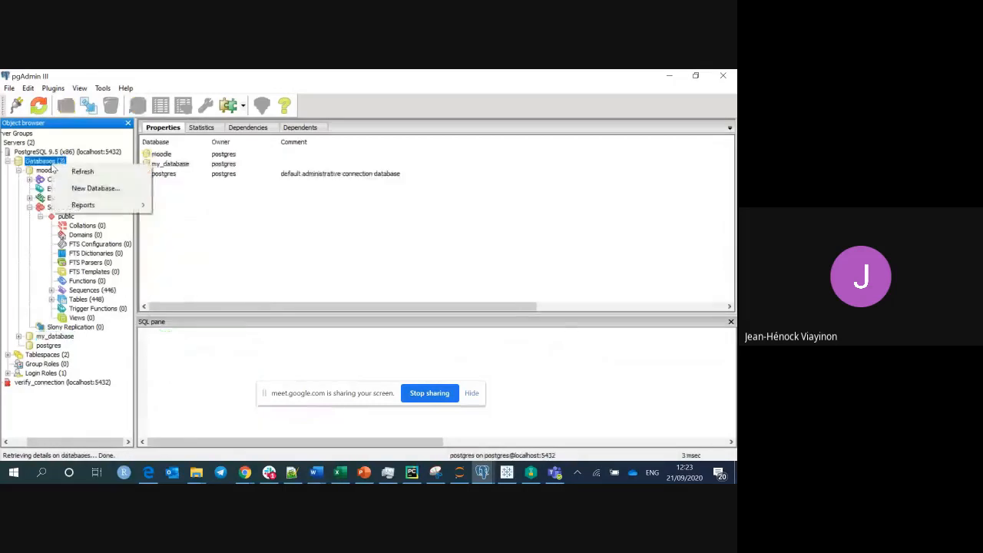
left_click(77, 188)
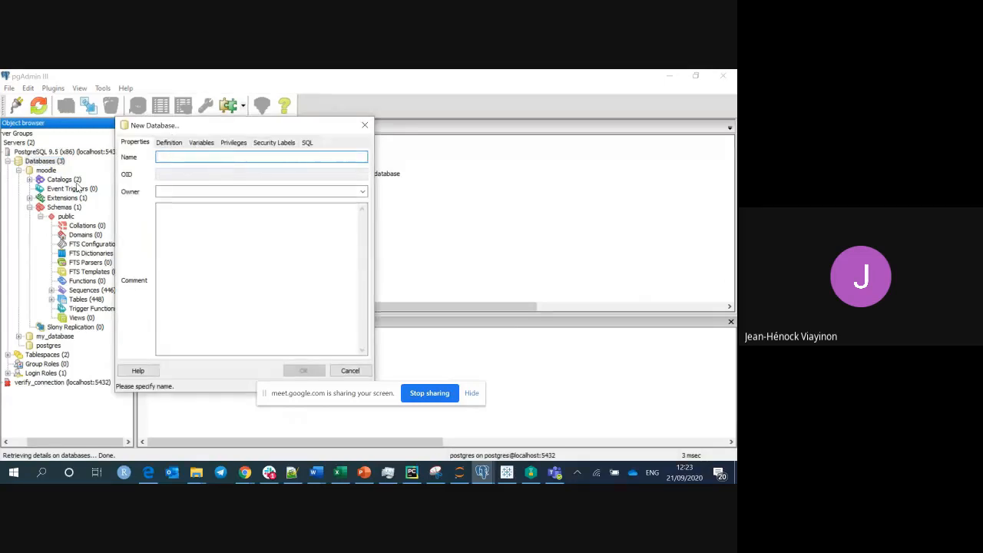
type("mood")
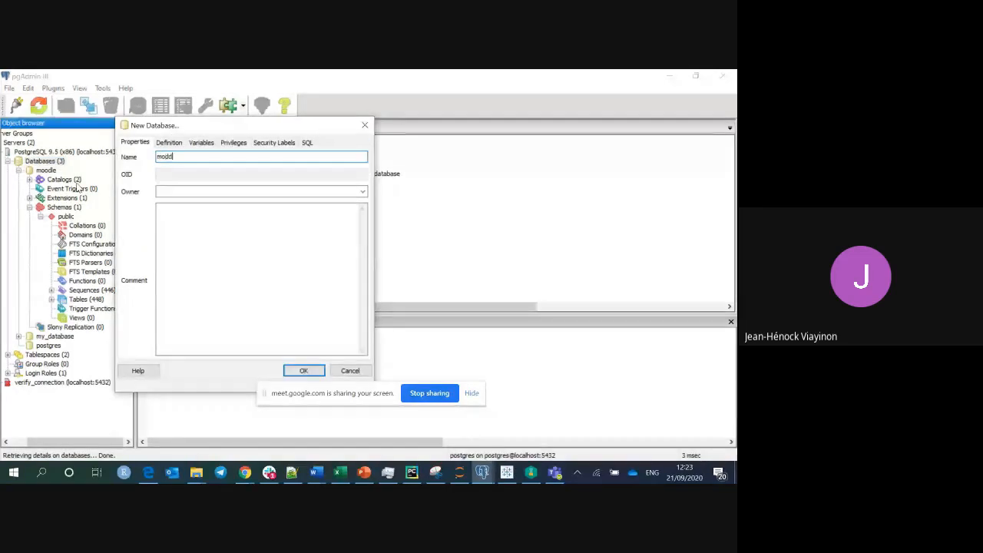
key("BackSpace")
key("BackSpace")
key("BackSpace")
key("BackSpace")
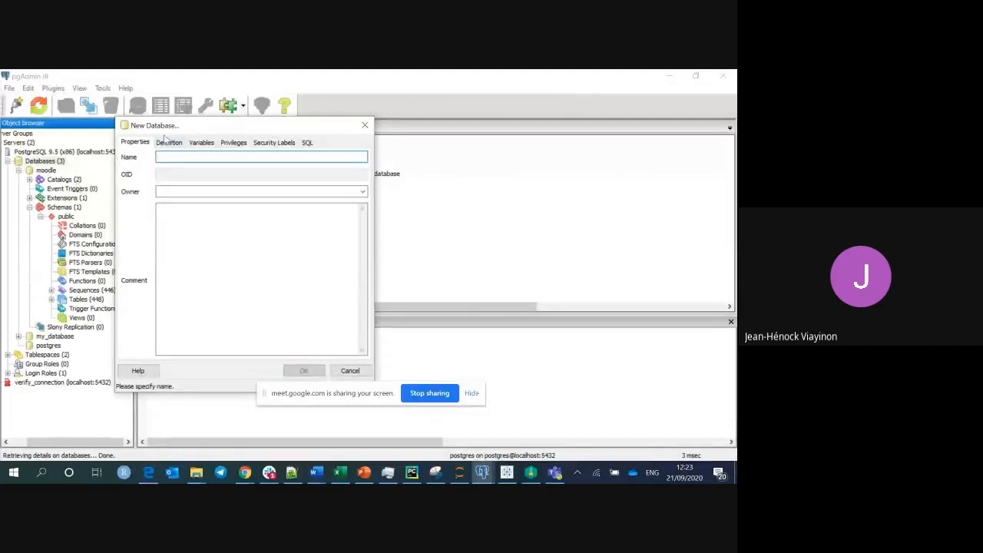
left_click(364, 126)
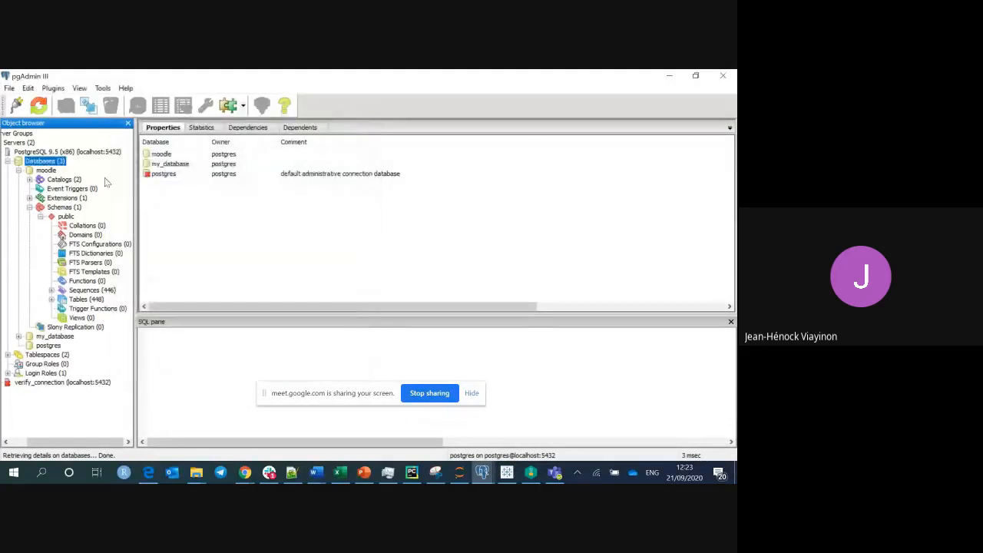
left_click(45, 170)
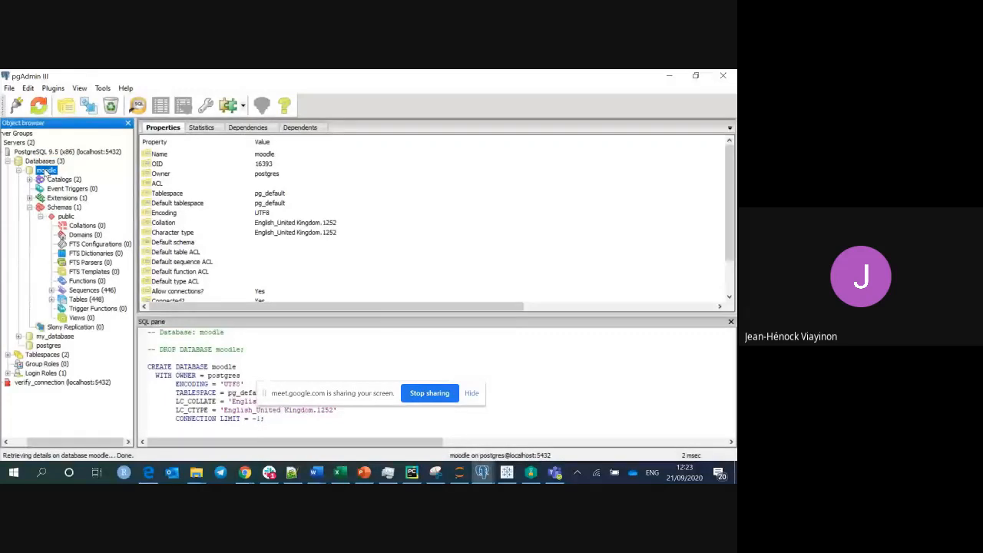
Open and close the Query tool on moodle, then list the three databases.
left_click(103, 89)
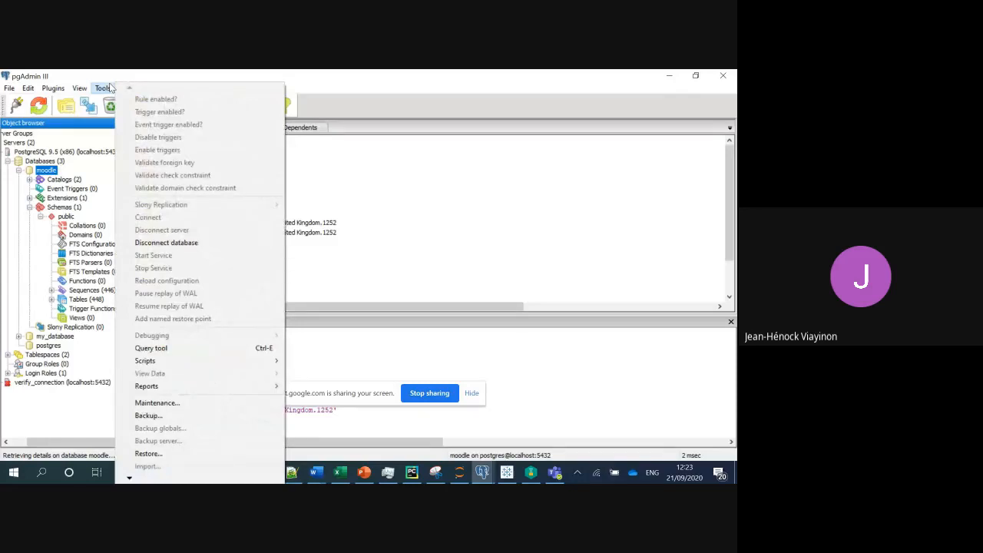
left_click(169, 348)
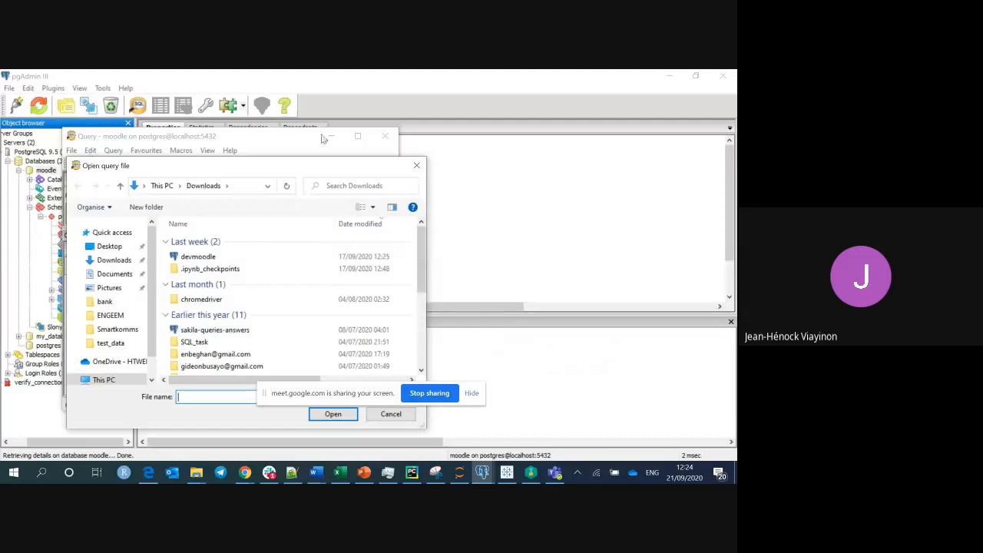
left_click(415, 163)
left_click(385, 136)
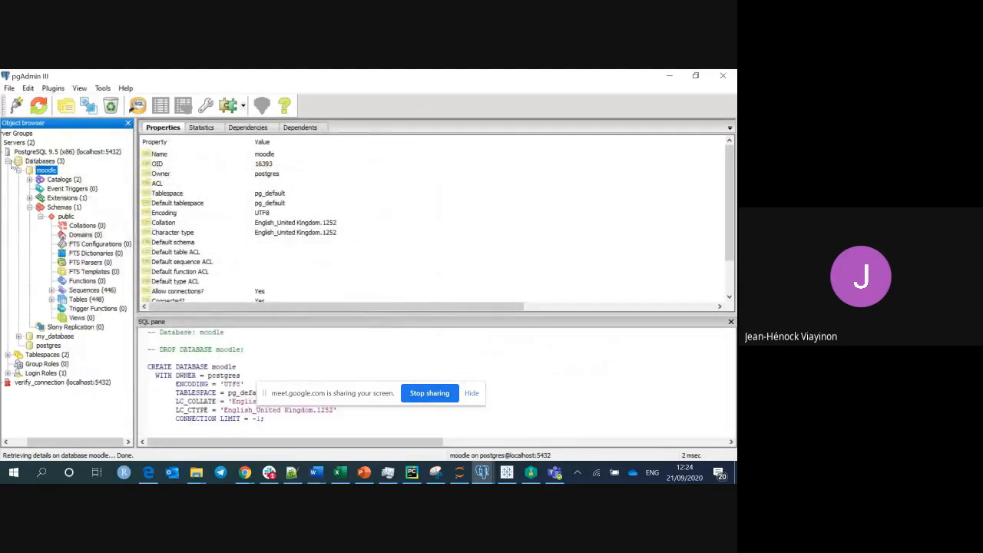
left_click(40, 161)
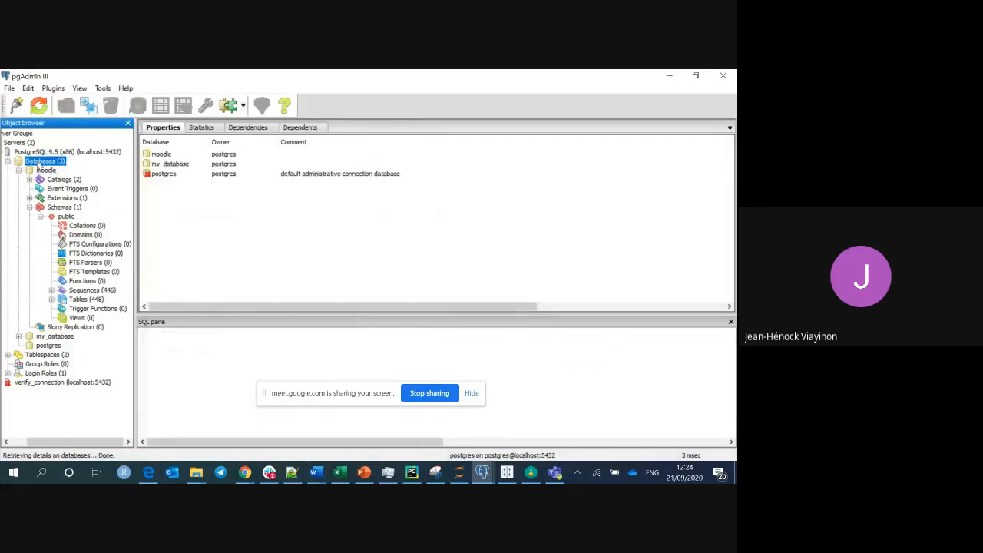
Show the PostgreSQL 9.5 (x86) server's properties: localhost, port 5432.
right_click(38, 166)
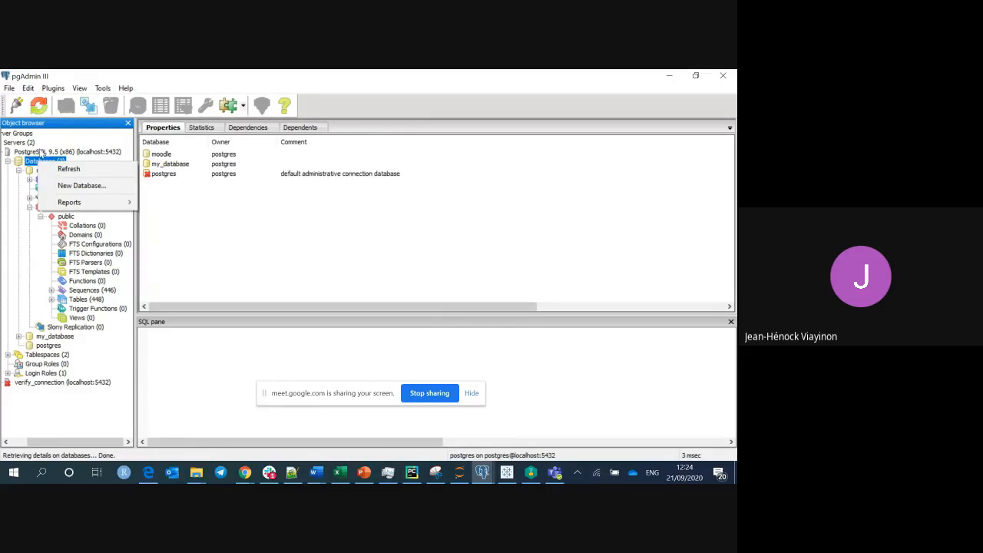
left_click(40, 152)
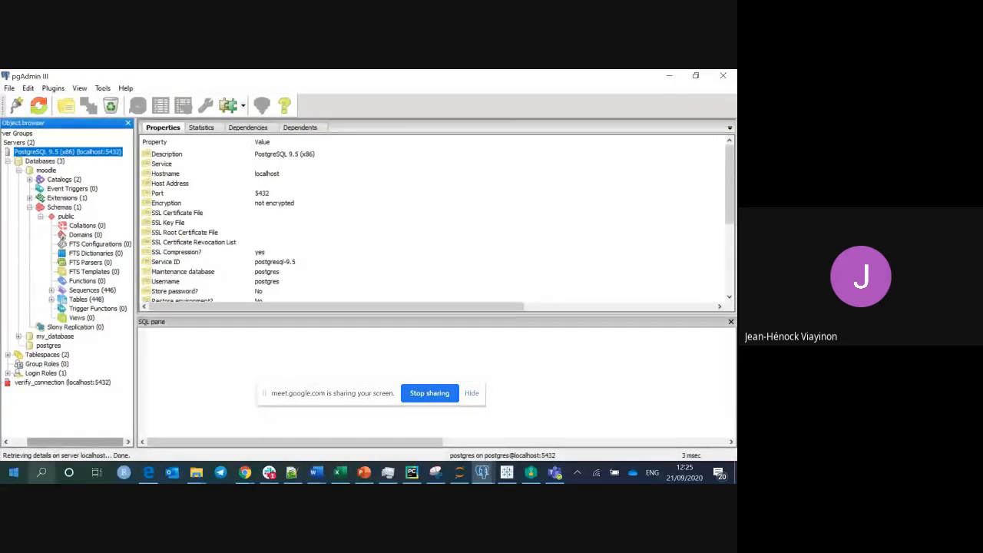
Open Task Manager via search, check the postgresql-9.5 service, then return to pgAdmin III.
left_click(41, 473)
type("ta")
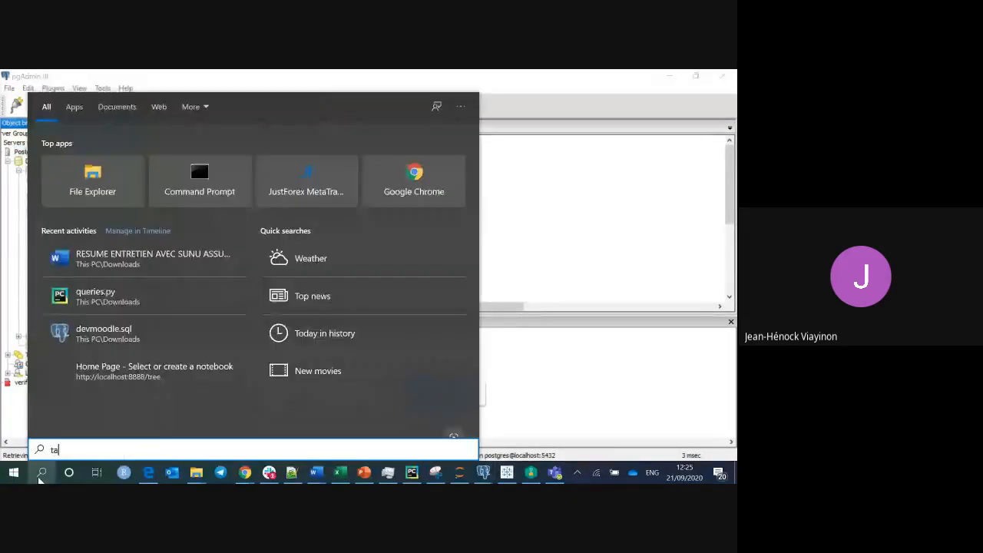
type("s")
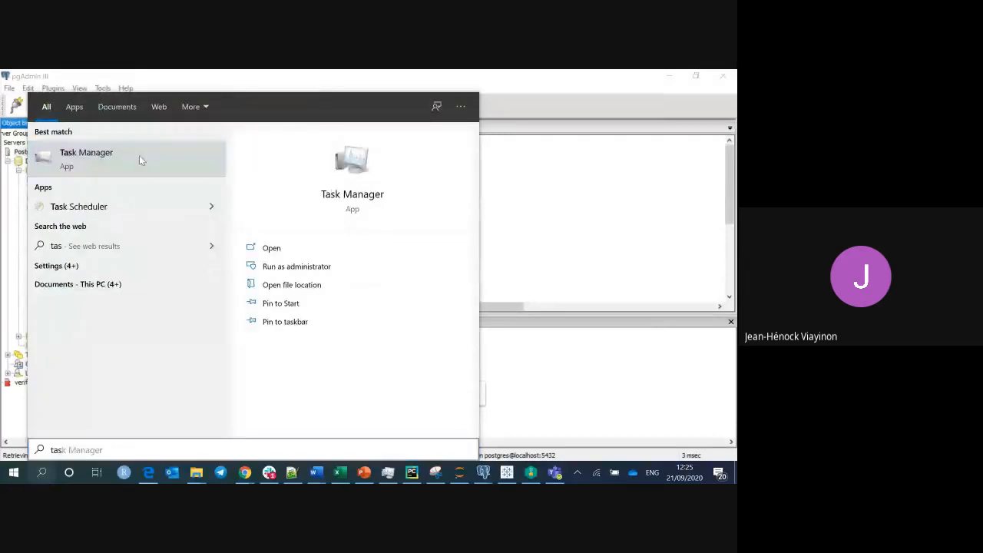
left_click(139, 155)
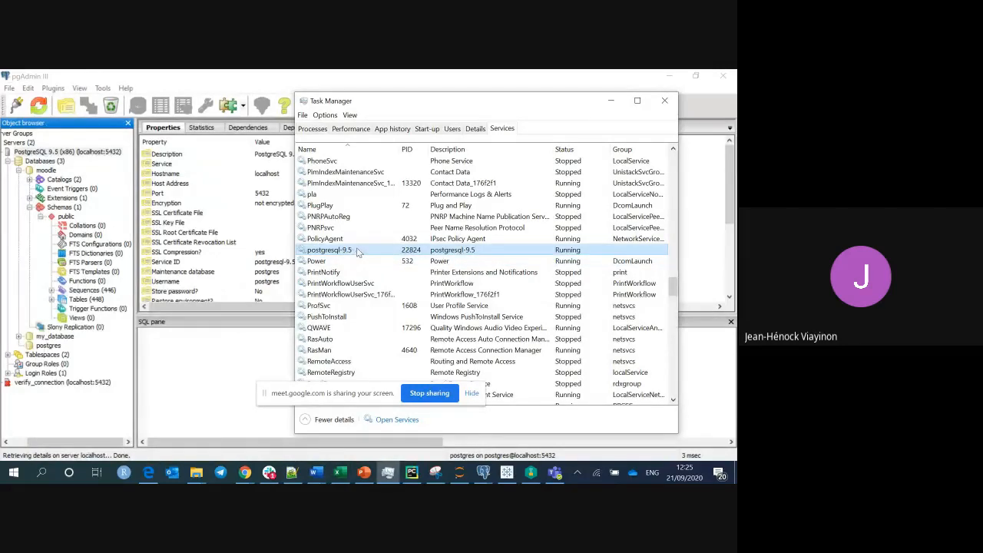
right_click(589, 250)
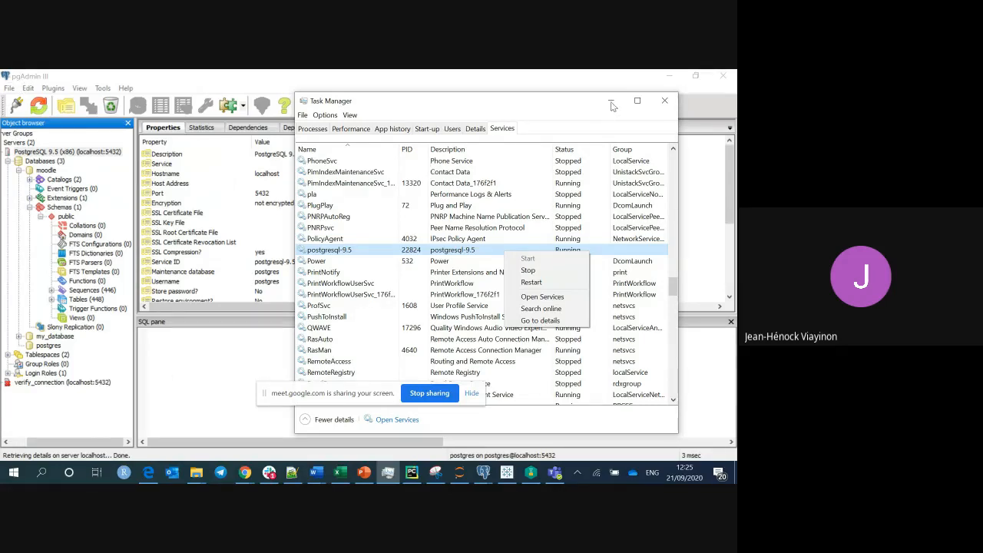
left_click(212, 362)
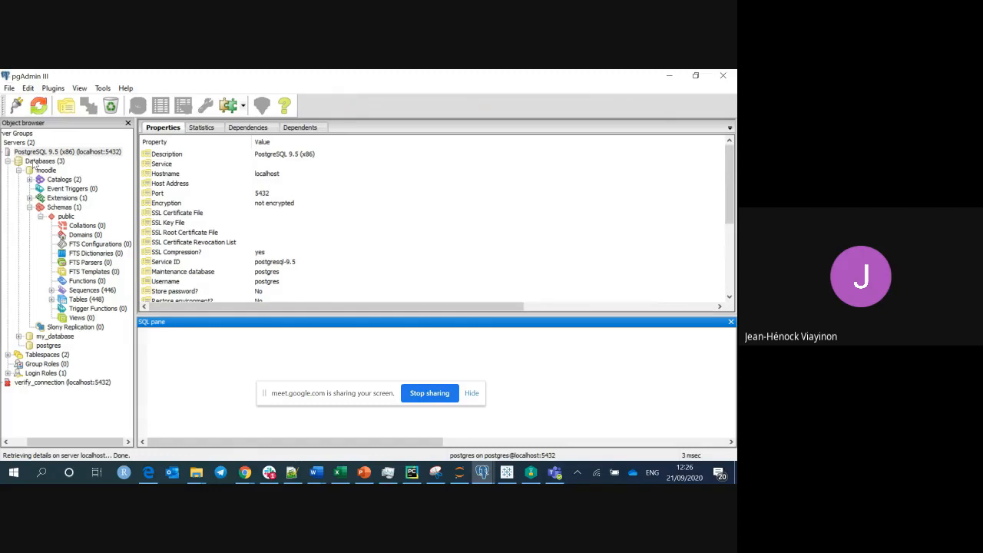
Create database EL_professor owned by postgres with the comment 'oijvodivdd'.
left_click(33, 163)
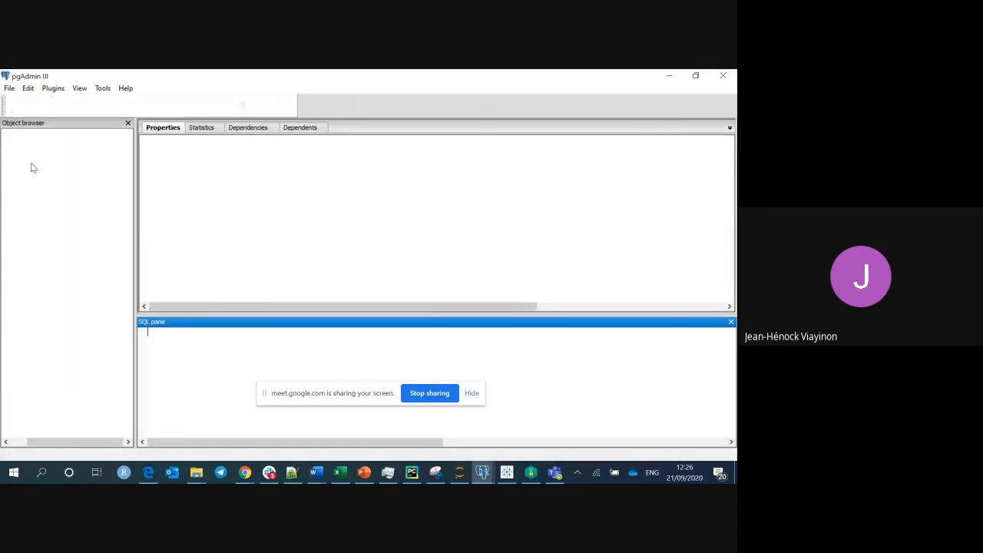
right_click(33, 165)
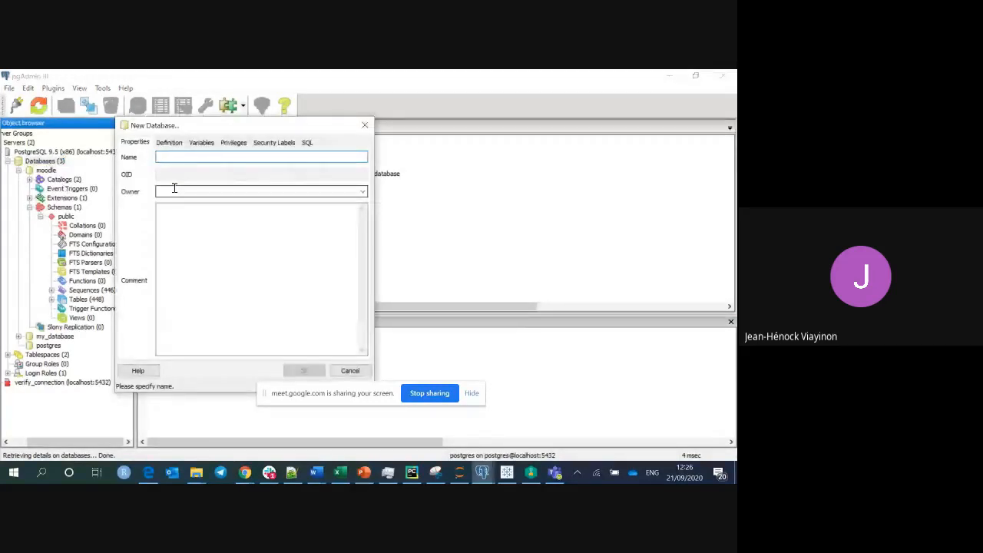
type("EL")
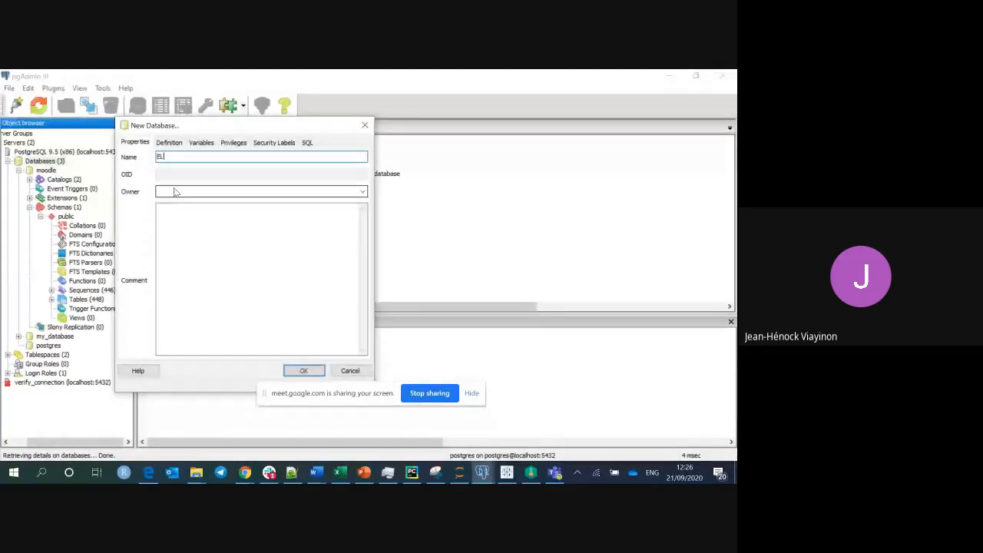
type("_professor")
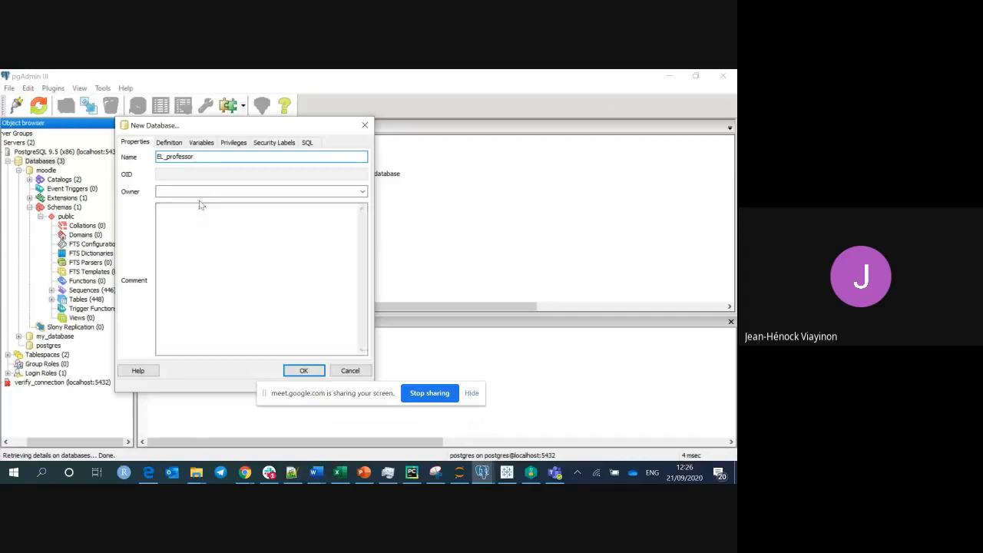
left_click(362, 192)
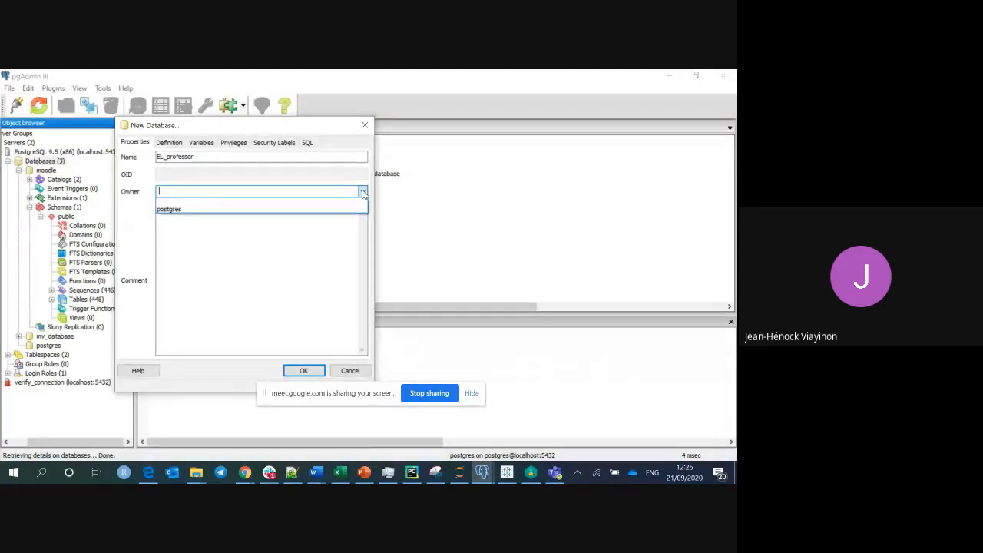
left_click(217, 209)
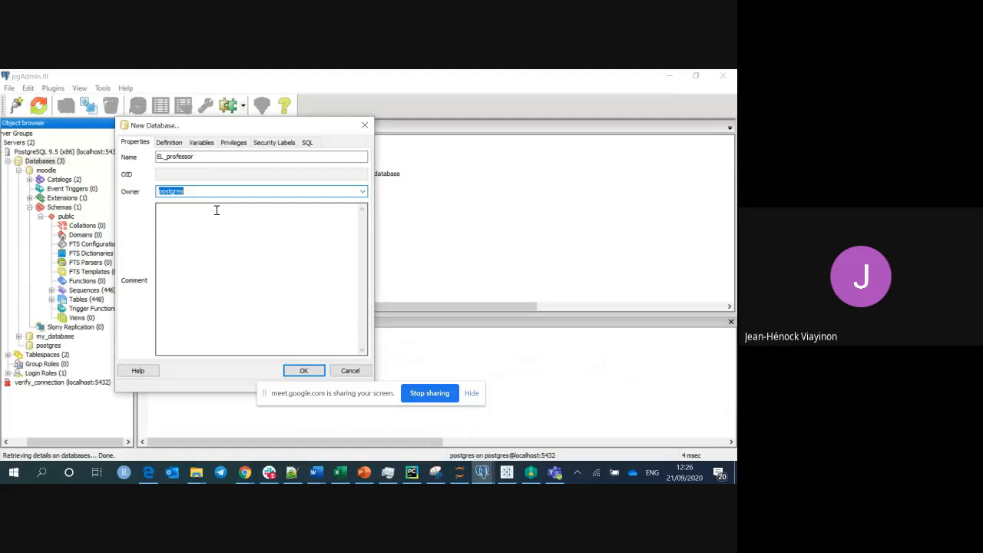
left_click(231, 193)
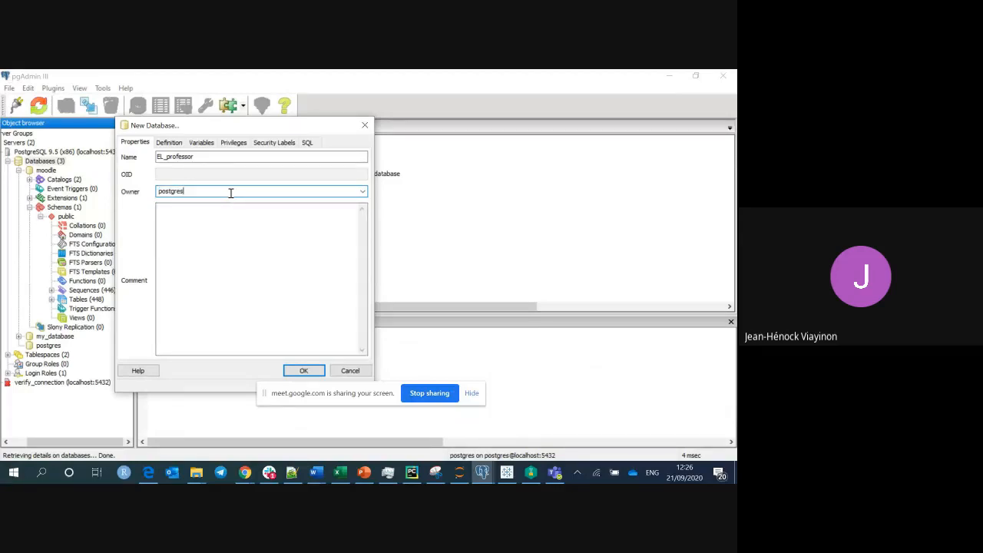
left_click(223, 234)
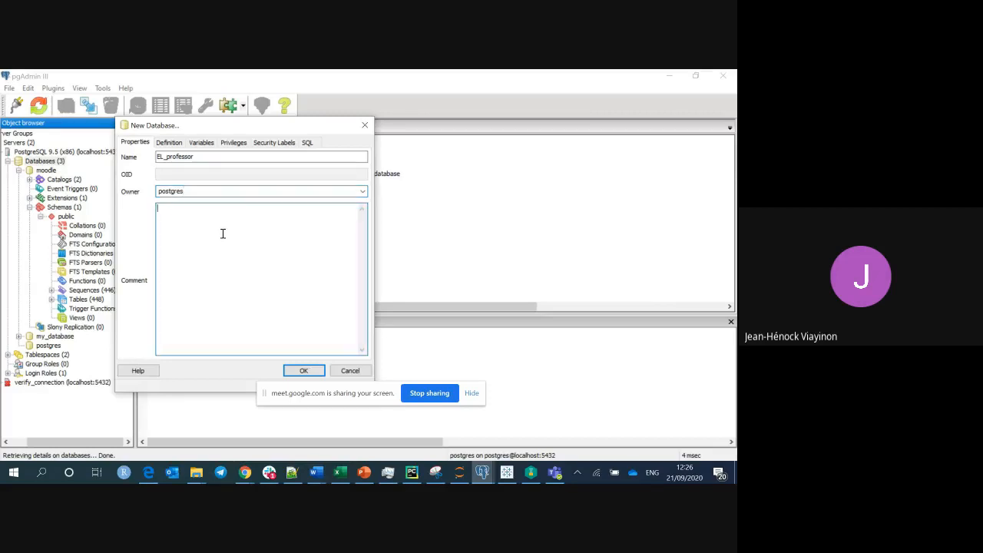
type("oijvodivdd")
left_click(301, 371)
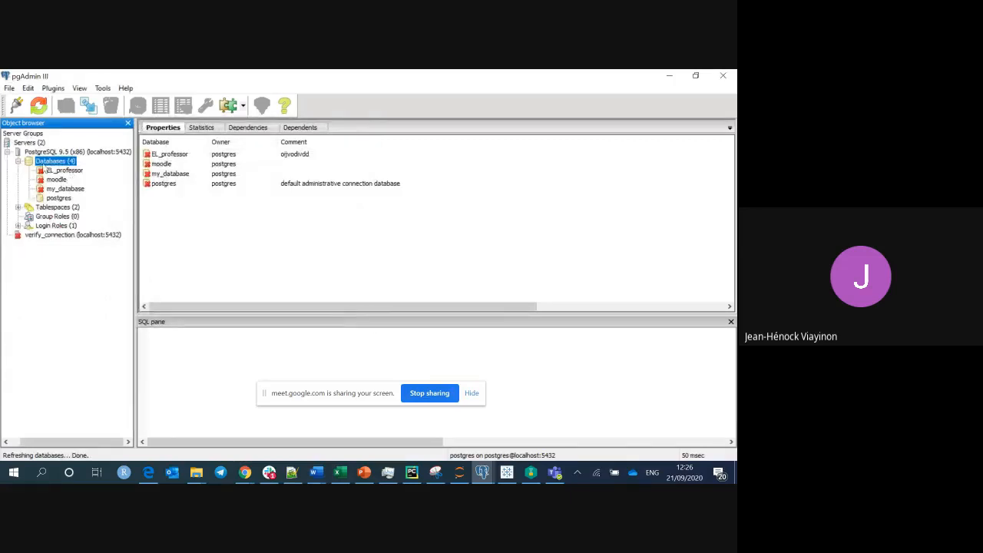
Confirm EL_professor's public schema has zero tables, then display the moodle database's properties.
left_click(48, 171)
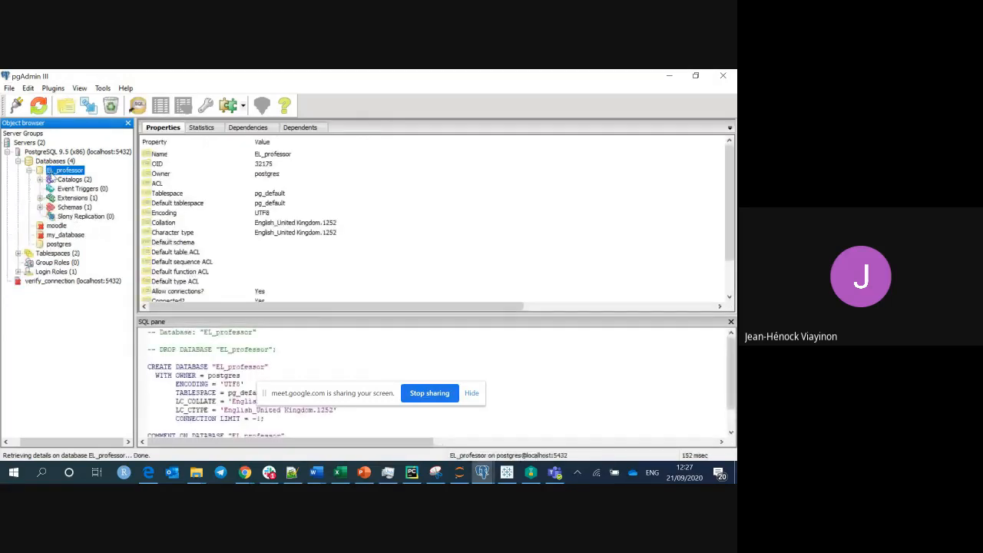
double_click(50, 206)
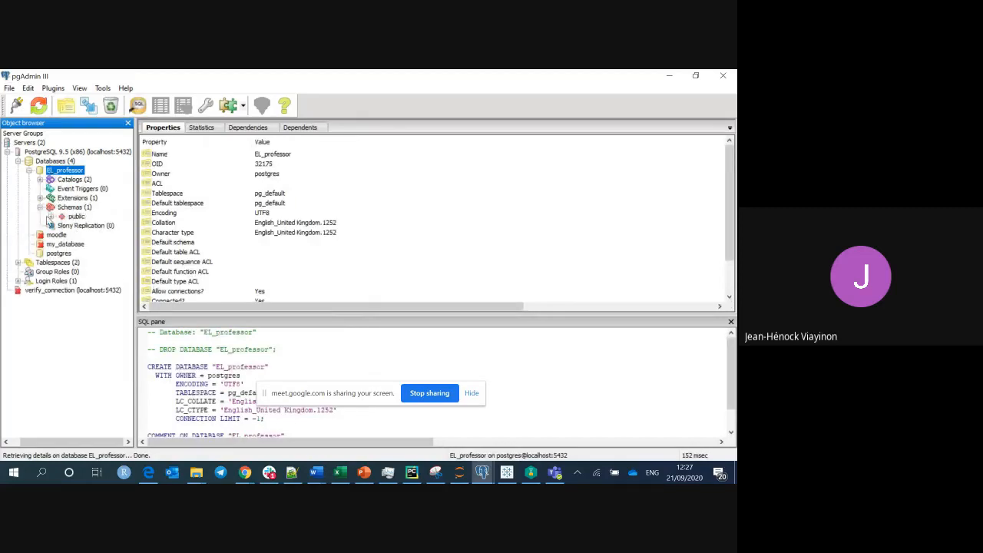
left_click(50, 217)
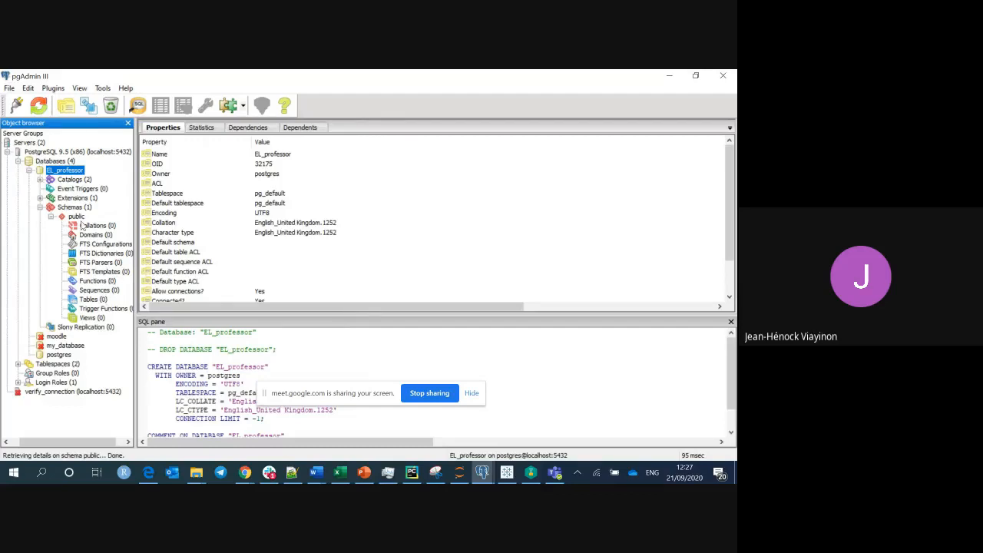
left_click(30, 171)
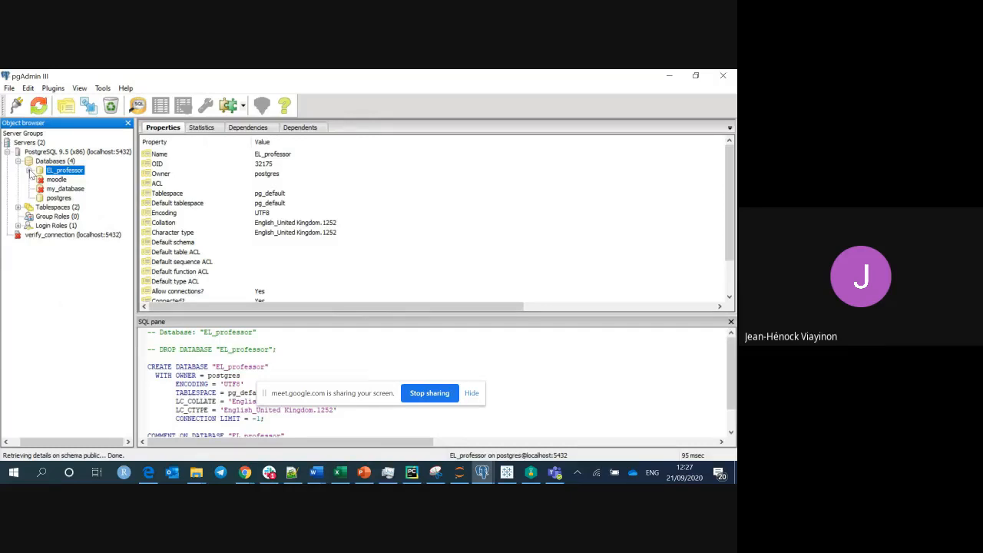
left_click(47, 181)
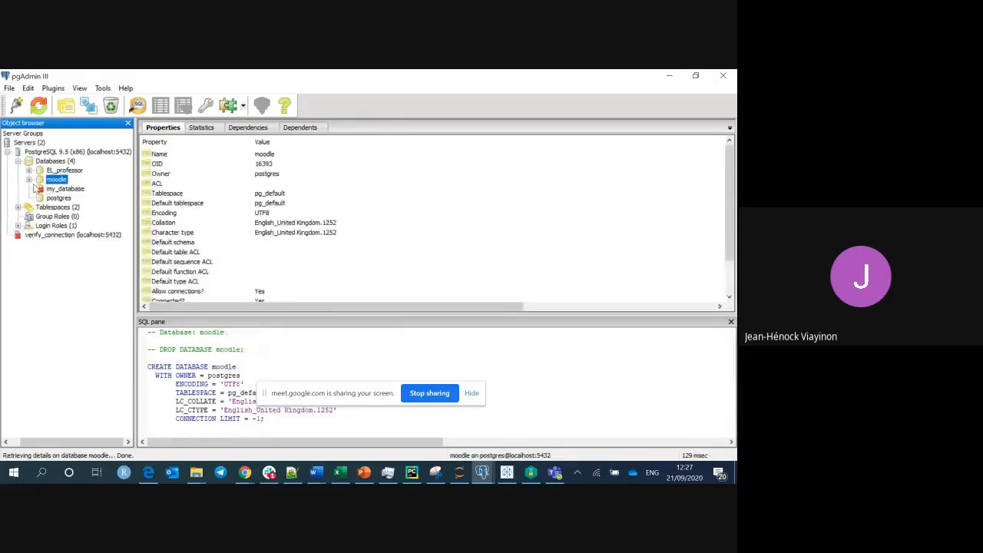
Expand moodle's Schemas > public to list its 448 tables and 446 sequences.
left_click(40, 216)
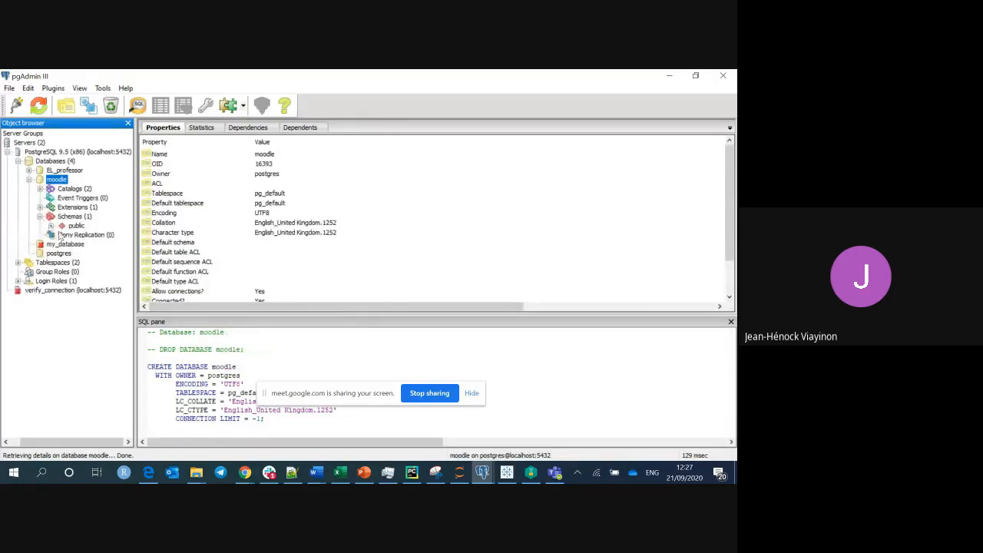
left_click(54, 226)
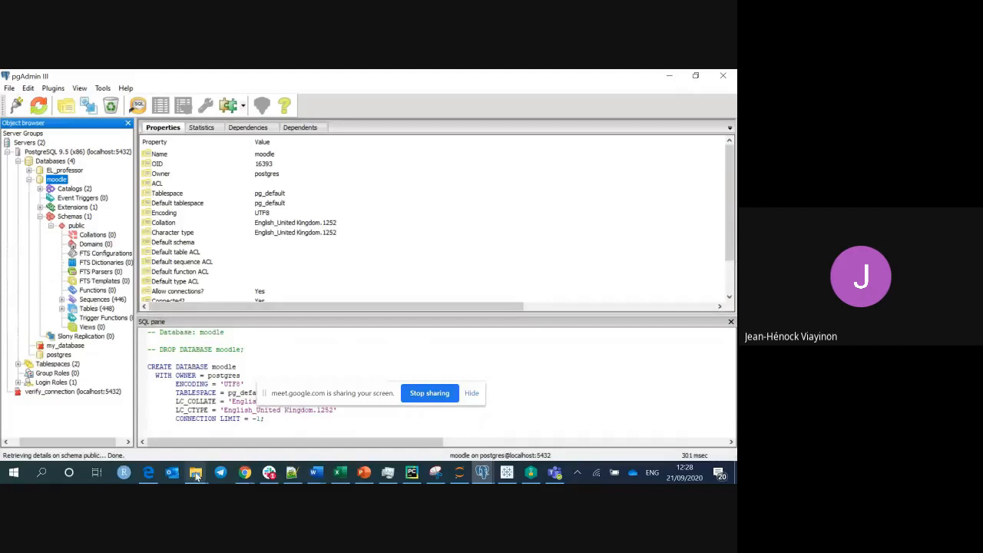
mouse_move(197, 476)
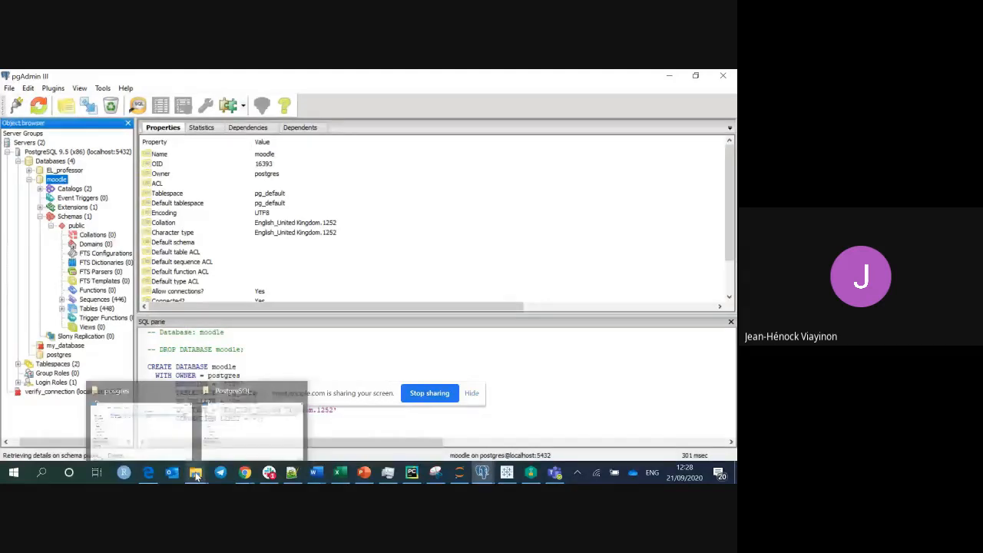
Browse File Explorer to C:\posgres, select the devmoodle file, then minimize Explorer.
left_click(250, 436)
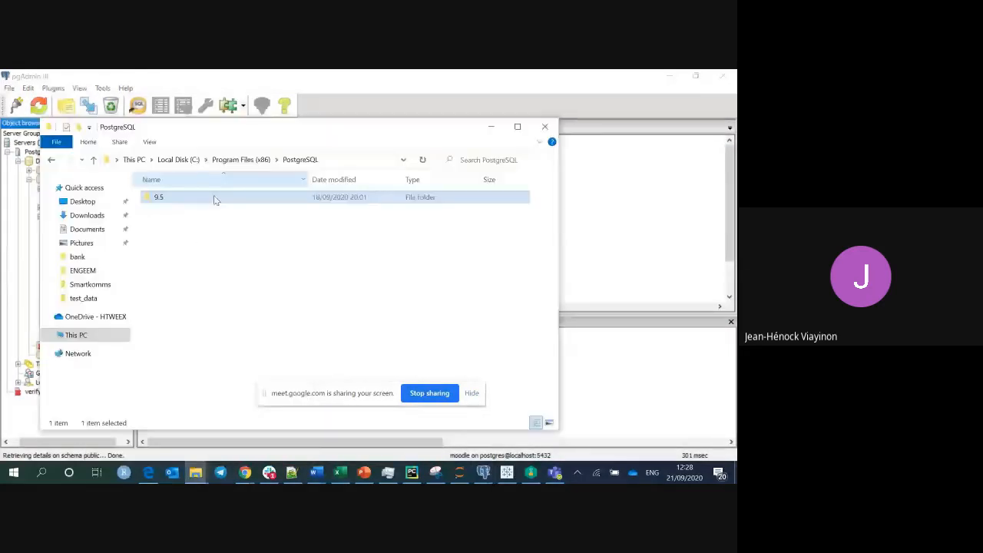
left_click(97, 335)
left_click(197, 356)
double_click(197, 356)
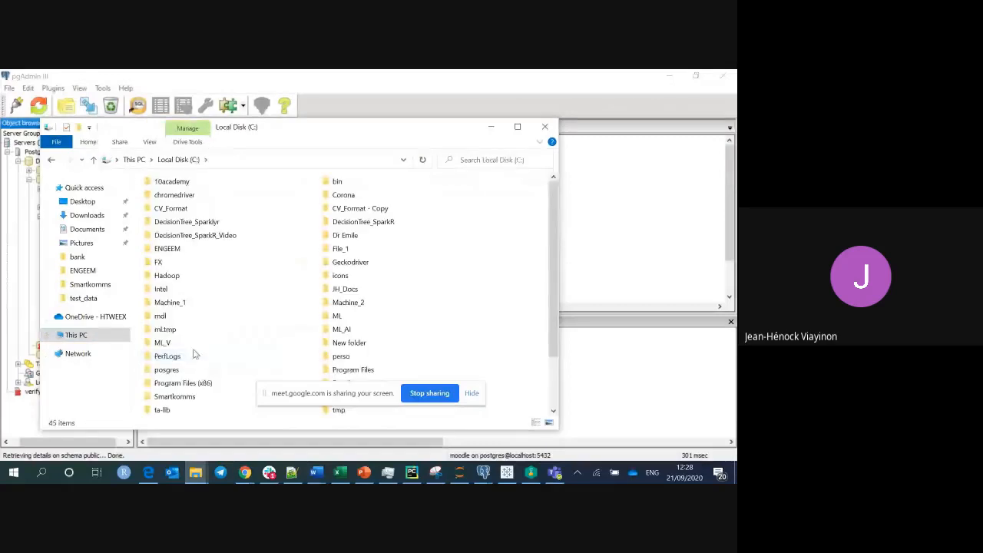
left_click(182, 370)
double_click(182, 369)
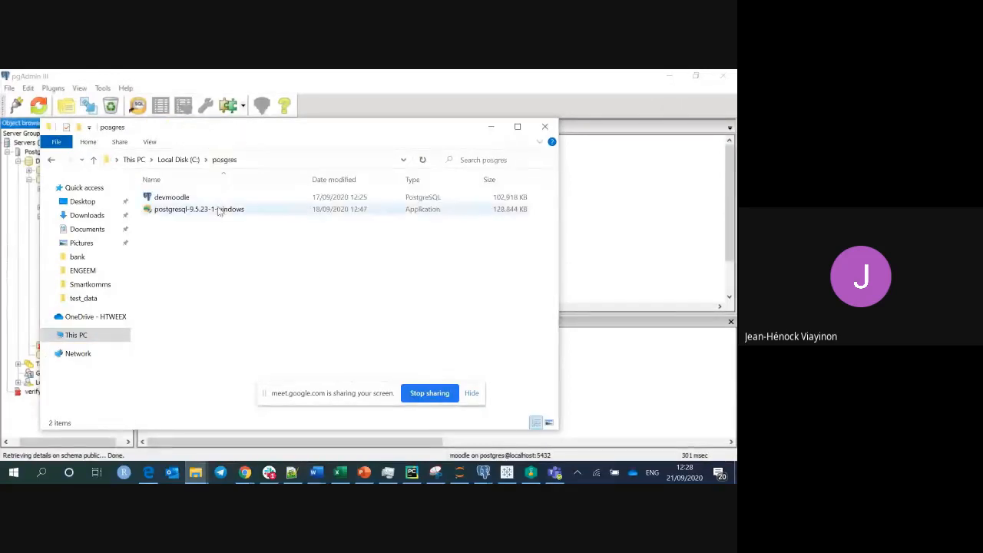
left_click(221, 201)
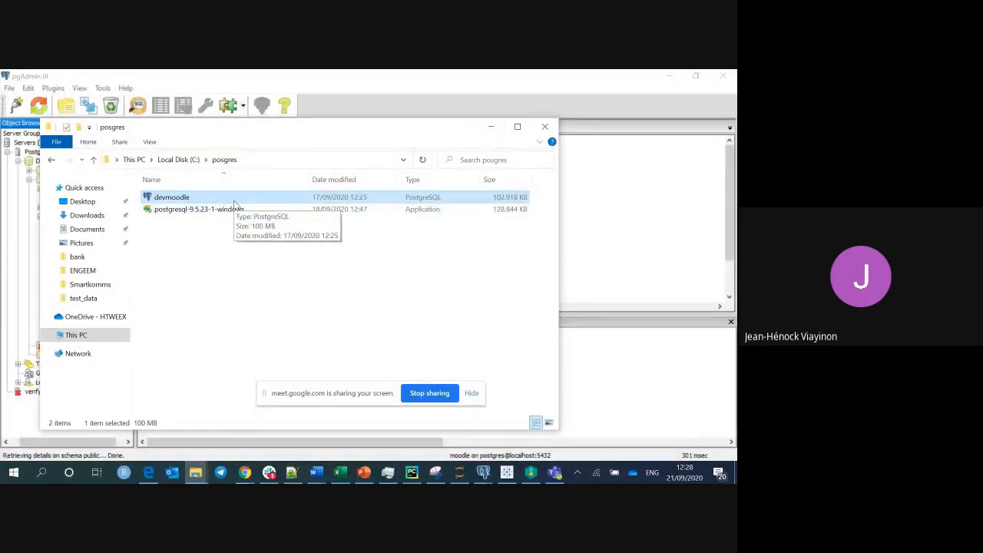
left_click(488, 126)
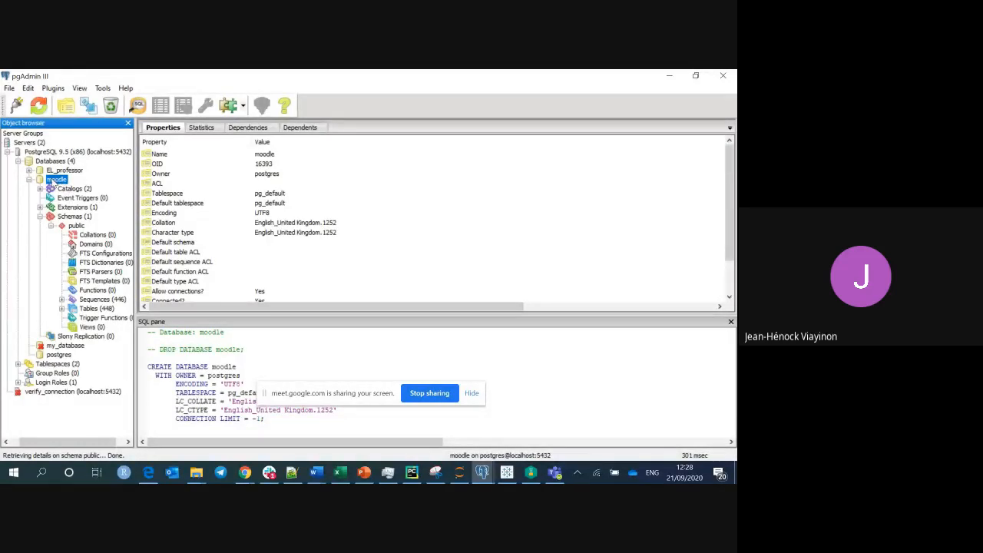
left_click(103, 88)
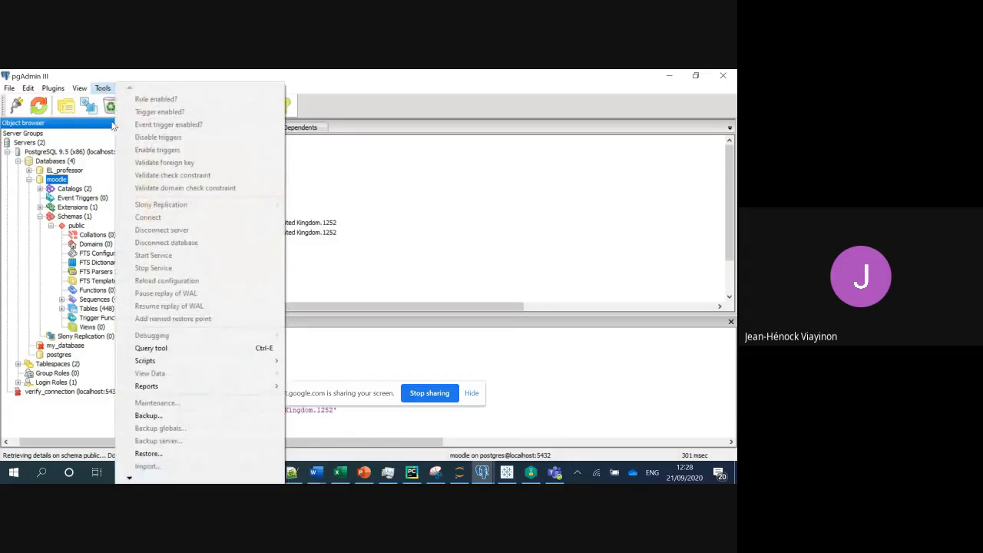
left_click(180, 349)
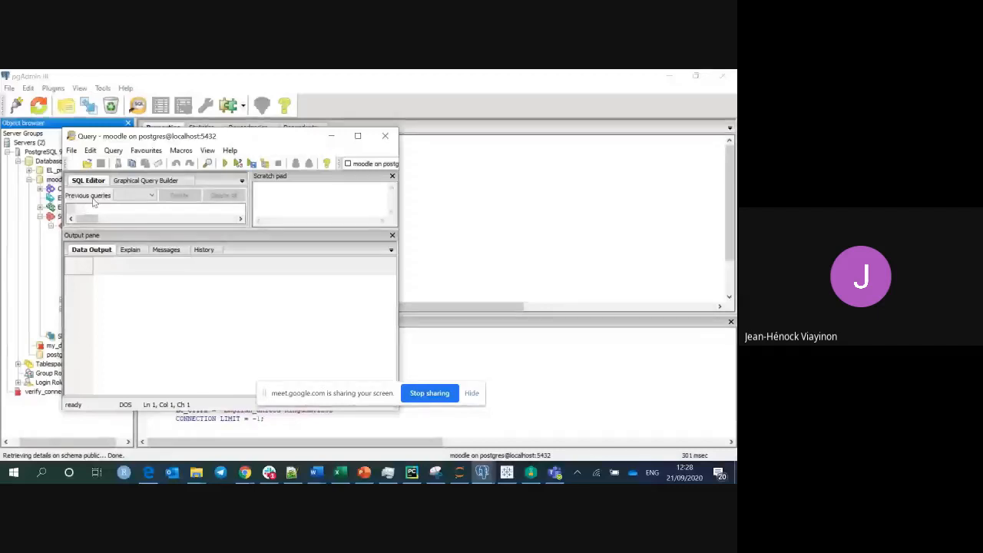
type("selec")
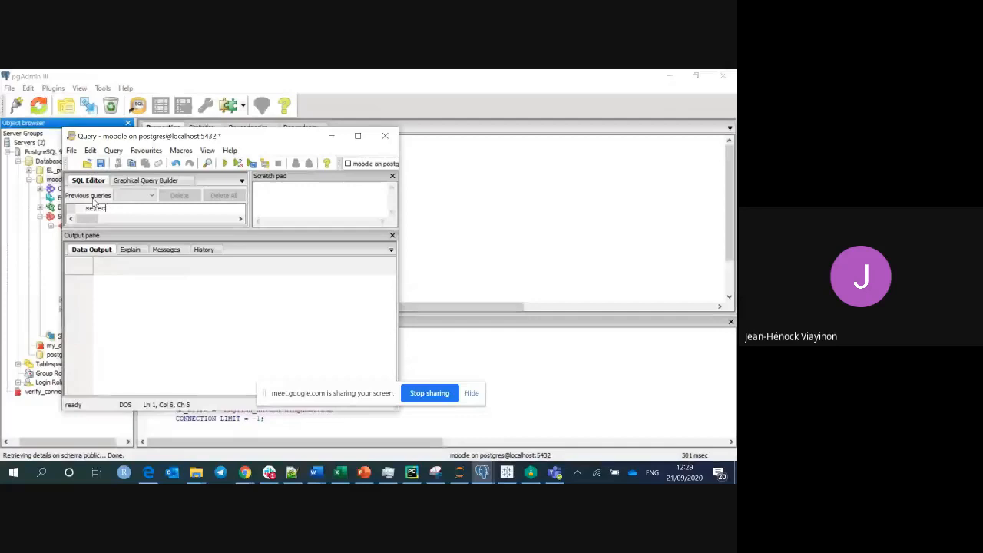
type("t * from")
key("ctrl+a")
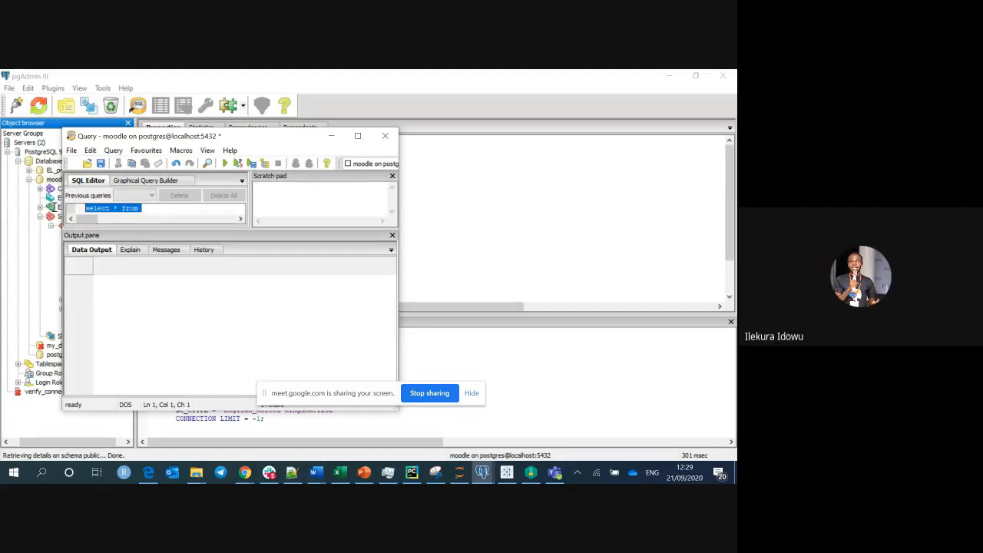
key("BackSpace")
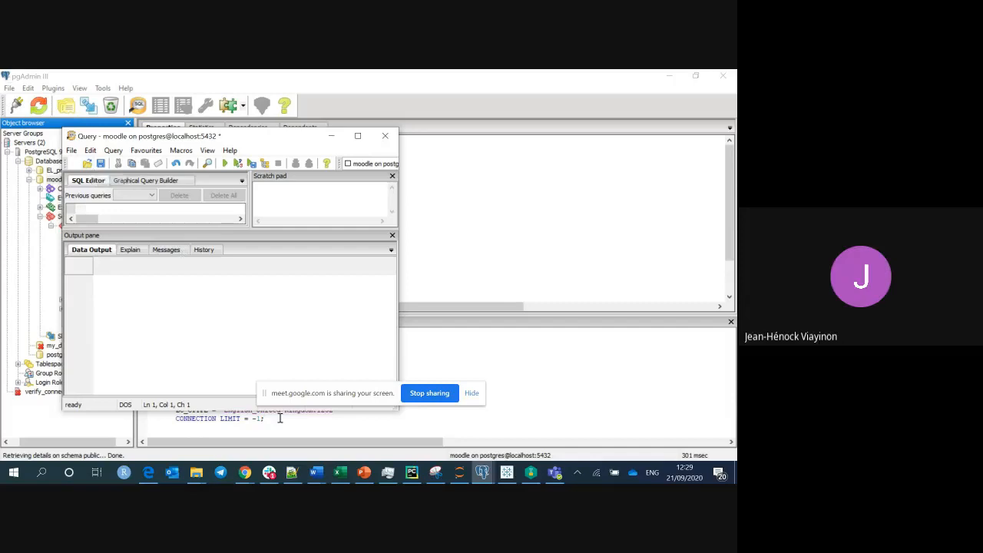
left_click(357, 136)
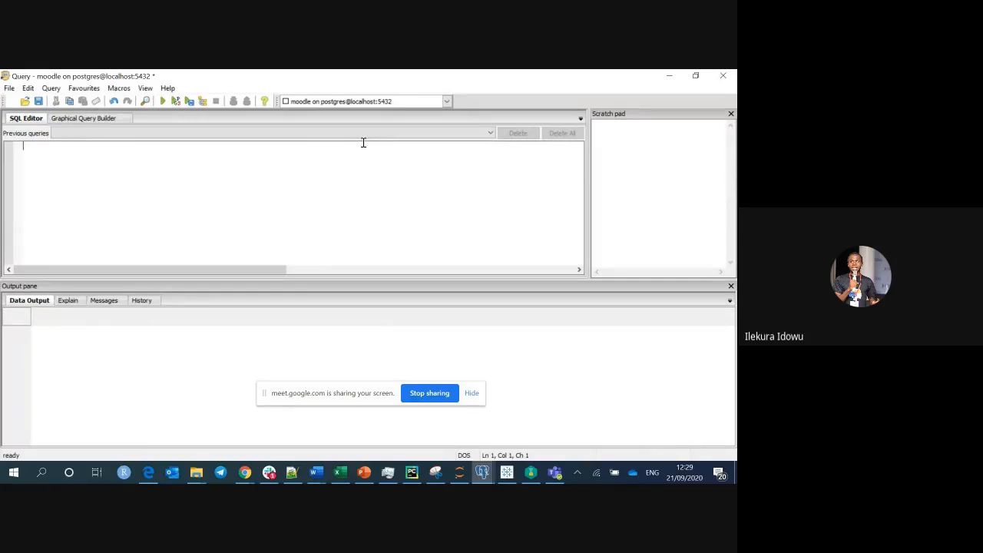
left_click(675, 75)
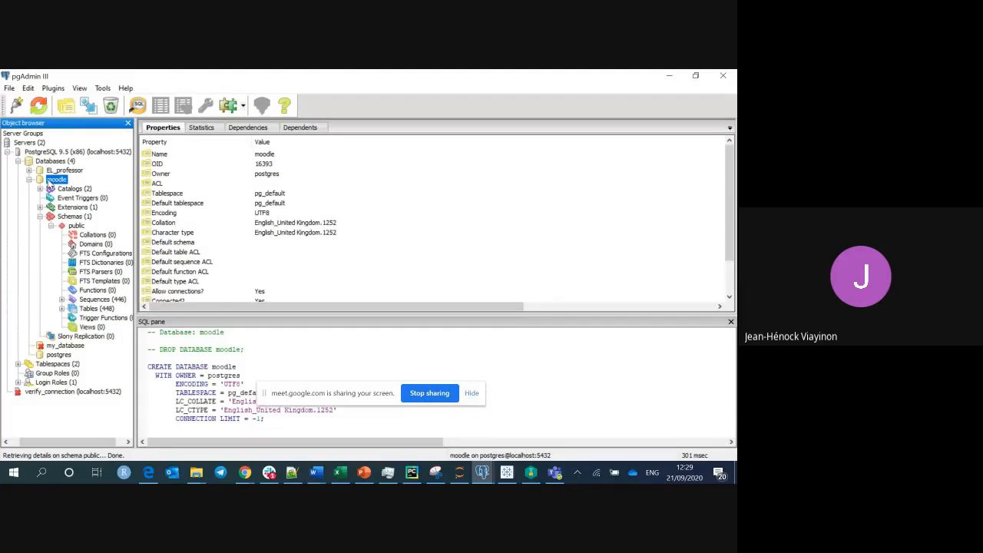
Show the moodle database's context menu without choosing anything, then open the Tools menu.
right_click(58, 183)
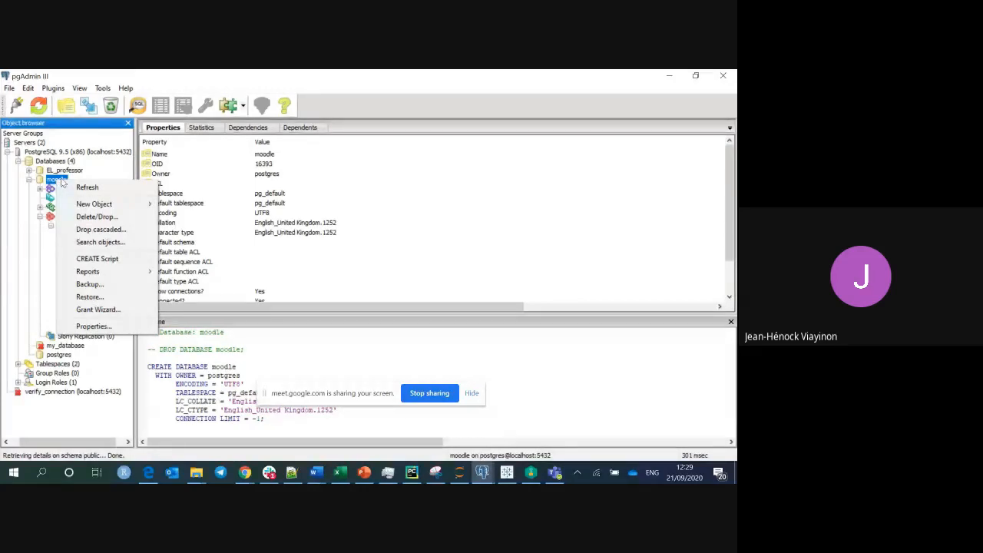
left_click(199, 183)
right_click(55, 178)
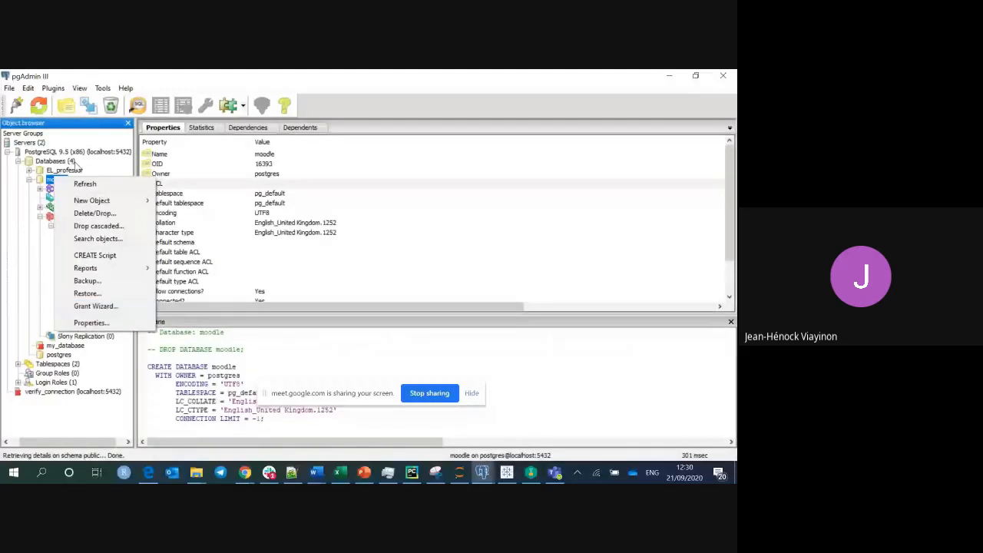
left_click(51, 180)
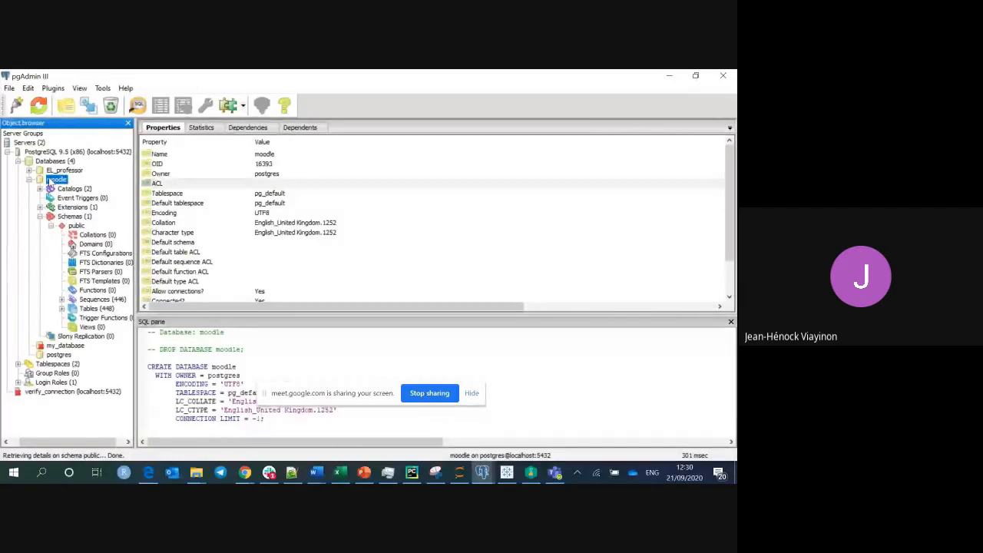
left_click(103, 88)
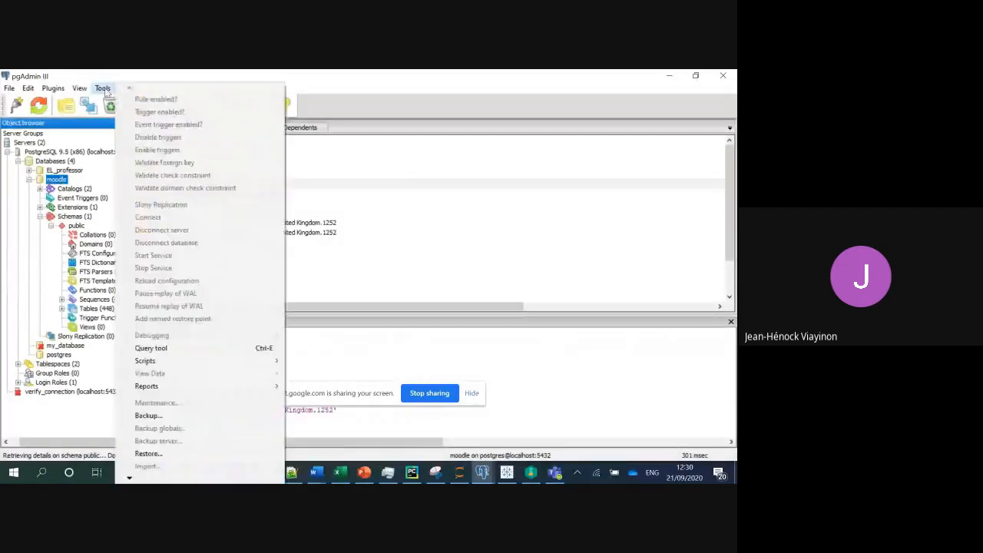
Open a query window on moodle, load the devmoodle file into it, then minimize pgAdmin.
left_click(175, 349)
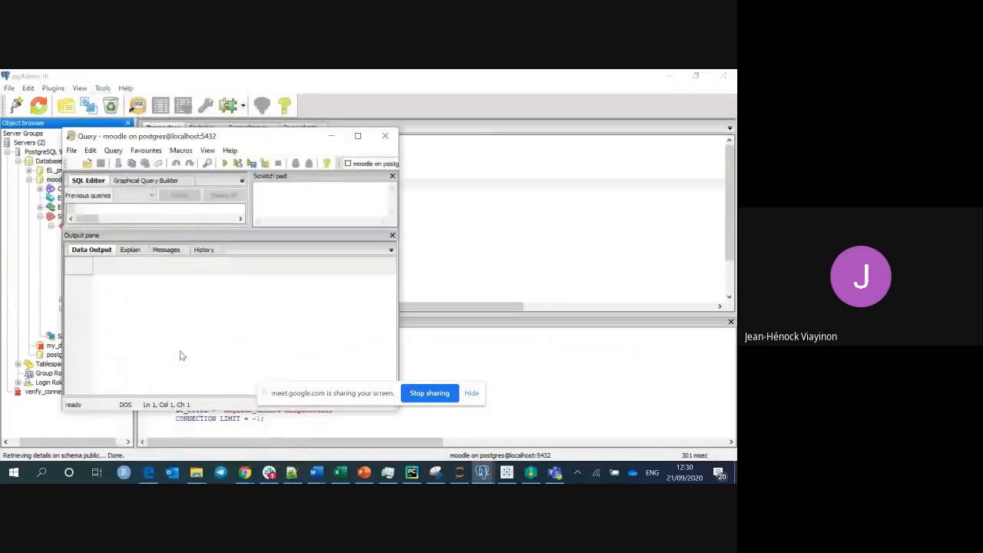
left_click(88, 164)
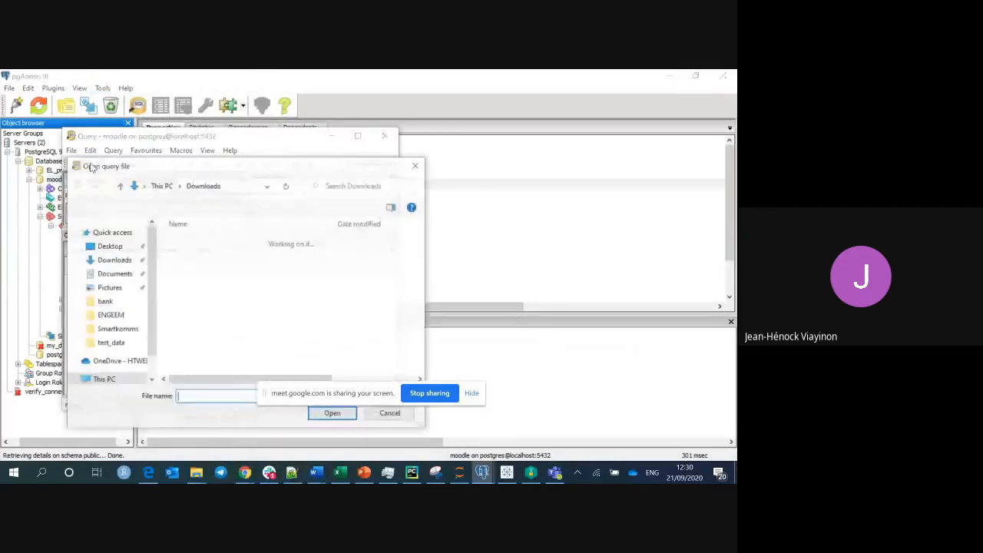
left_click(194, 261)
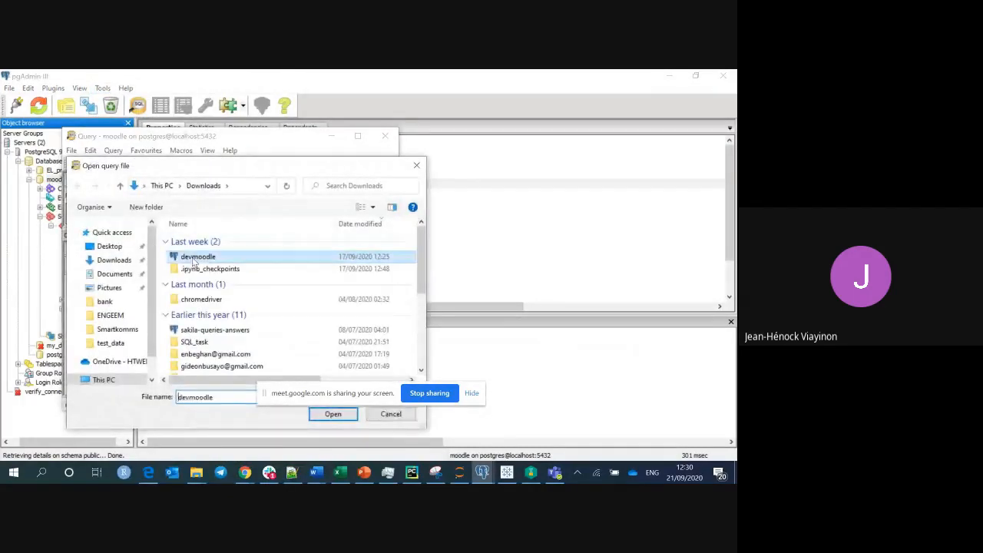
left_click(347, 416)
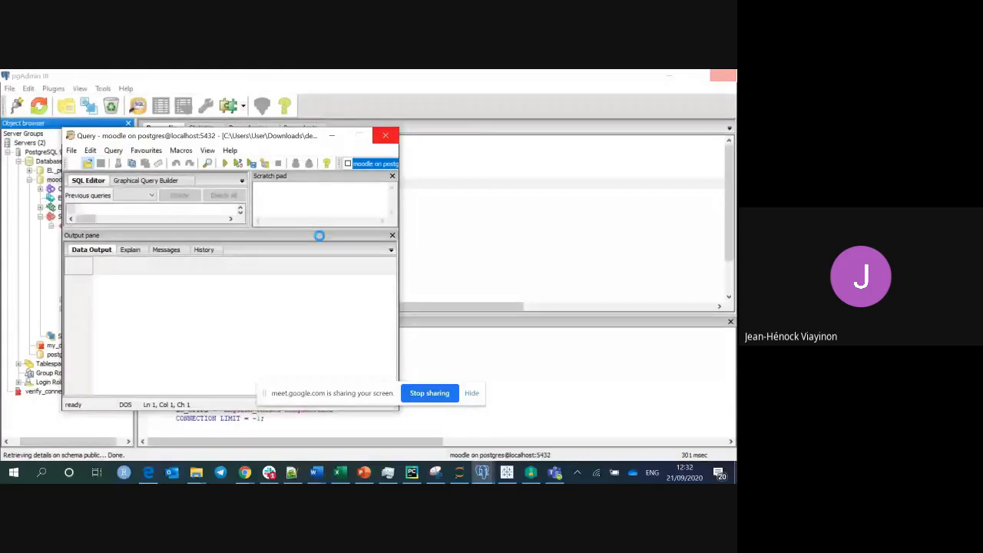
left_click(331, 135)
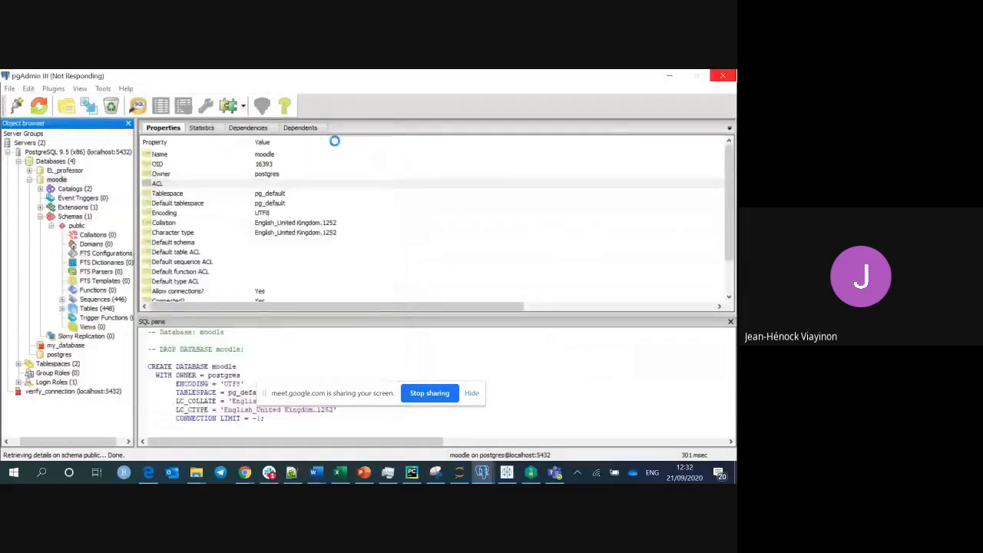
left_click(667, 75)
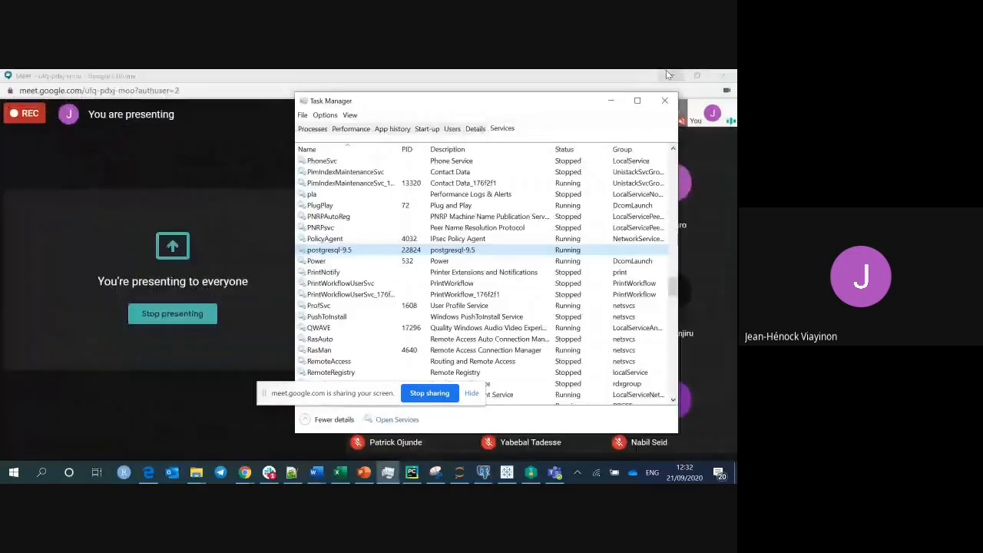
Put Task Manager away and browse File Explorer to C:\Program Files (x86).
left_click(611, 101)
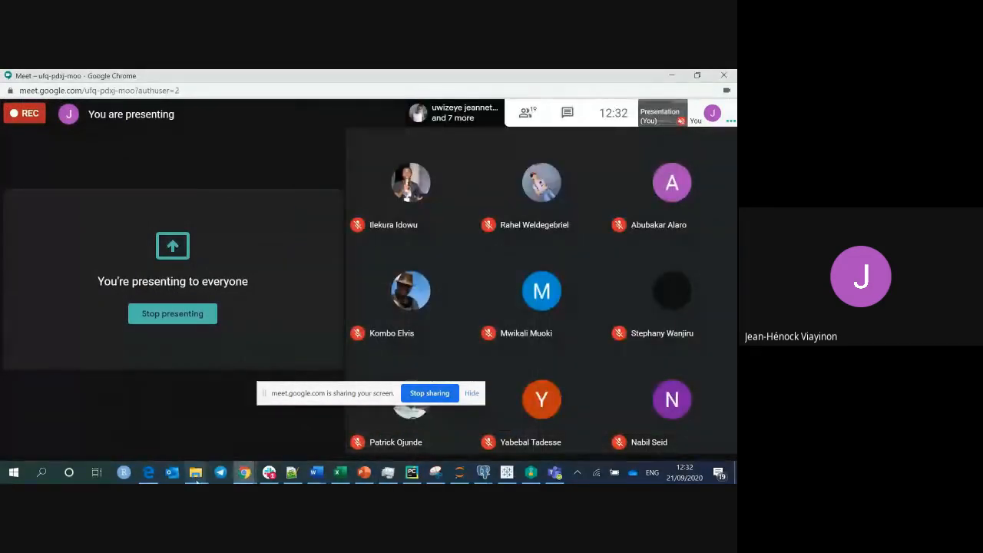
mouse_move(196, 472)
left_click(129, 420)
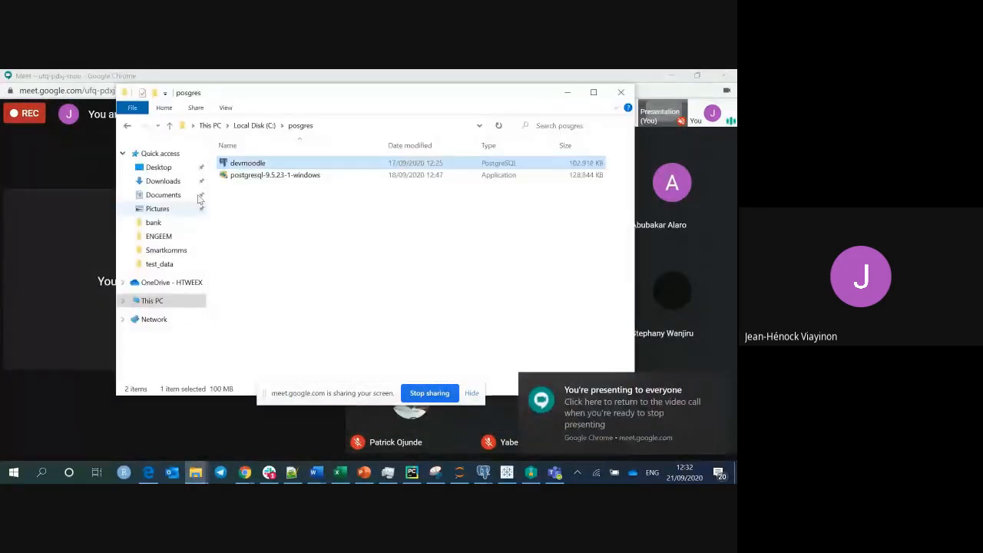
left_click(183, 299)
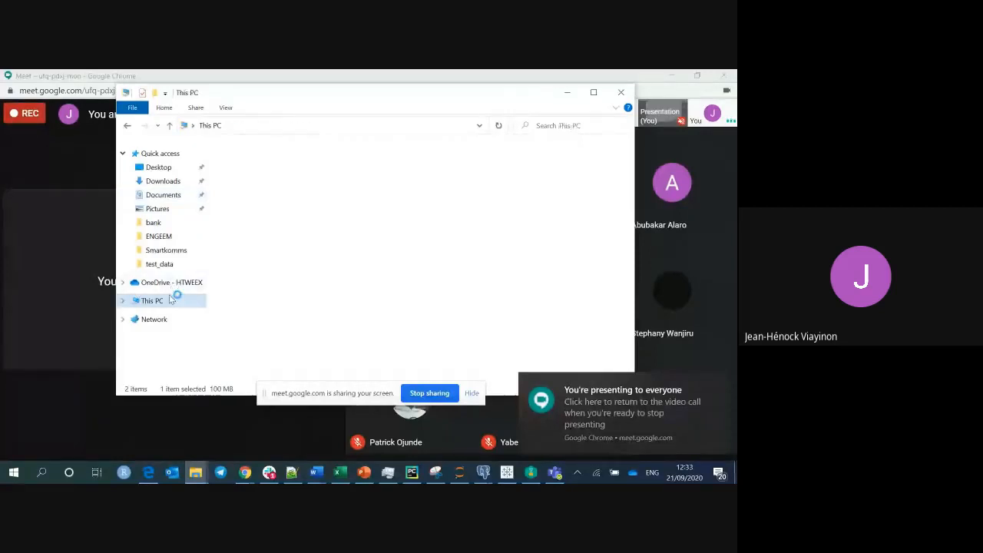
double_click(315, 331)
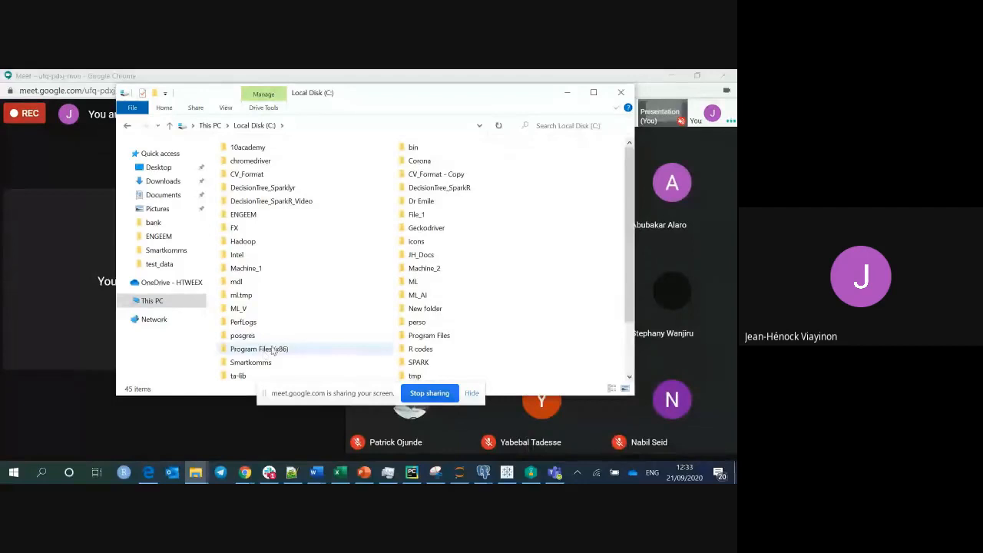
double_click(438, 335)
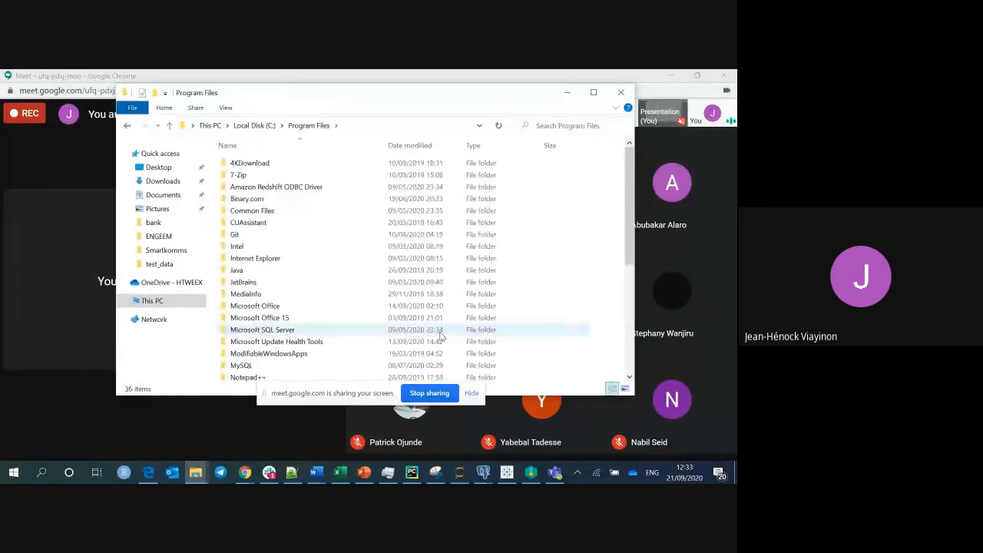
left_click(255, 126)
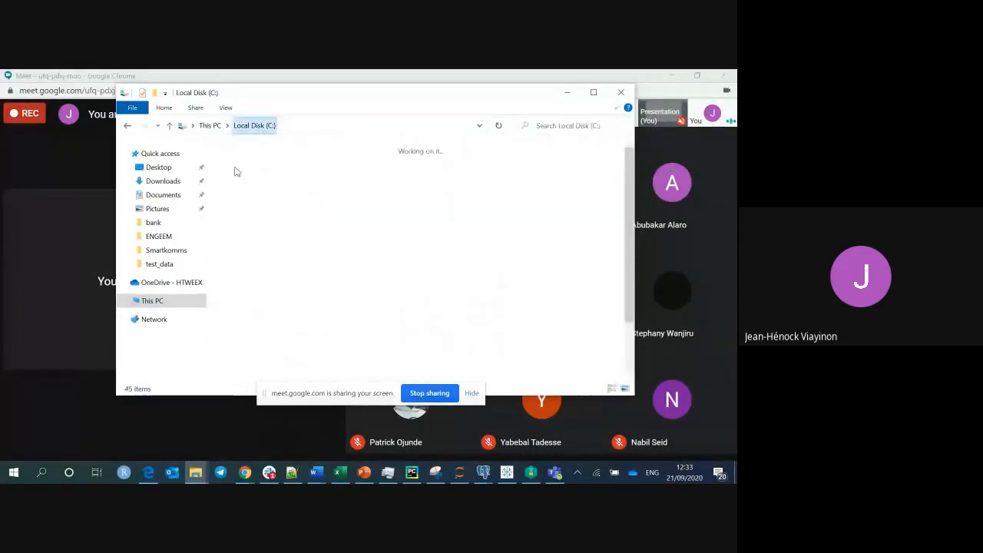
double_click(246, 349)
Open PostgreSQL\9.5 and highlight its bin and lib folders.
scroll(261, 221, "down", 3)
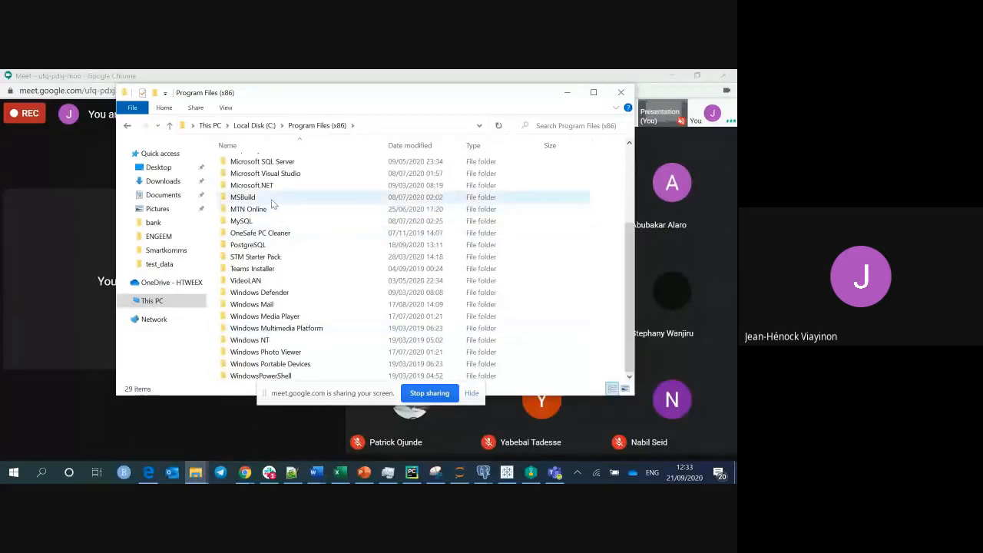
double_click(252, 245)
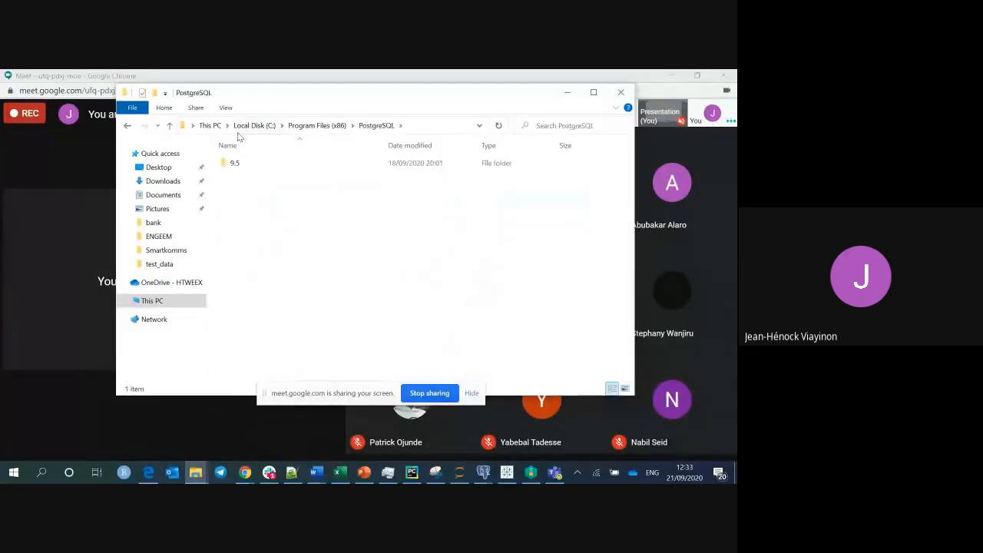
double_click(235, 163)
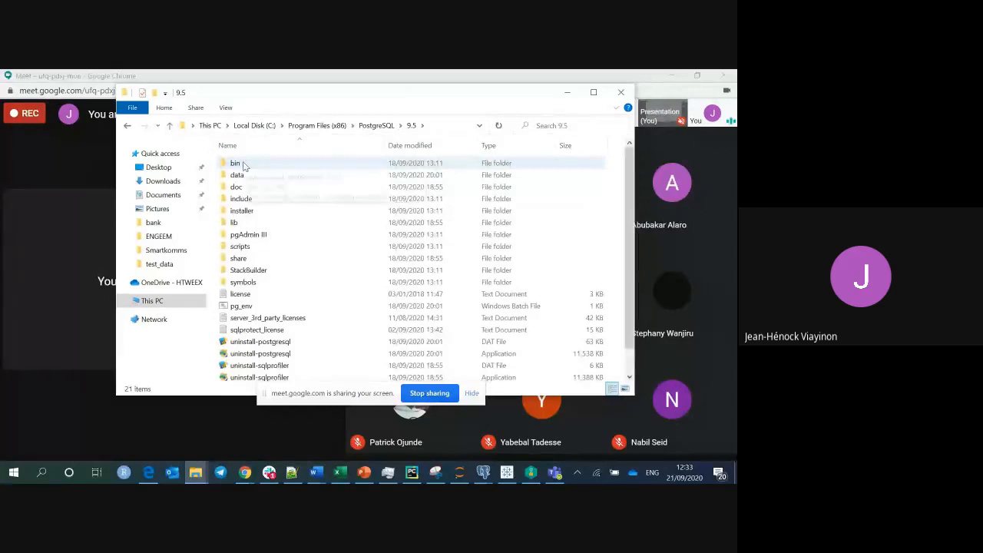
left_click(247, 164)
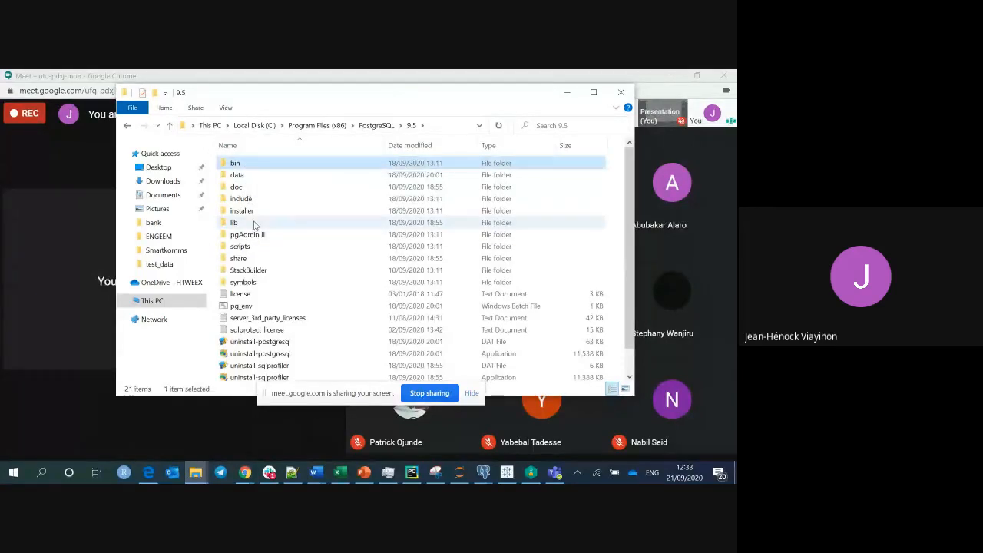
left_click(255, 223)
left_click(260, 166)
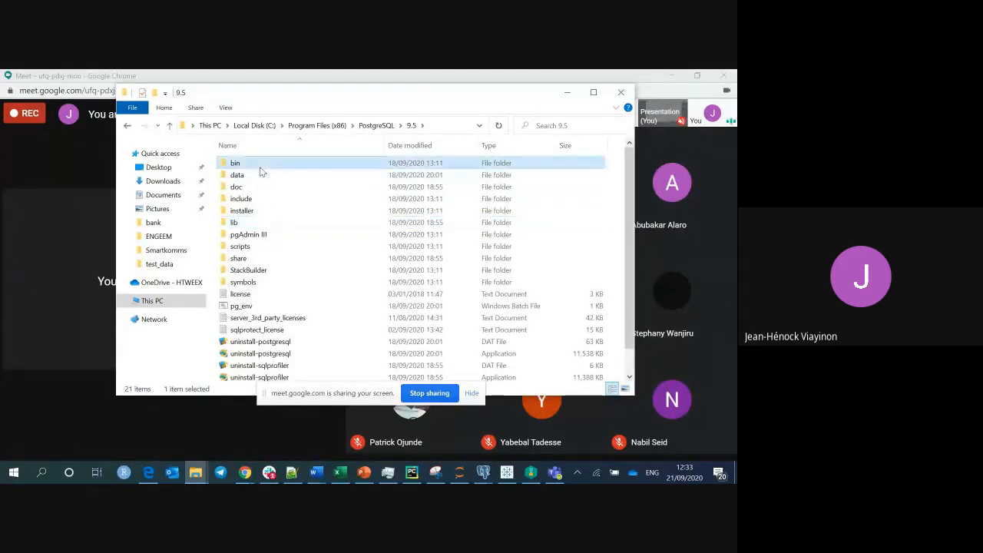
left_click(259, 222)
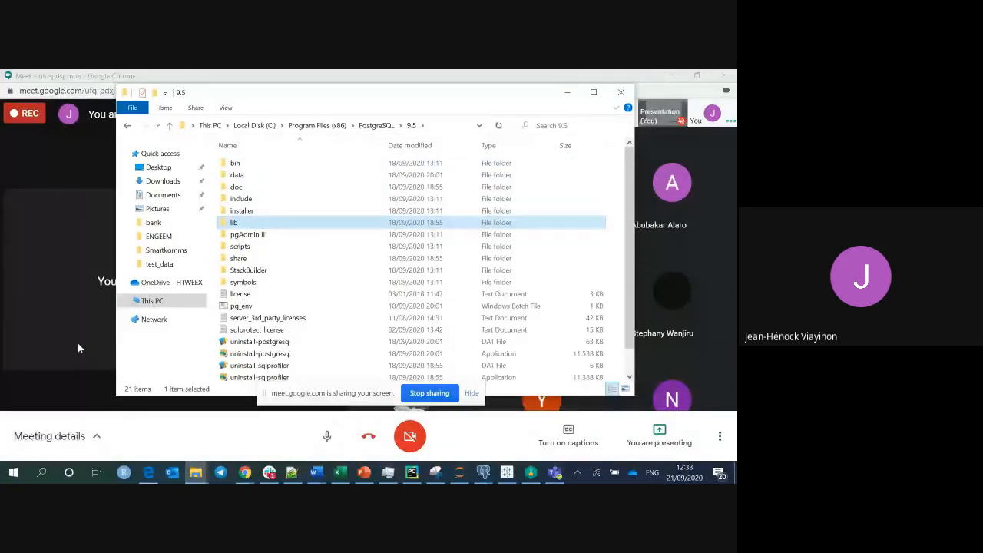
left_click(41, 472)
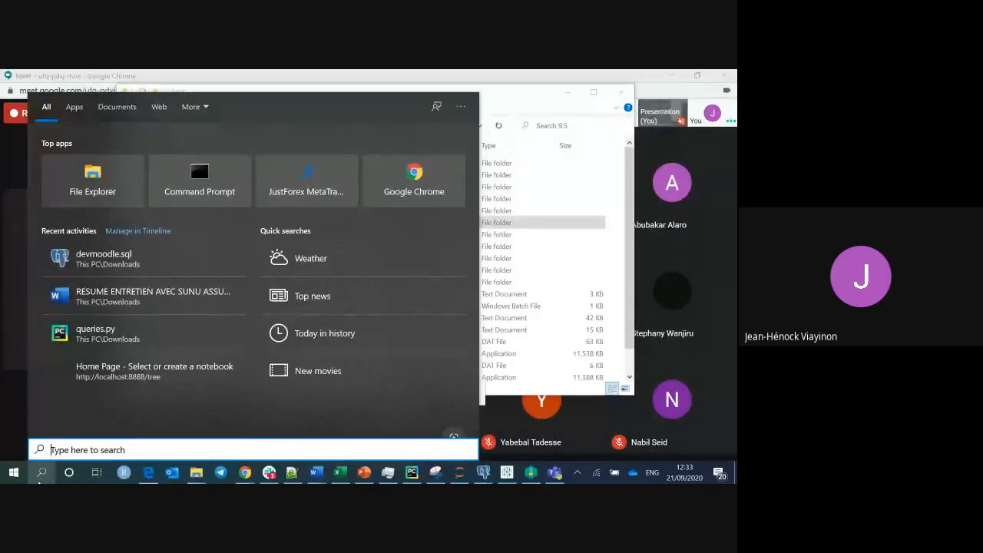
Search 'env' and open the Environment Variables dialog from System Properties.
type("env")
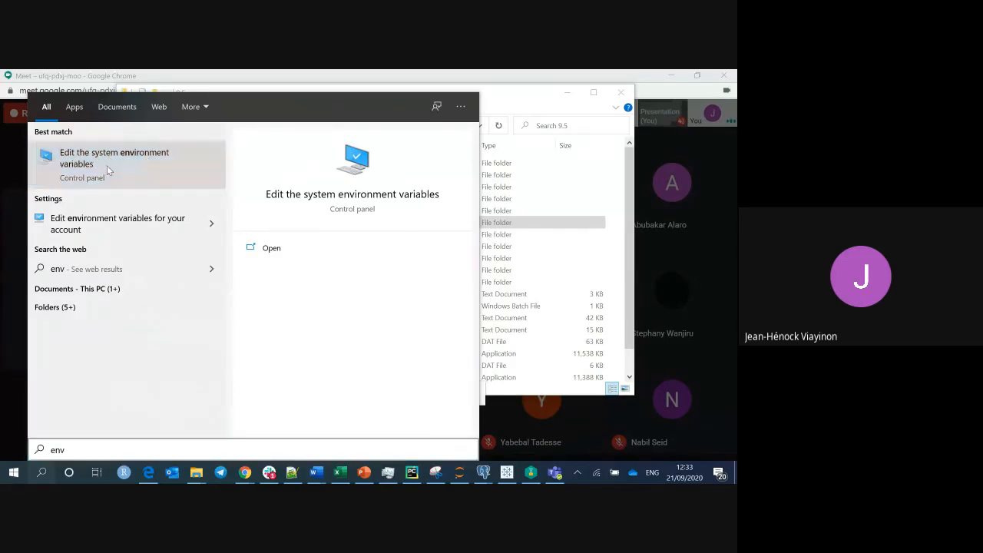
left_click(106, 165)
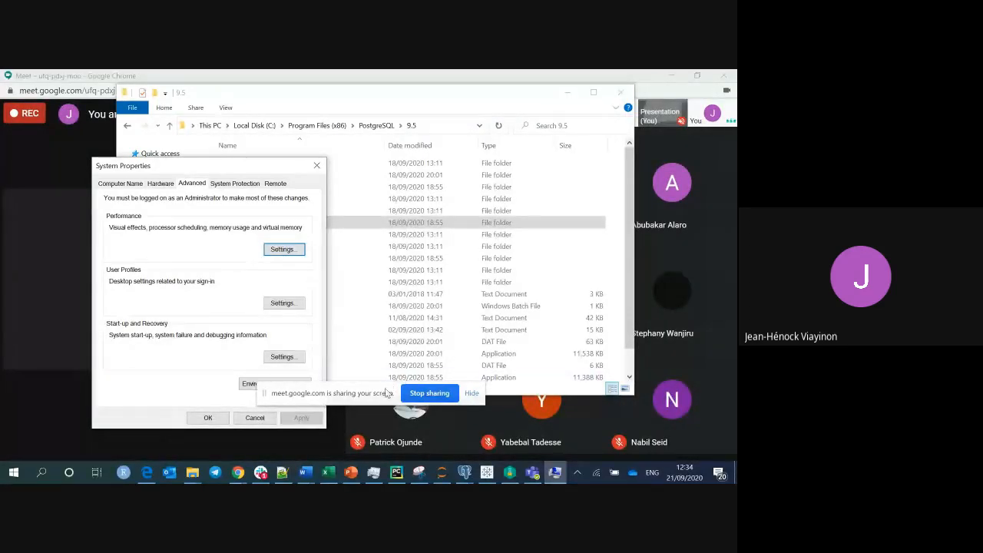
left_click_drag(389, 392, 564, 435)
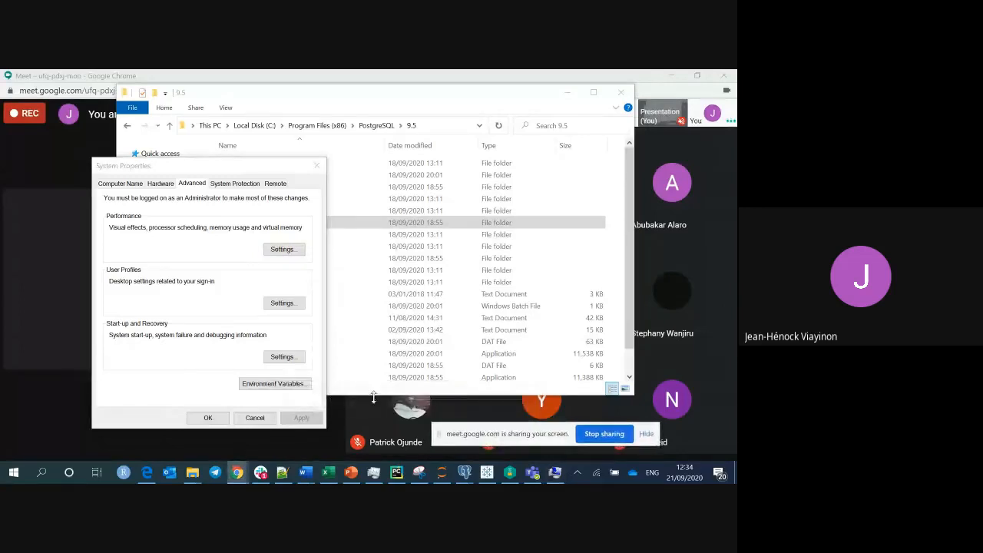
left_click(290, 391)
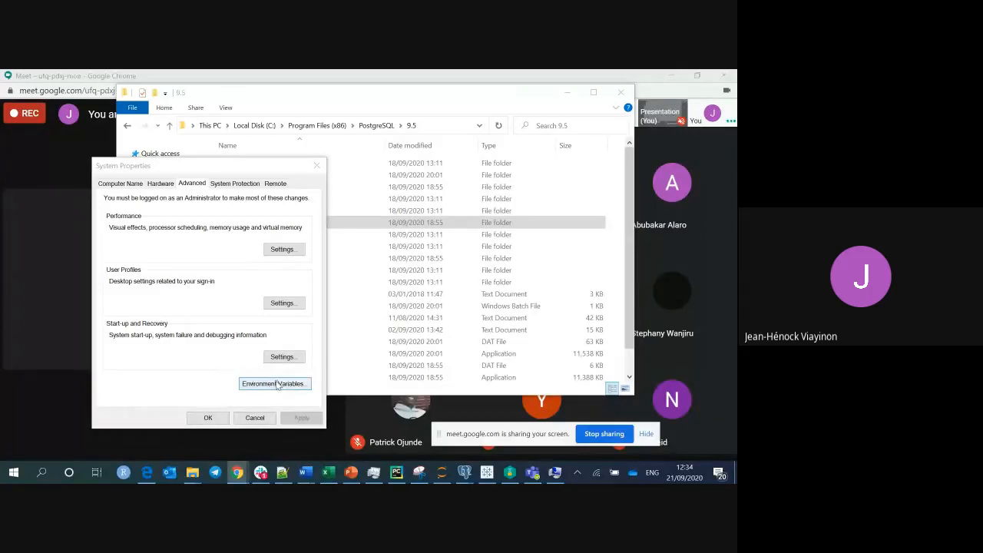
left_click(277, 384)
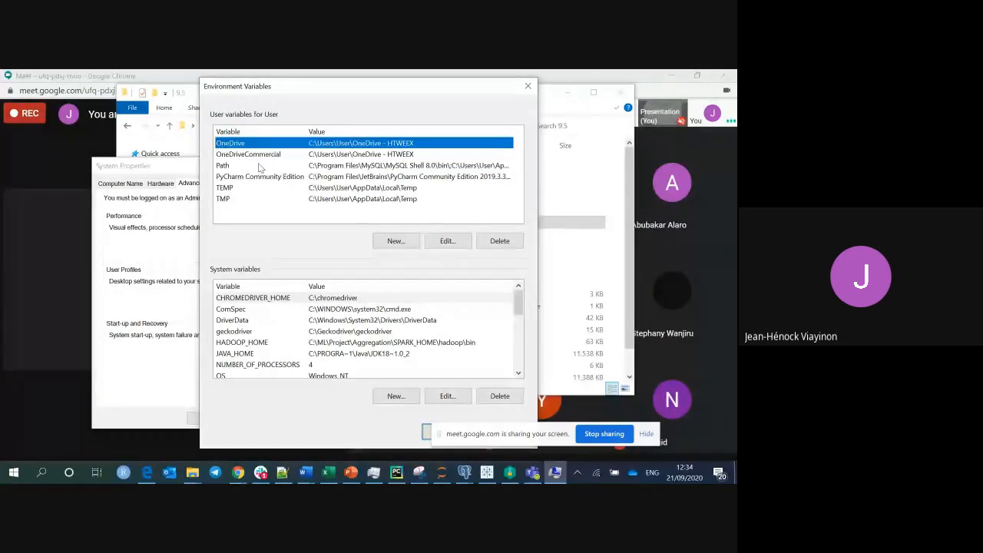
Select the user Path variable and open it for editing.
left_click(229, 168)
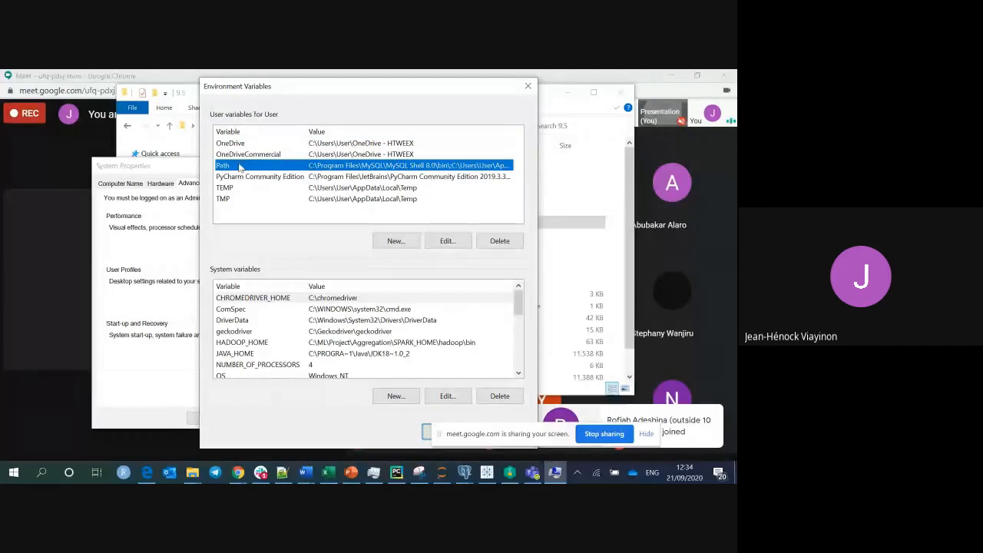
left_click(448, 240)
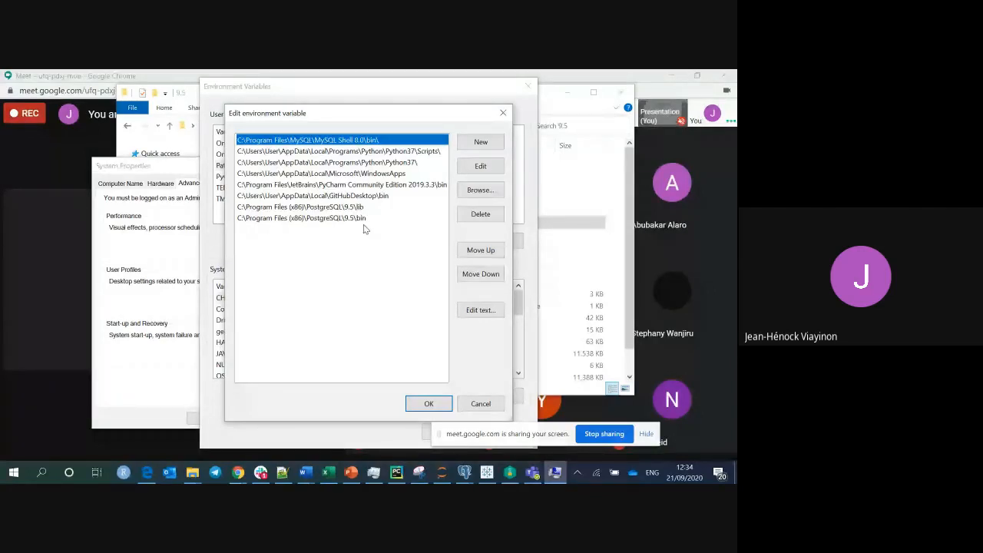
Copy the PostgreSQL 9.5 lib folder path into a new Path entry, then discard the duplicate.
left_click(479, 146)
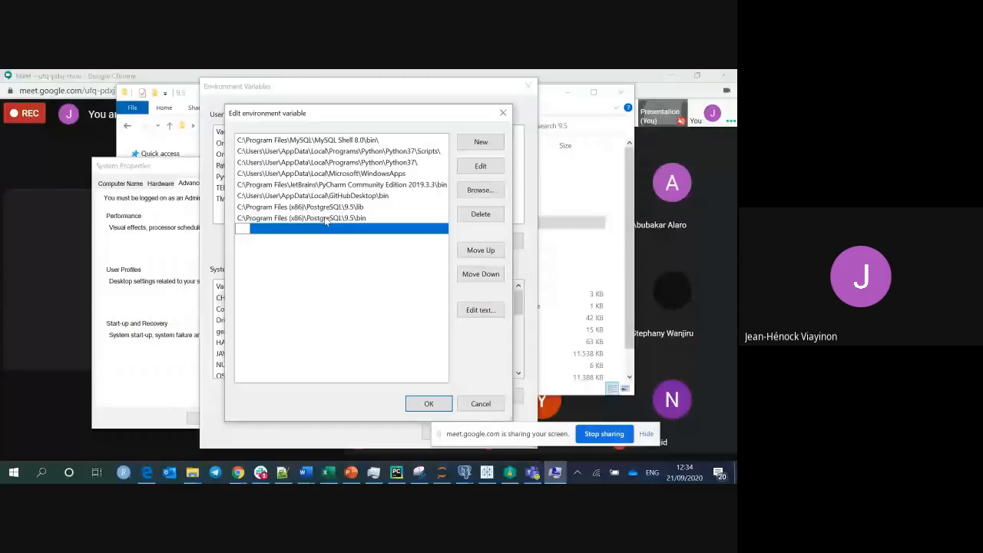
left_click(139, 417)
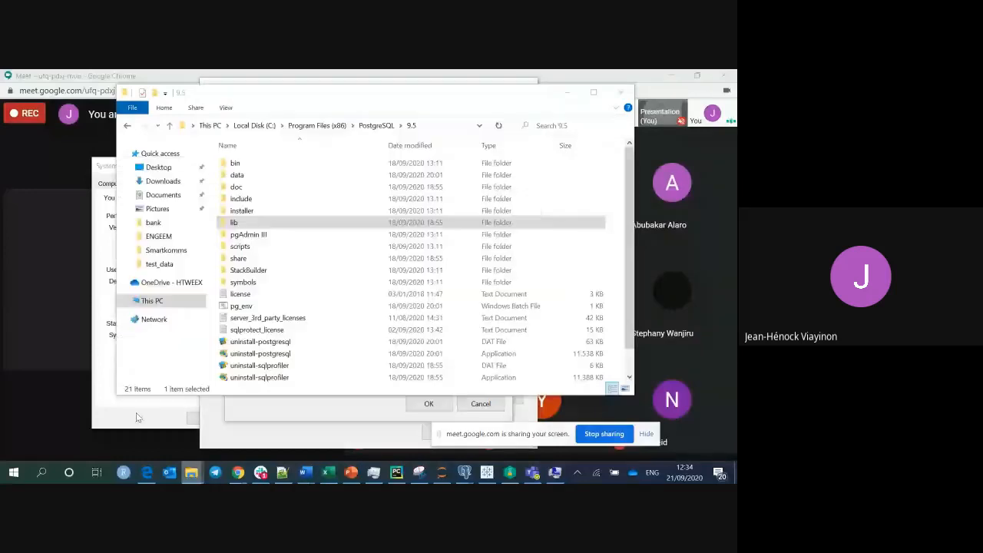
double_click(259, 227)
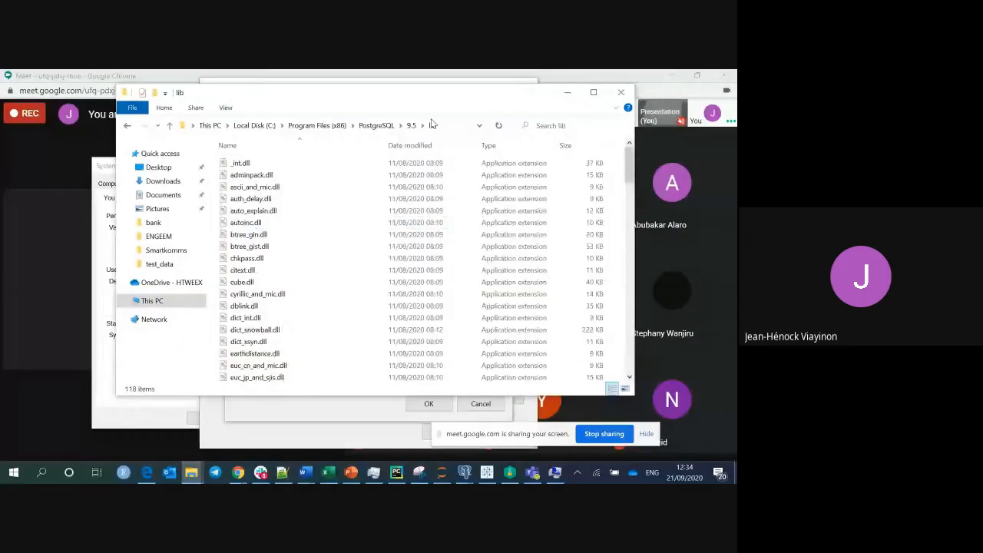
left_click(432, 123)
key("ctrl+c")
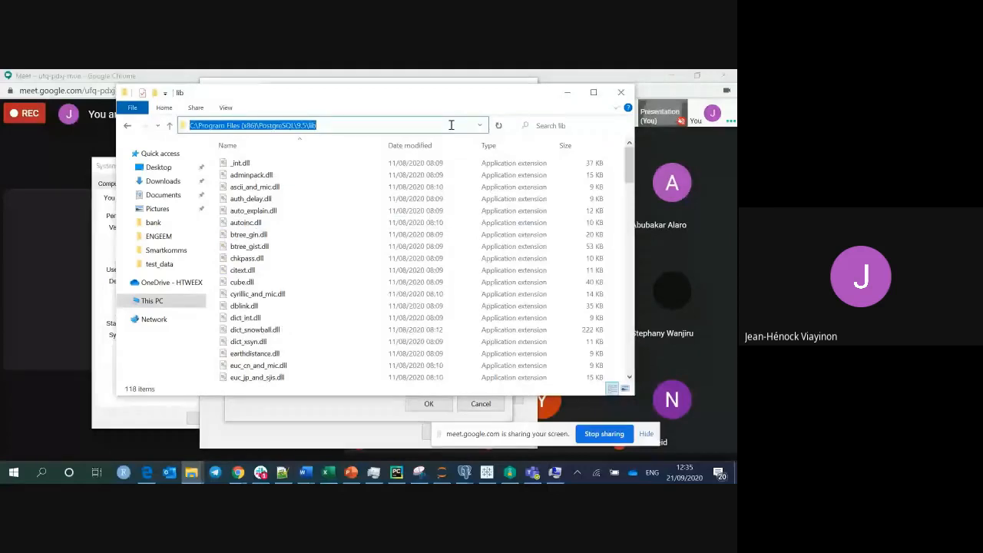
left_click(566, 92)
double_click(297, 229)
key("ctrl+v")
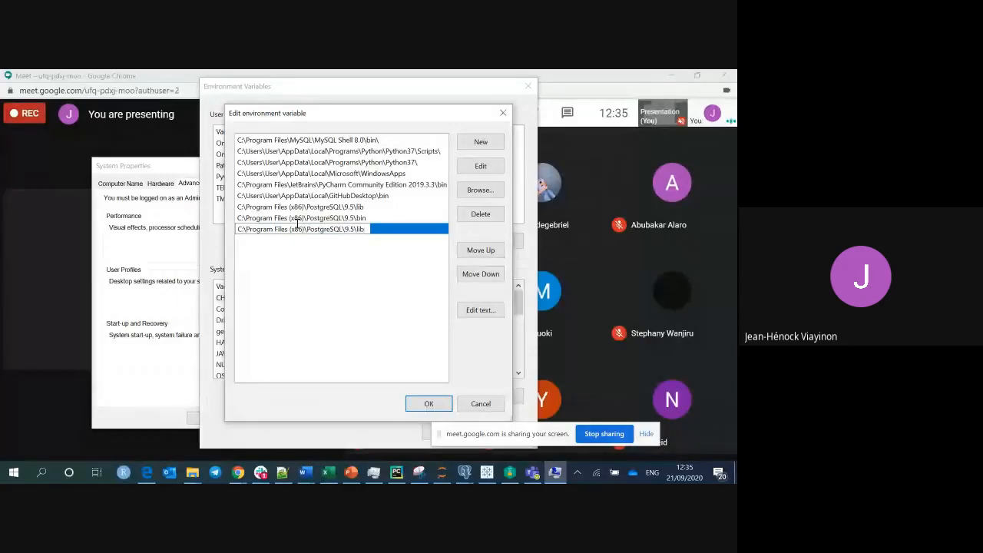
key("BackSpace")
key("BackSpace")
key("BackSpace")
key("BackSpace")
key("BackSpace")
key("BackSpace")
key("BackSpace")
key("BackSpace")
key("BackSpace")
key("BackSpace")
key("BackSpace")
key("BackSpace")
key("BackSpace")
key("BackSpace")
key("BackSpace")
key("BackSpace")
key("BackSpace")
key("BackSpace")
key("BackSpace")
key("BackSpace")
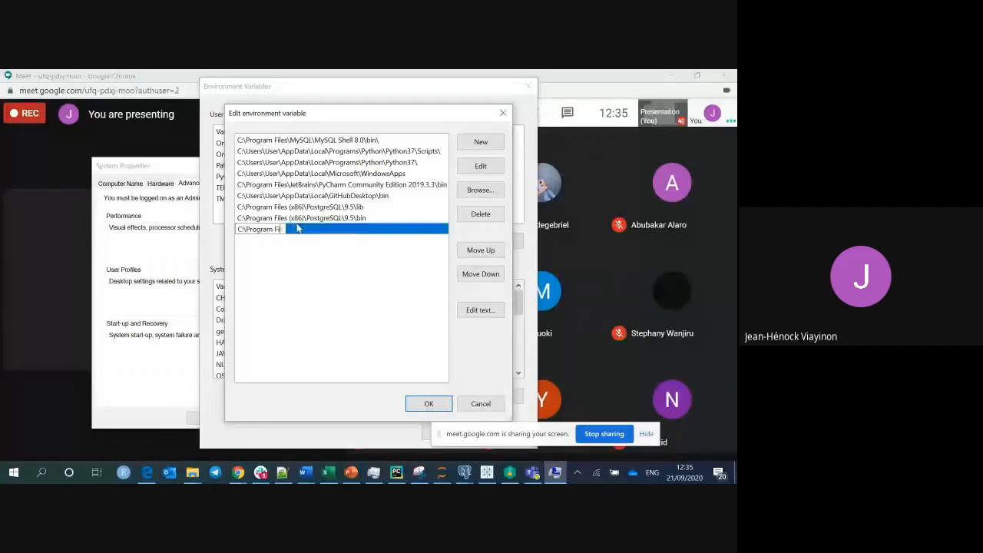
left_click(302, 239)
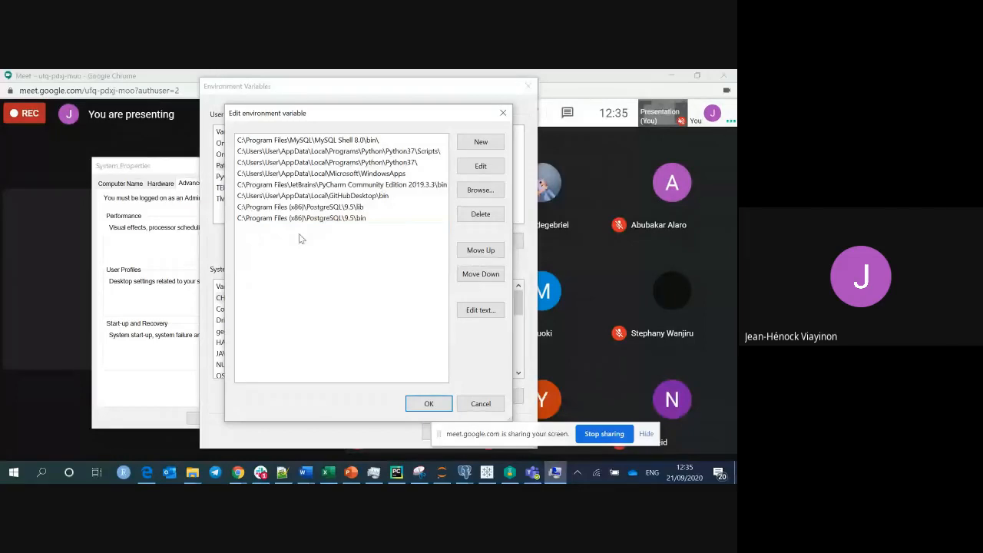
Highlight the existing C:\Program Files (x86)\PostgreSQL\9.5\lib and bin Path entries.
left_click(342, 207)
left_click(349, 219)
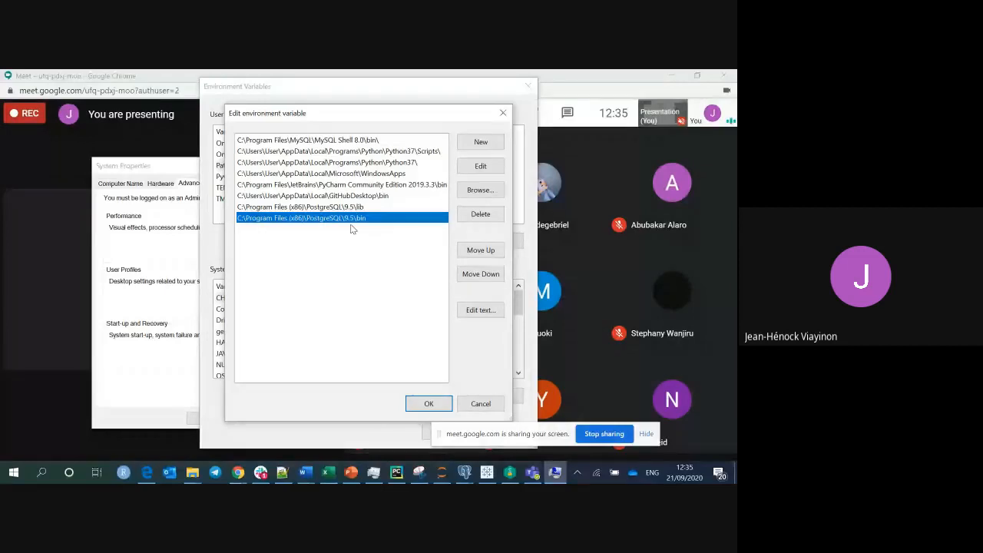
left_click(360, 209)
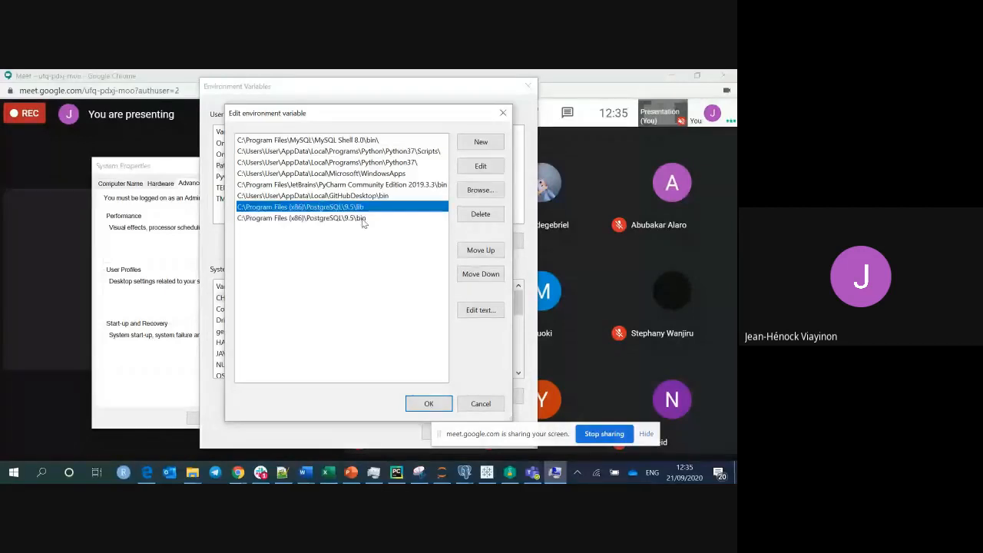
left_click(363, 219)
left_click(365, 209)
left_click(369, 218)
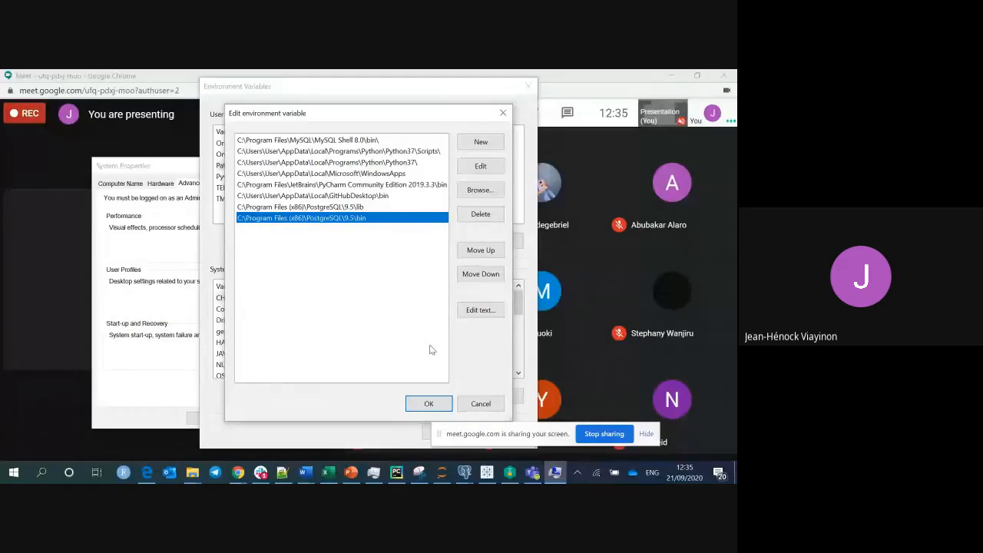
Confirm the Path edit and save the environment variable changes.
left_click(428, 404)
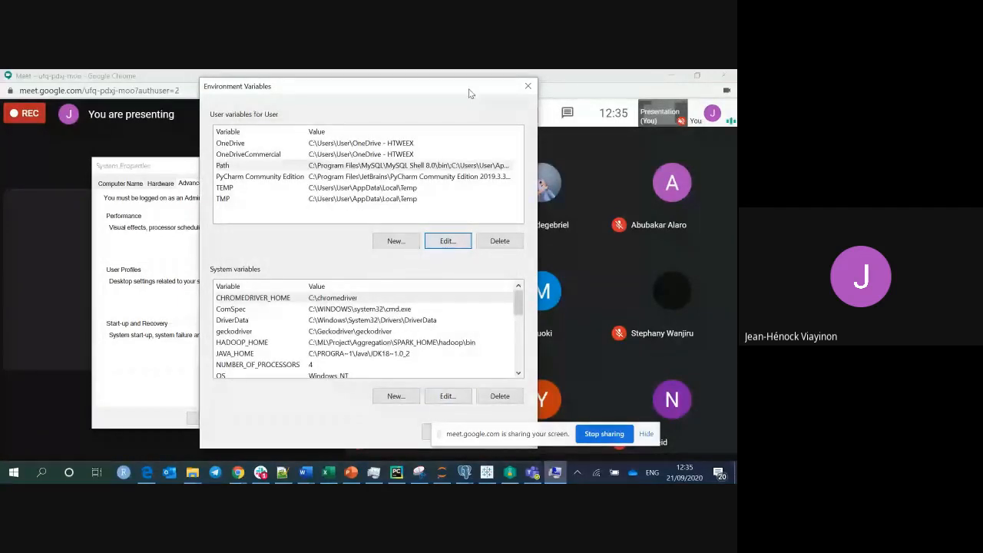
left_click_drag(471, 93, 437, 87)
left_click(407, 424)
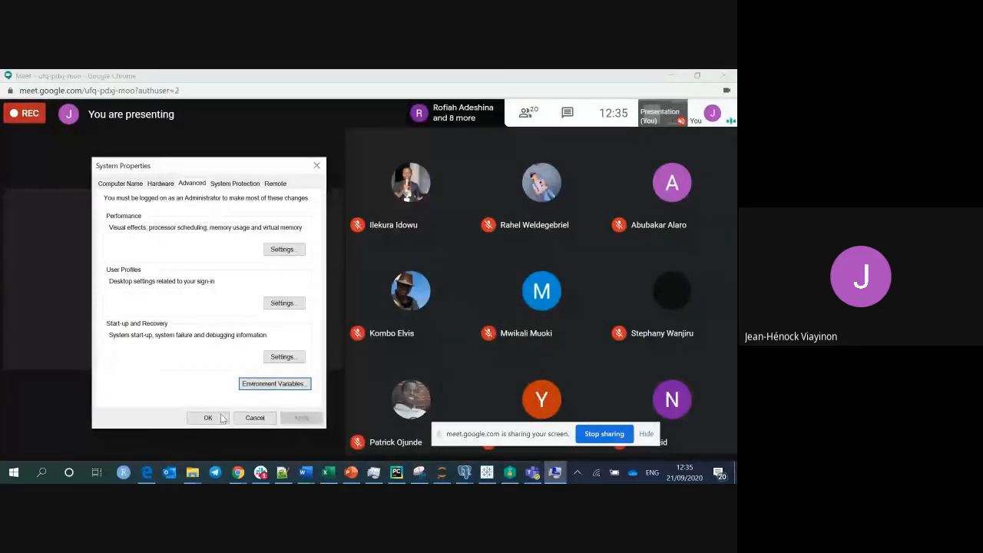
Close System Properties, launch Command Prompt via a 'cm' search, then bring up the Notepad++ notes.
left_click(217, 418)
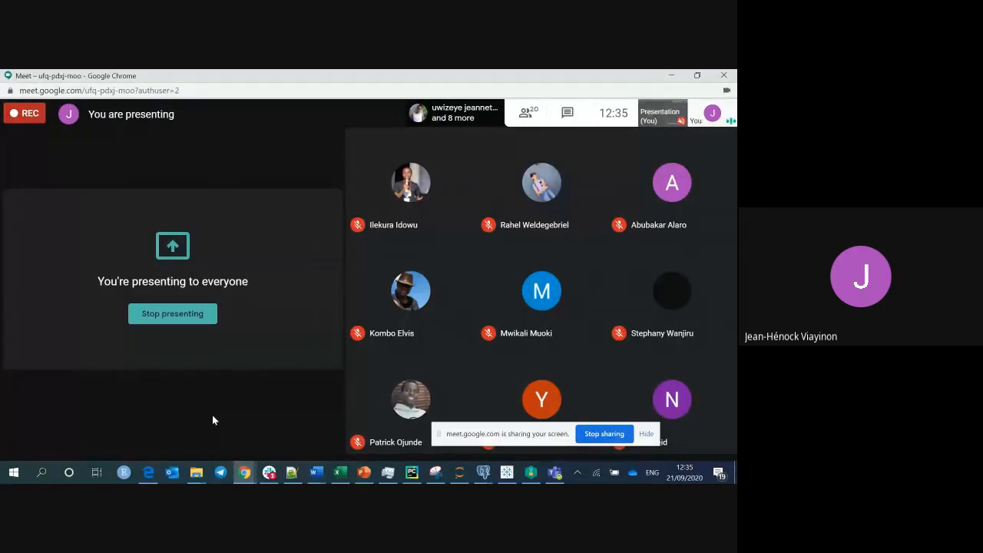
left_click(41, 473)
type("cm")
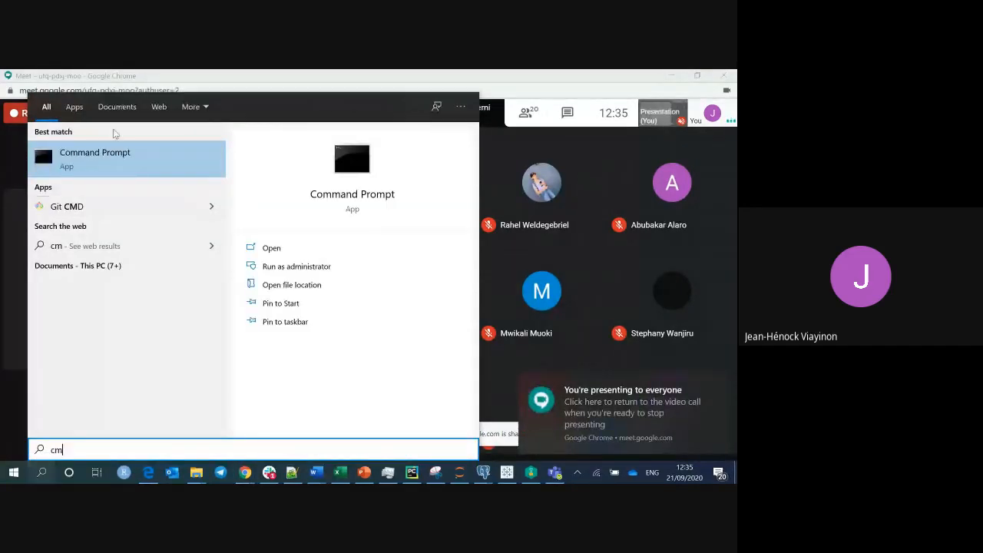
left_click(107, 157)
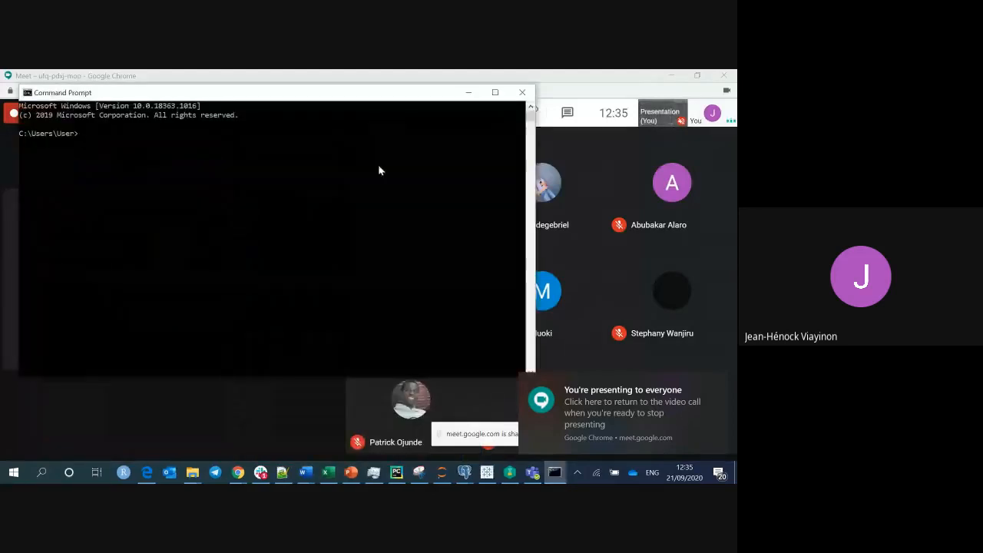
left_click(717, 384)
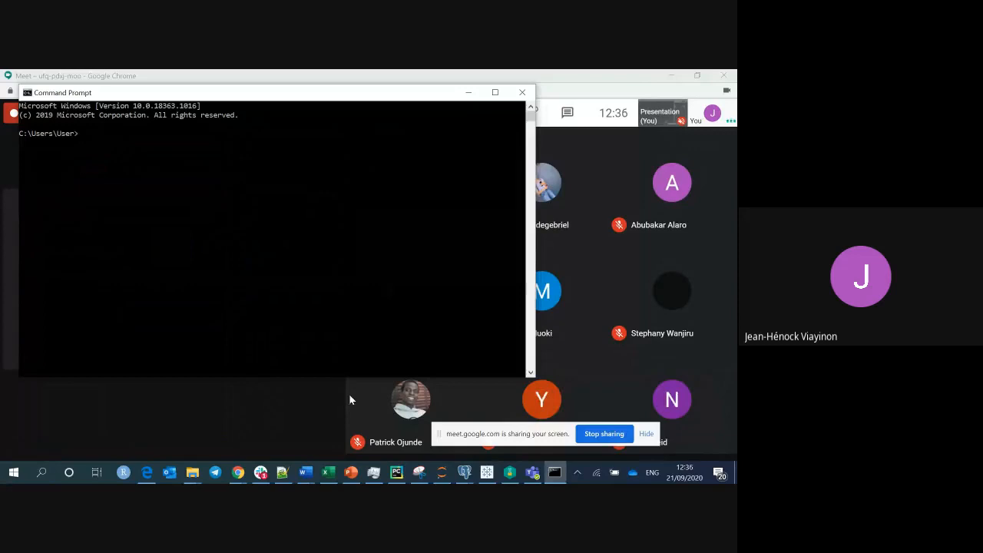
left_click(281, 473)
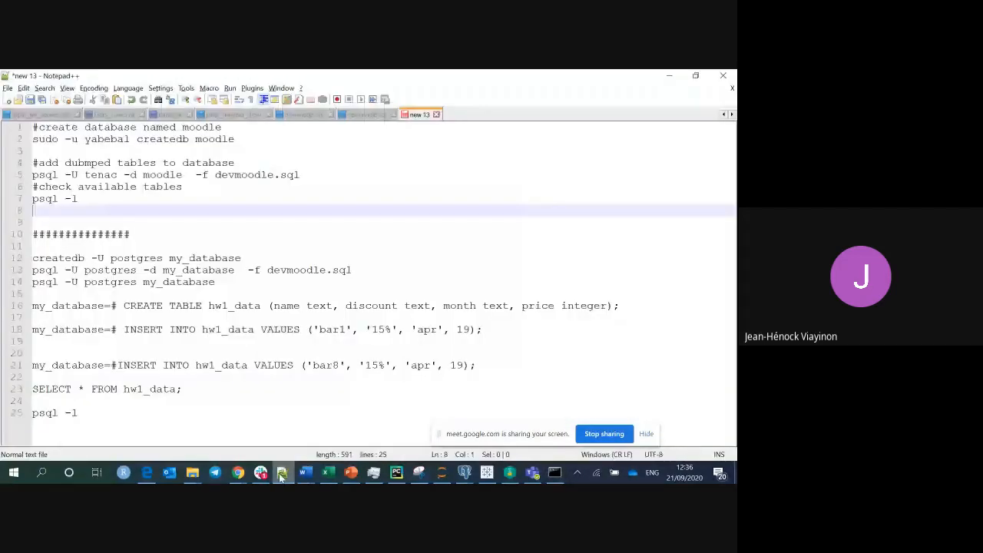
Copy the full 'createdb -U postgres my_database' line 12 command from the notes and minimize Notepad++.
left_click(213, 222)
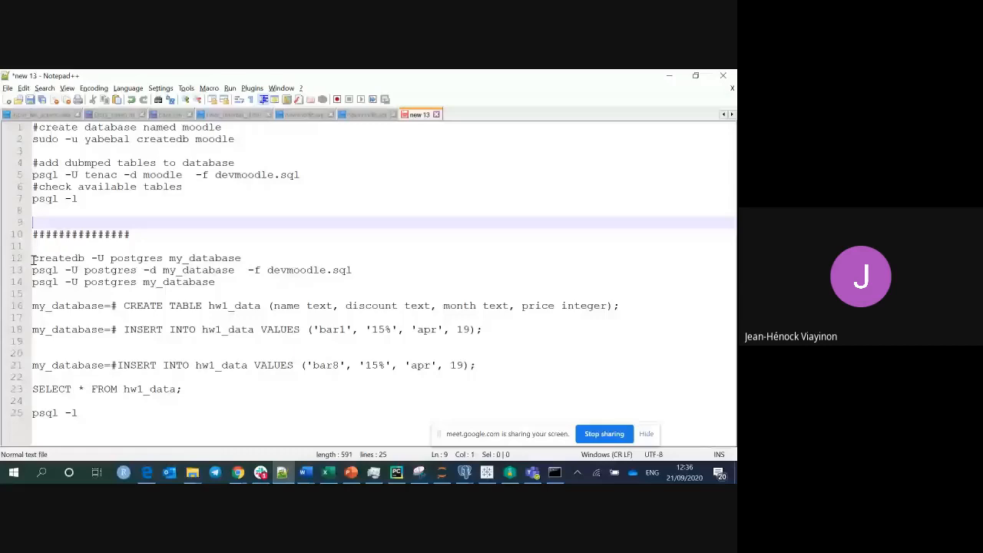
left_click_drag(33, 258, 256, 259)
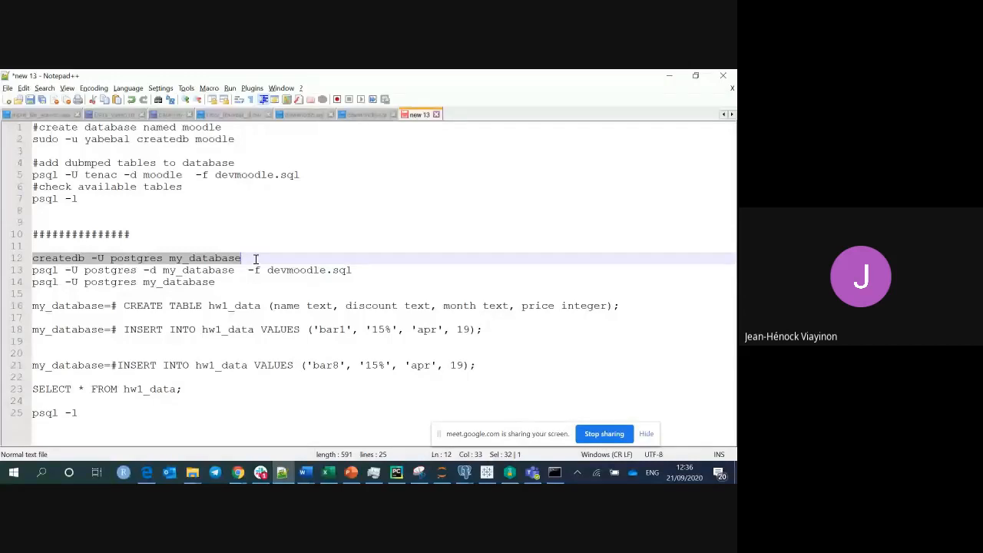
left_click(41, 141)
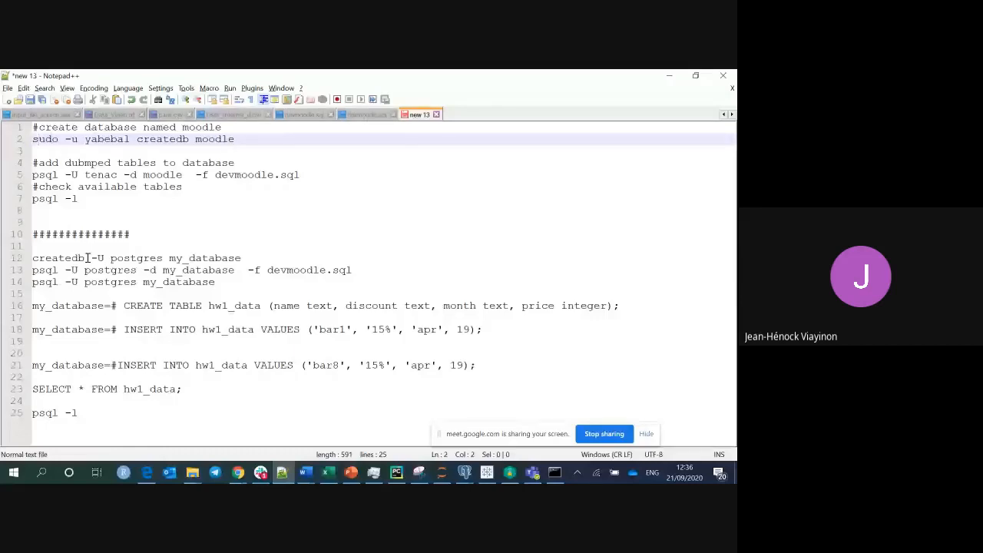
left_click_drag(85, 258, 23, 263)
left_click(257, 263)
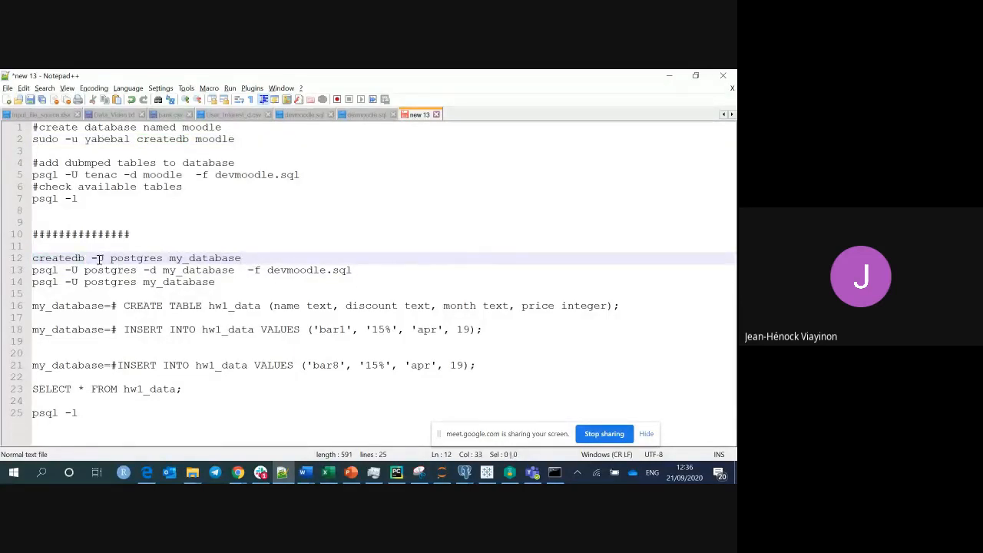
left_click_drag(249, 258, 27, 264)
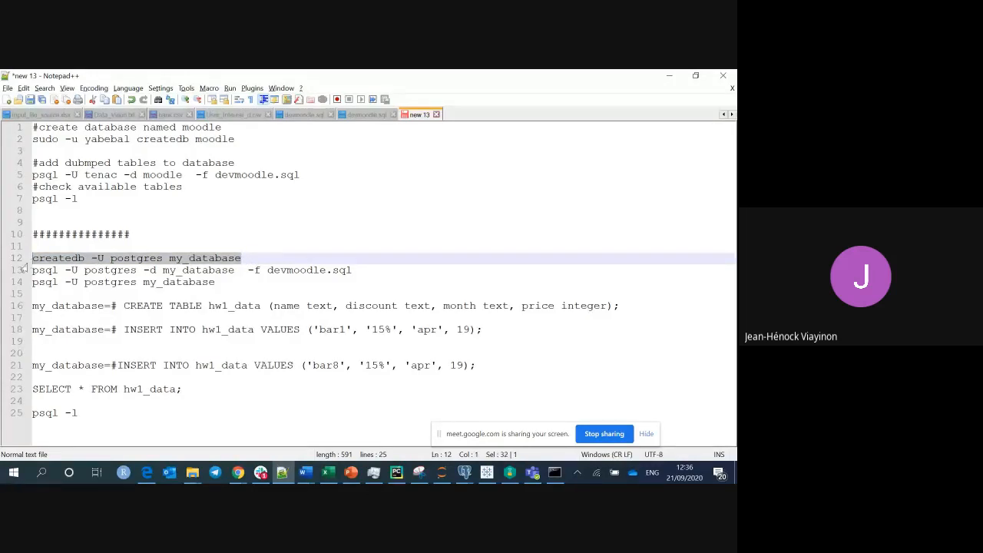
left_click(95, 262)
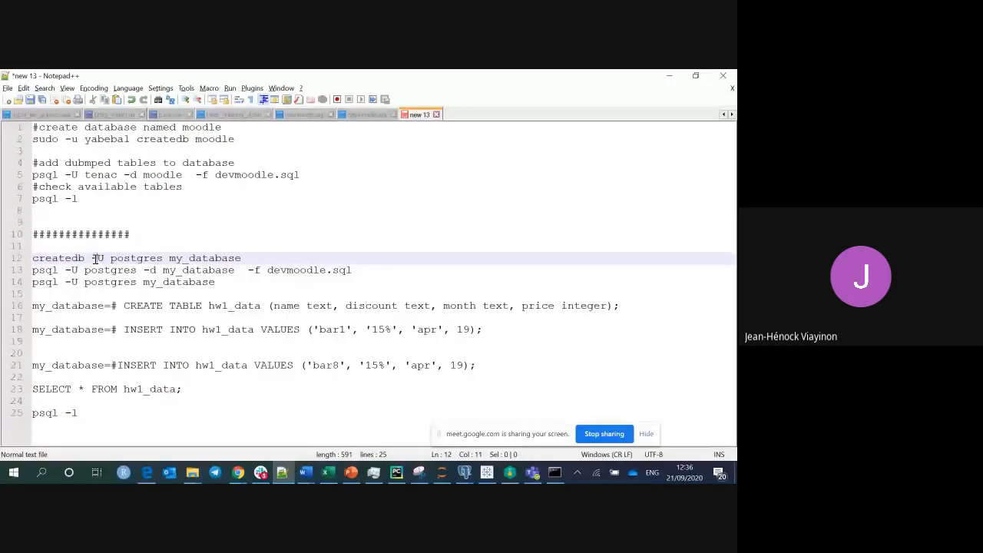
left_click_drag(111, 259, 164, 258)
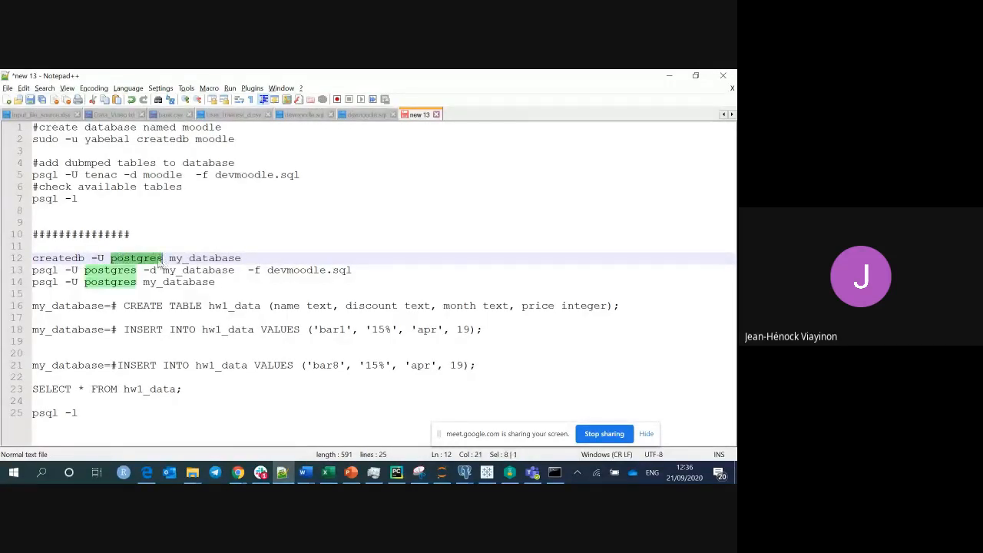
left_click(156, 259)
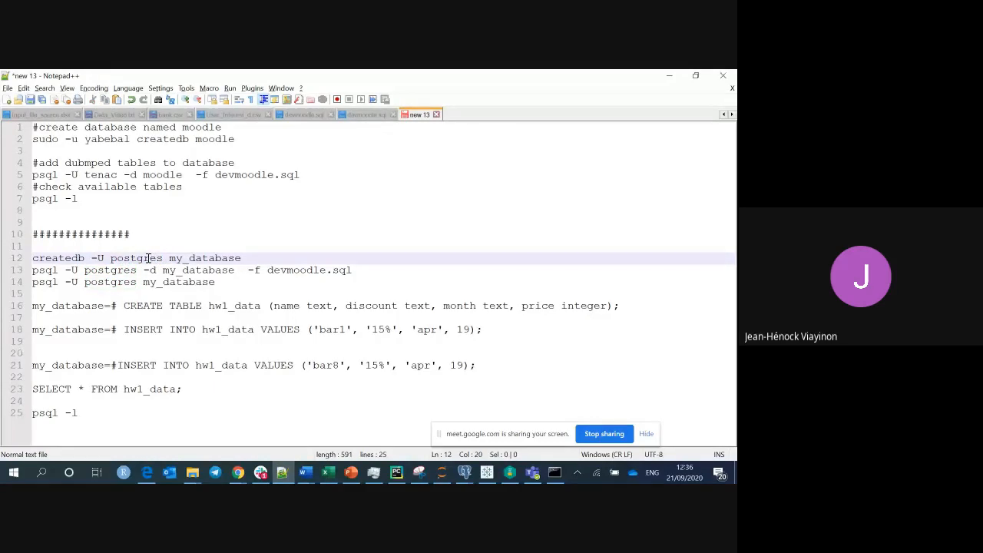
double_click(198, 259)
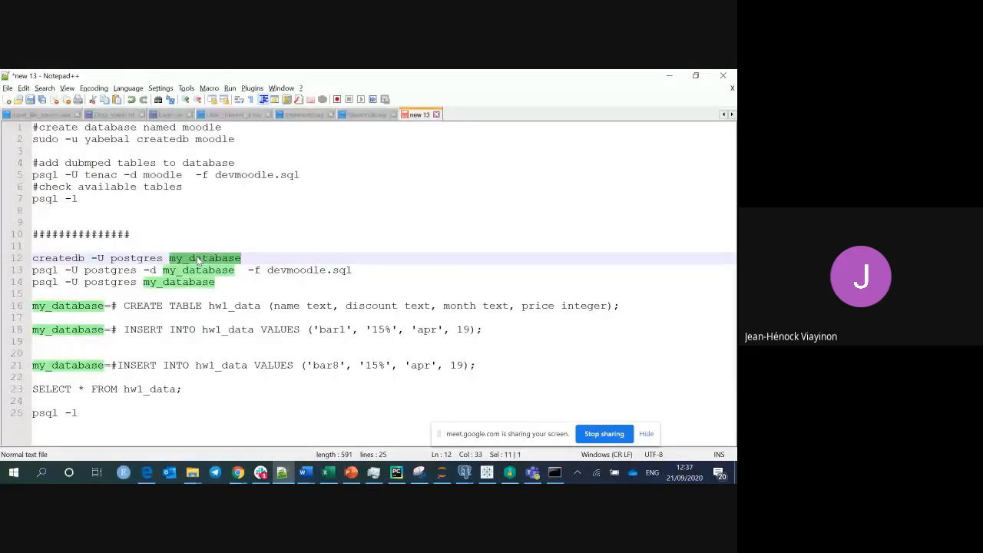
left_click(137, 259)
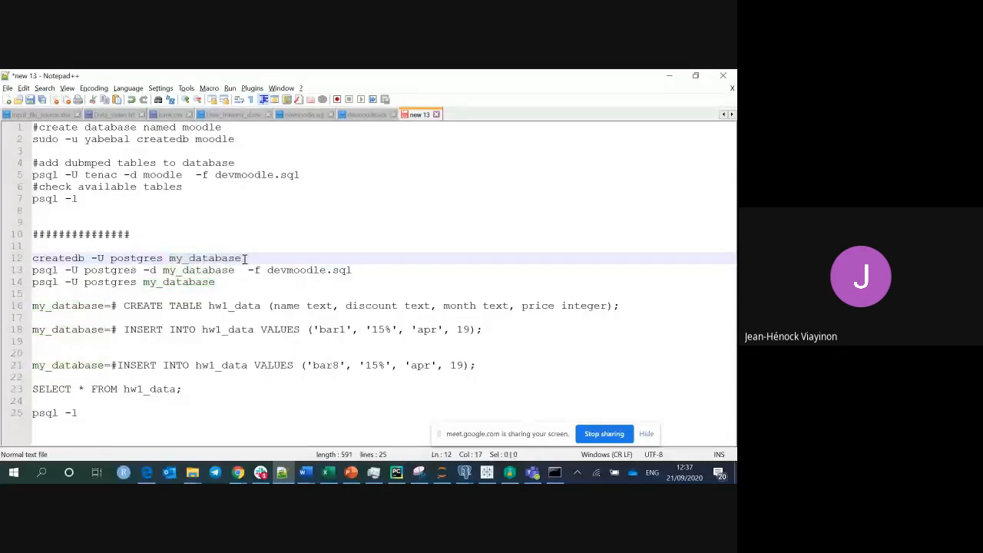
left_click_drag(244, 258, 32, 258)
key("ctrl+c")
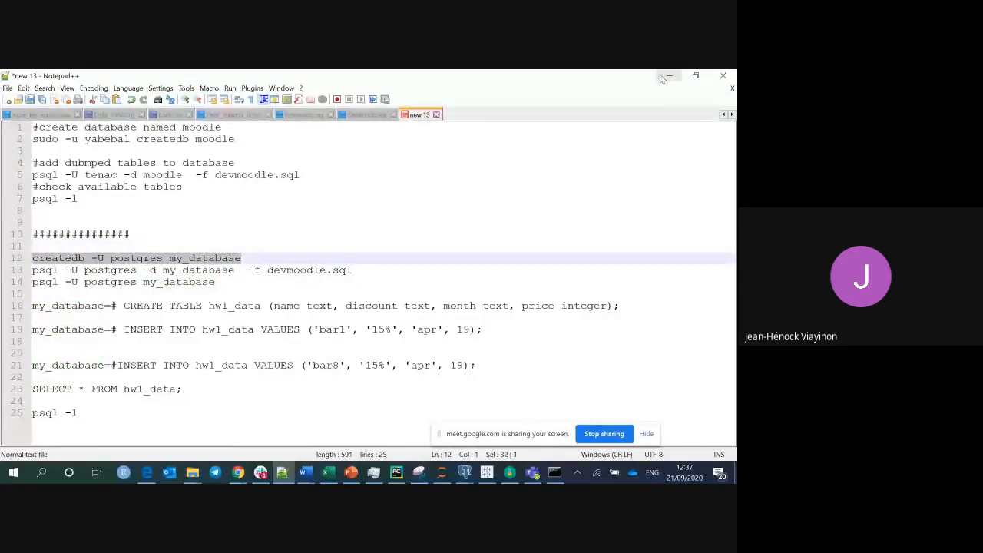
left_click(666, 77)
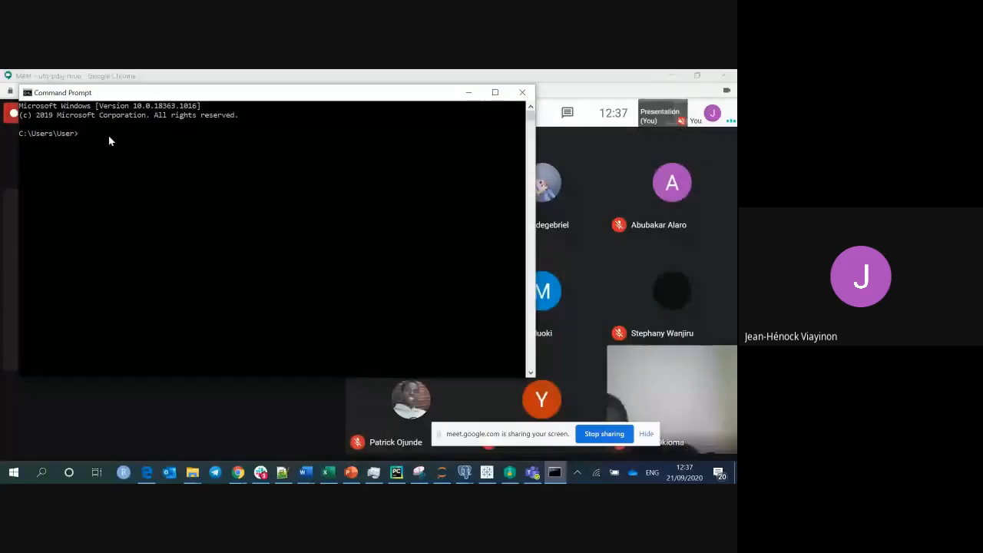
Run 'createdb -U postgres 10academy' and enter the postgres user's password.
key("ctrl+v")
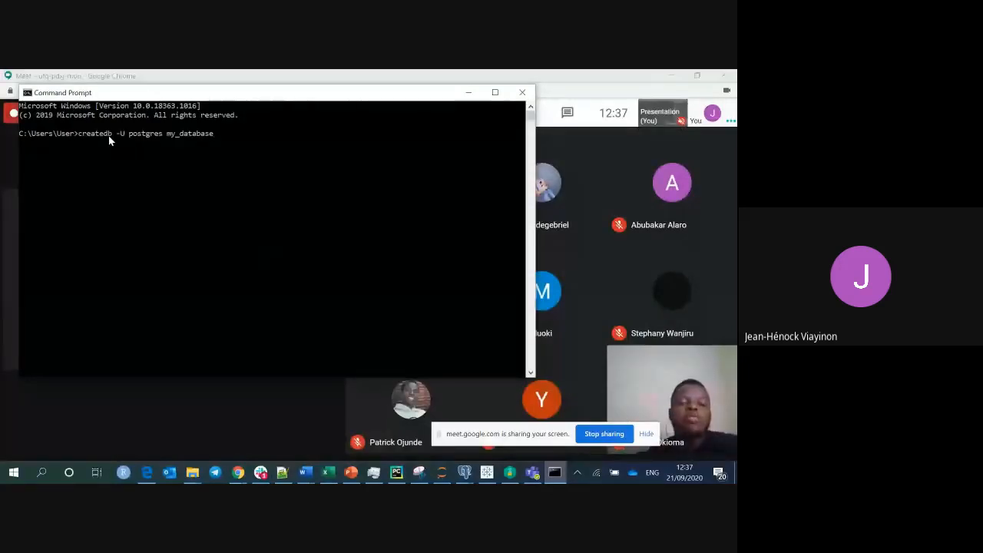
key("BackSpace")
key("BackSpace")
key("BackSpace")
key("BackSpace")
key("BackSpace")
key("BackSpace")
key("BackSpace")
key("BackSpace")
key("BackSpace")
key("BackSpace")
key("BackSpace")
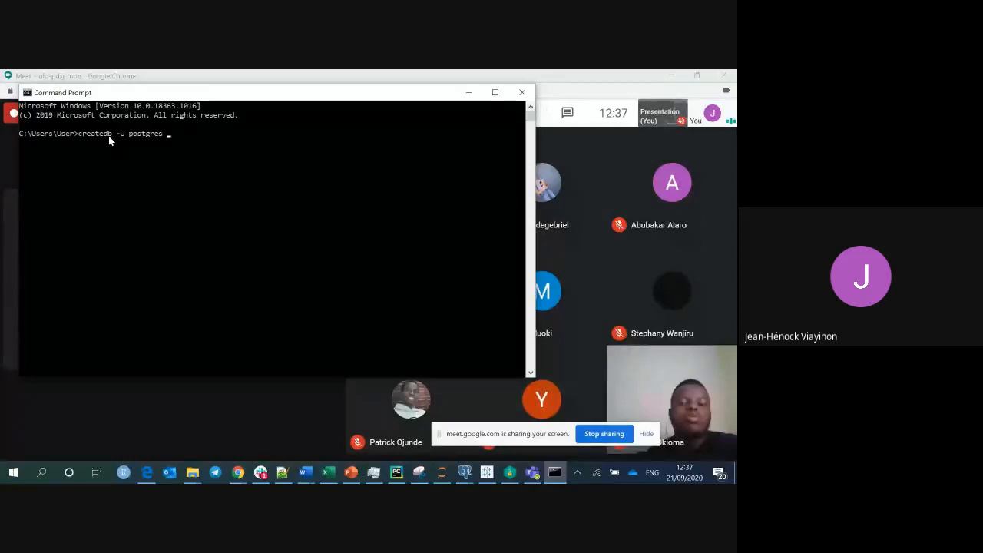
type("10academy")
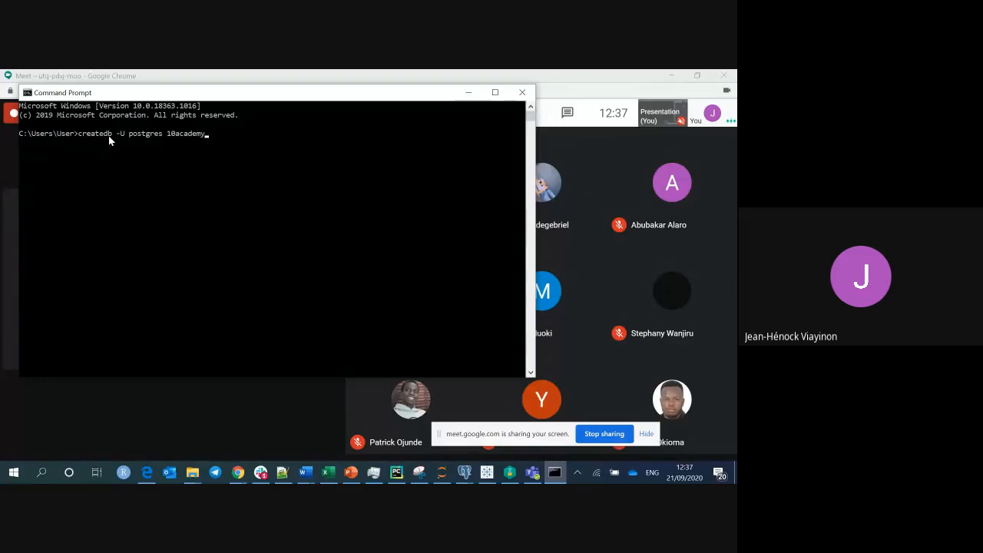
key("Return")
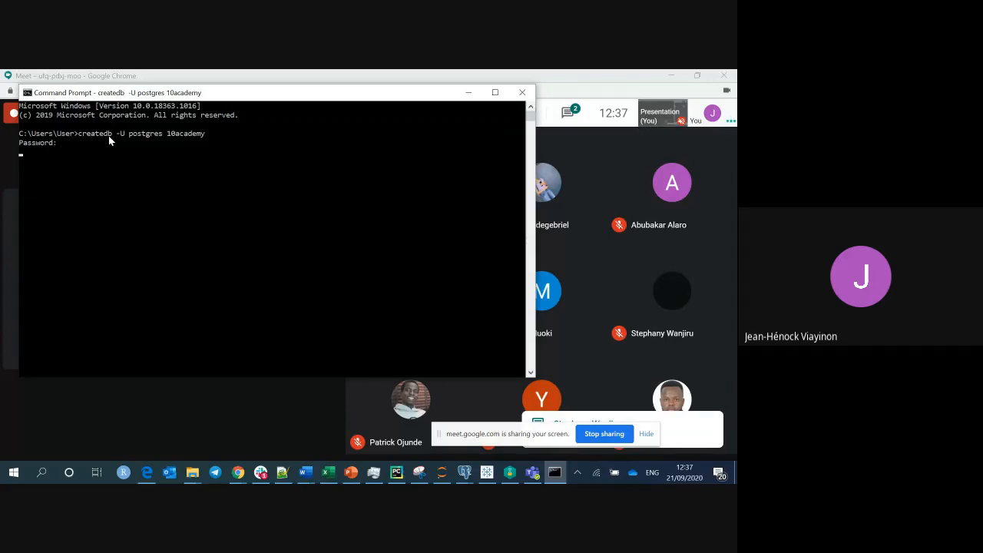
key("Return")
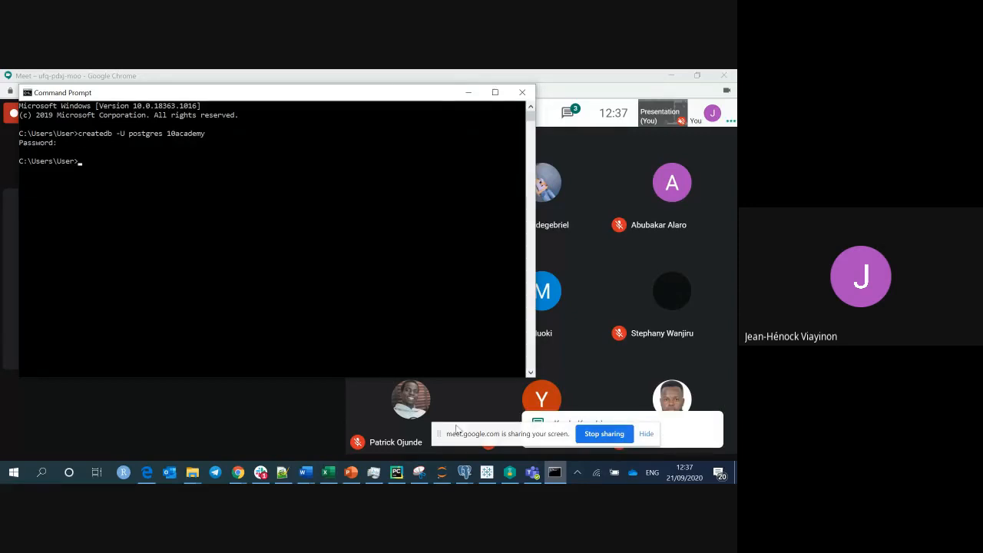
In pgAdmin III, refresh the PostgreSQL 9.5 server's database list.
left_click(464, 473)
left_click(271, 426)
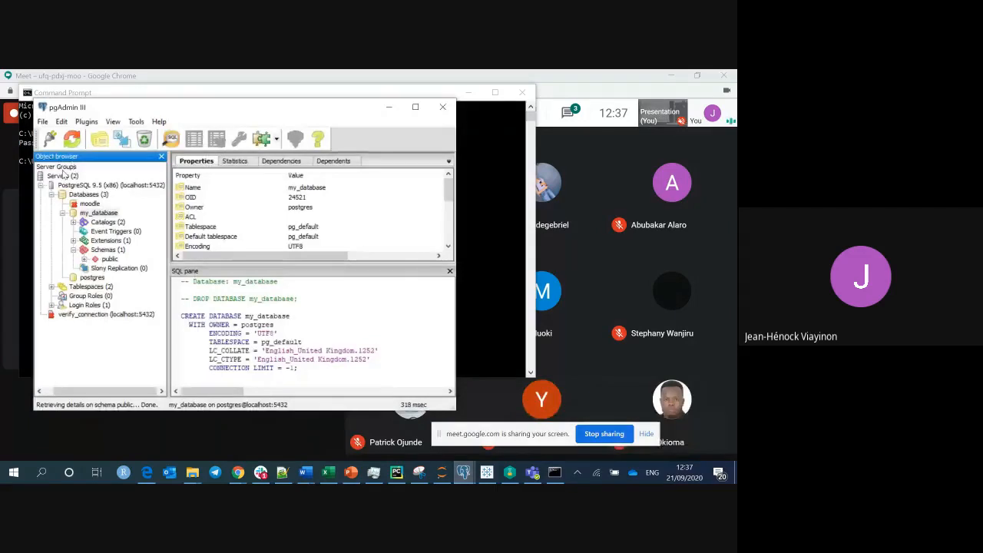
left_click(85, 186)
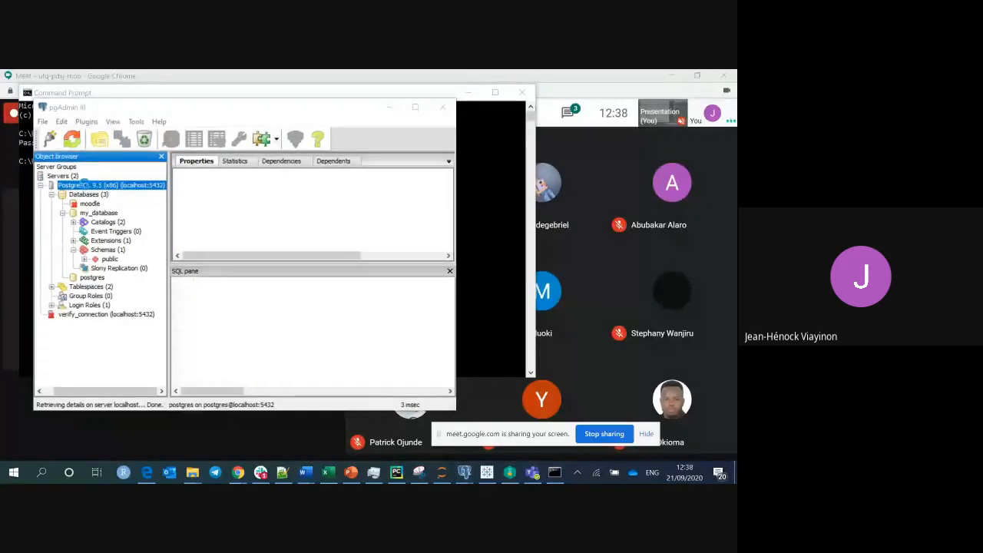
right_click(161, 184)
left_click(185, 190)
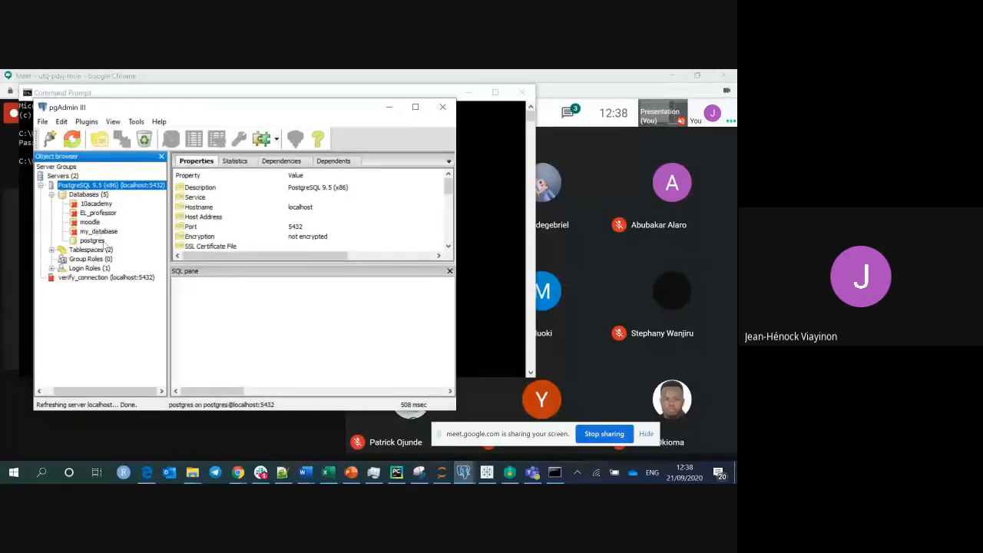
Expand 10academy down to its public schema's object types, then collapse it.
left_click(85, 205)
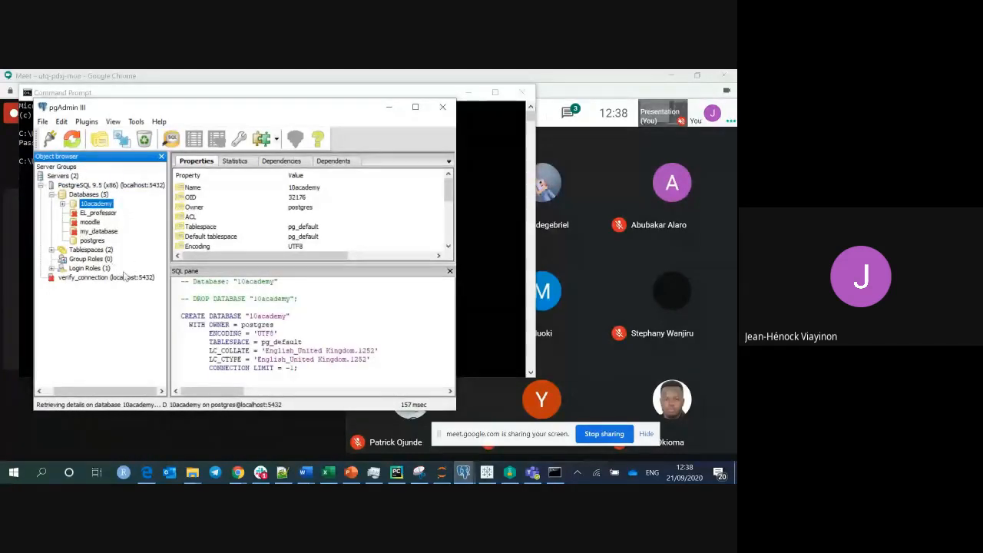
left_click(63, 204)
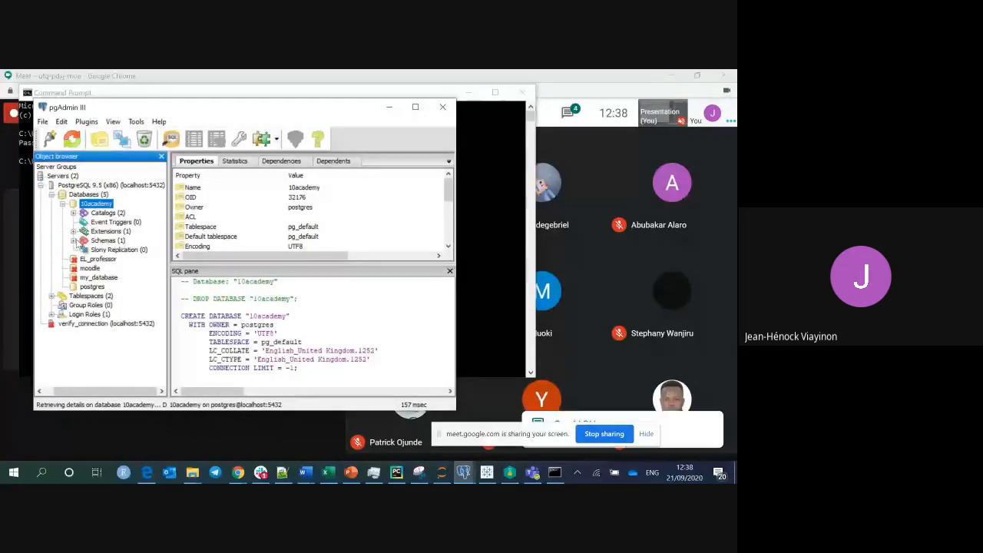
left_click(73, 240)
left_click(85, 251)
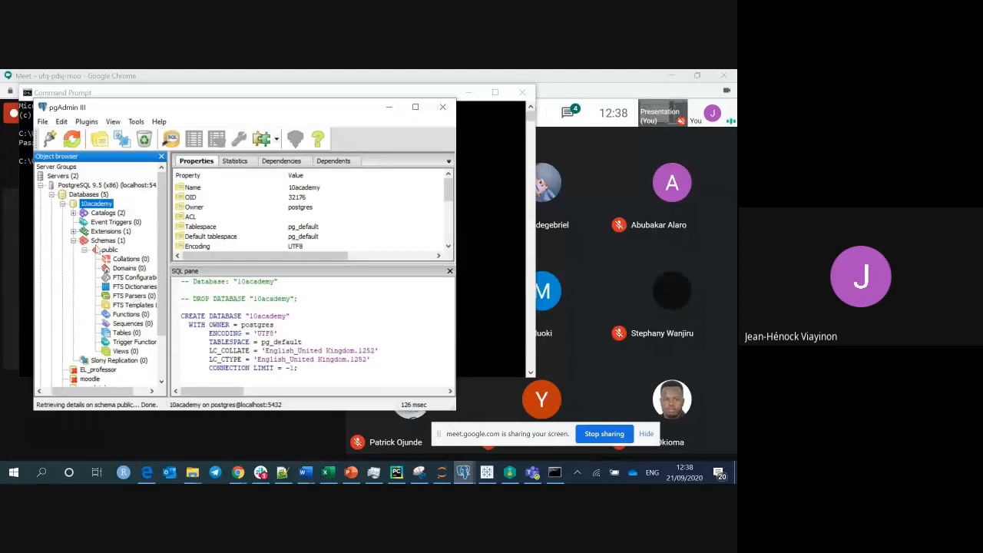
left_click(63, 204)
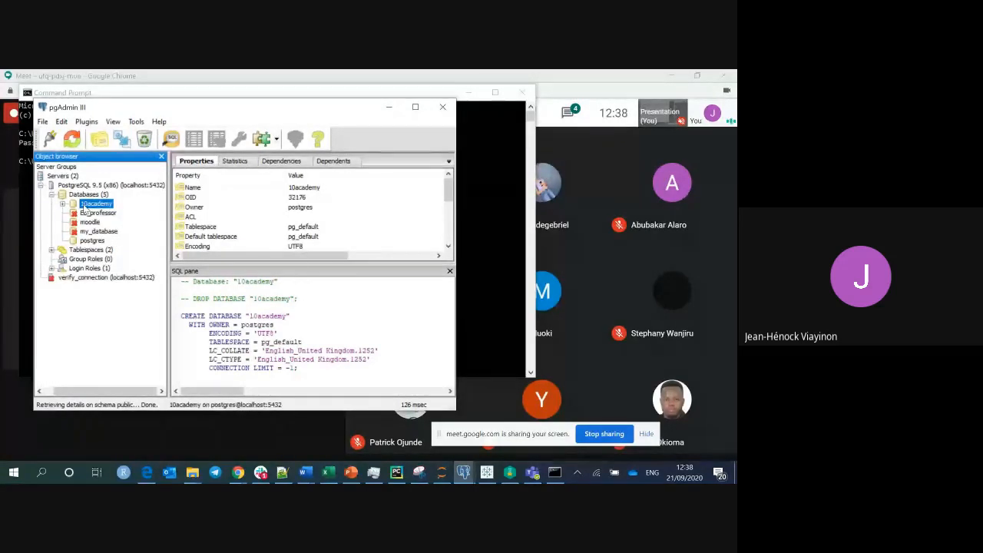
Minimize the moodle query window and the main pgAdmin window.
mouse_move(355, 448)
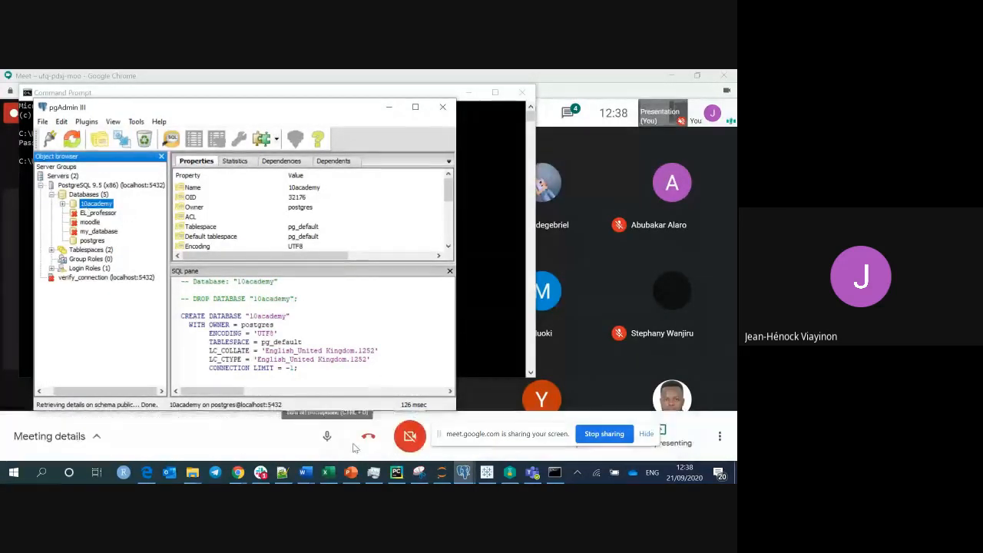
mouse_move(461, 477)
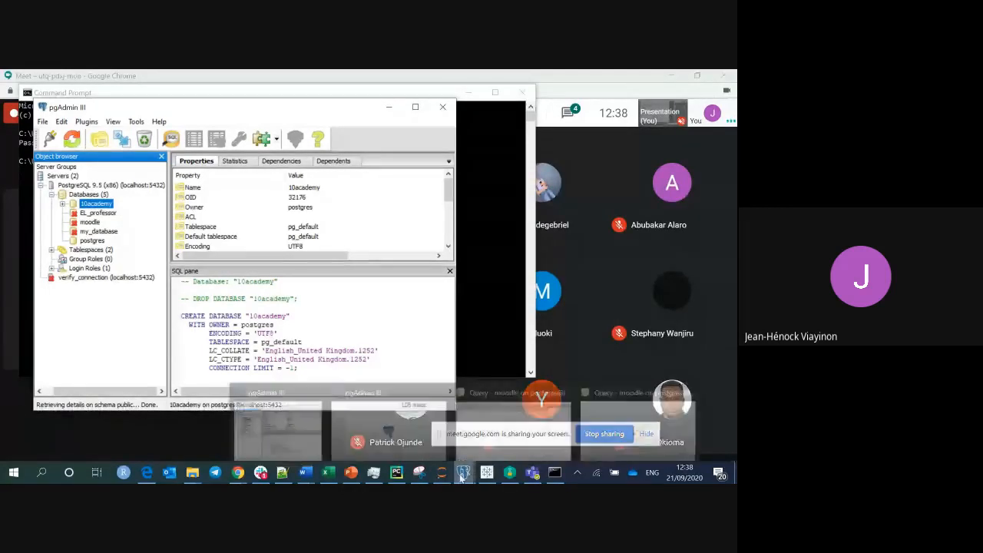
left_click(504, 418)
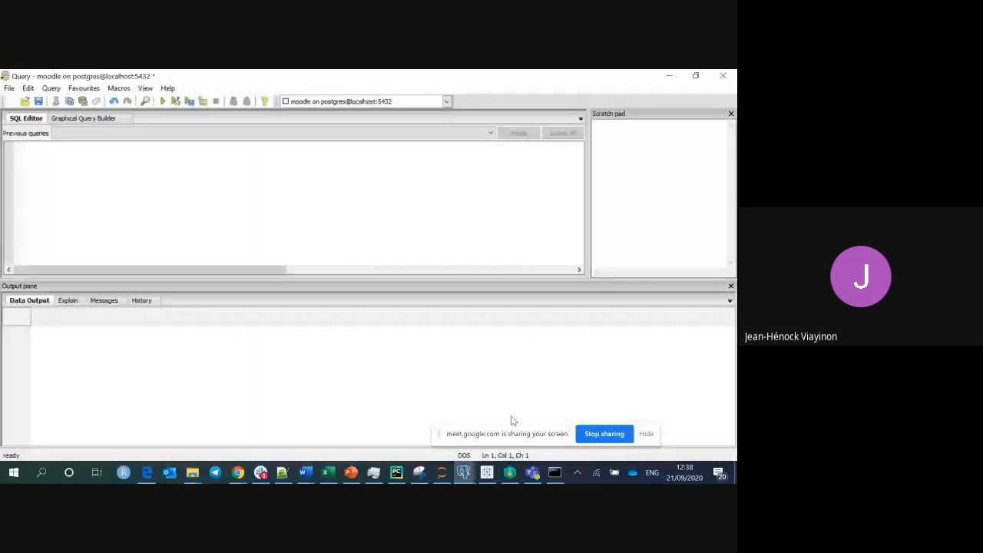
left_click(673, 75)
left_click(391, 103)
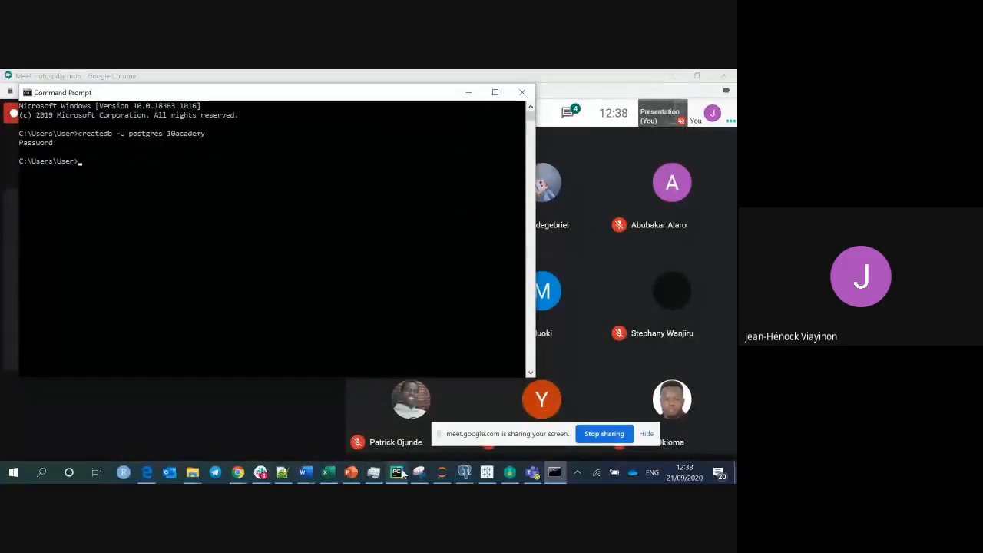
Copy 'psql -U postgres -d my_database -f devmoodle.sql' from line 13 of the notes.
left_click(283, 474)
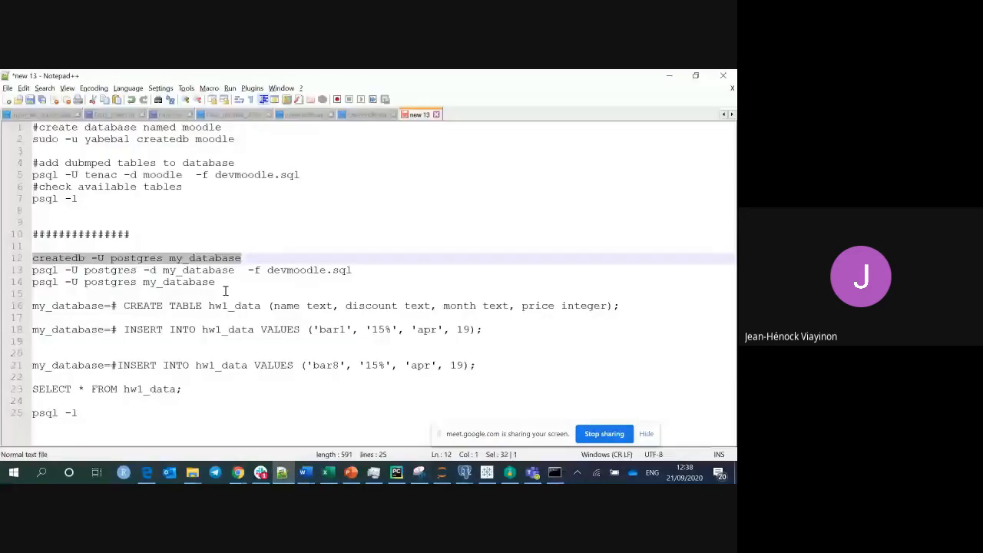
left_click(222, 286)
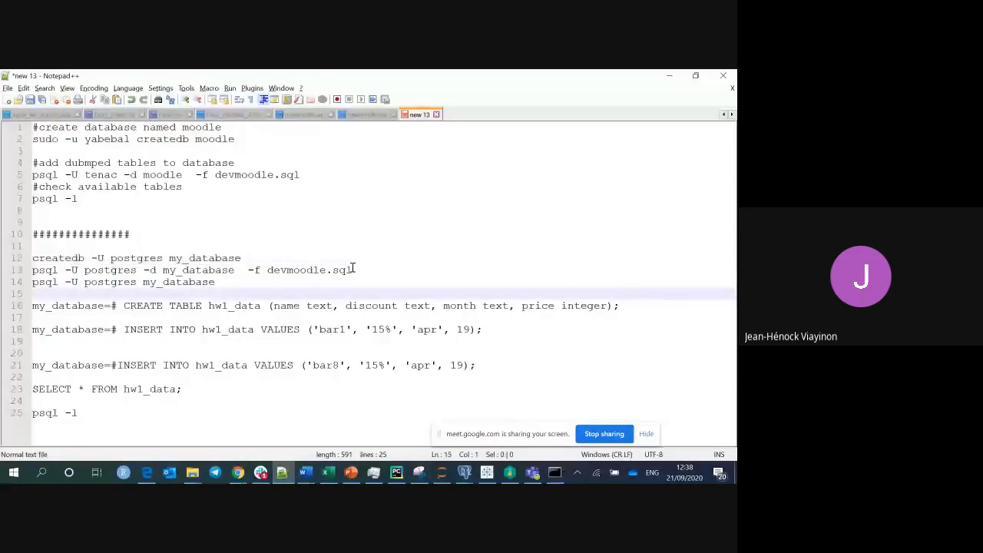
left_click_drag(364, 269, 9, 273)
key("ctrl+c")
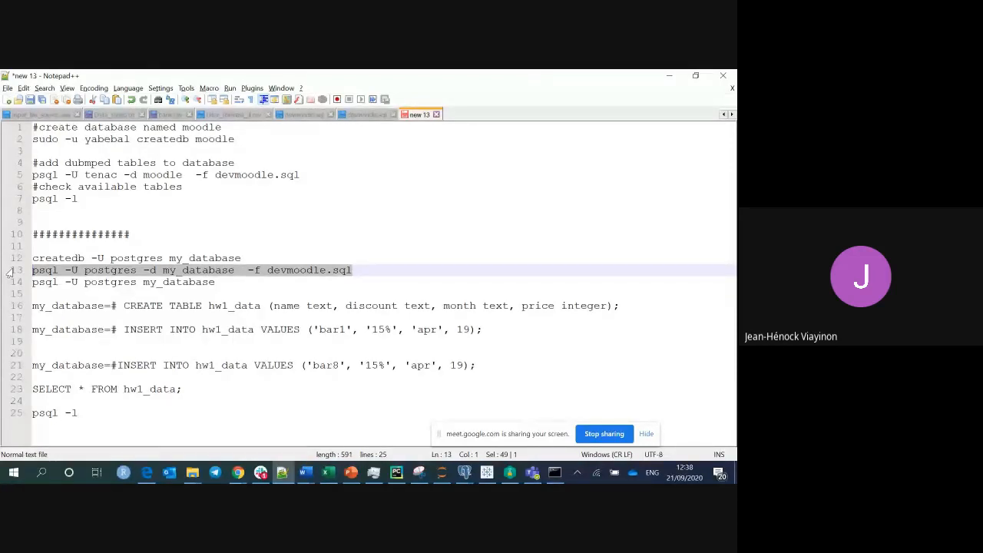
mouse_move(191, 475)
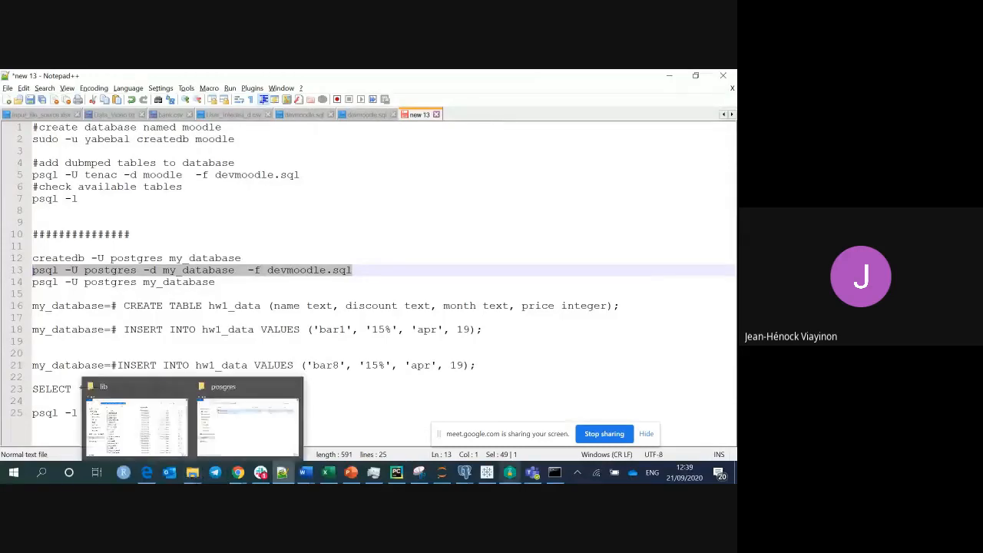
left_click(555, 473)
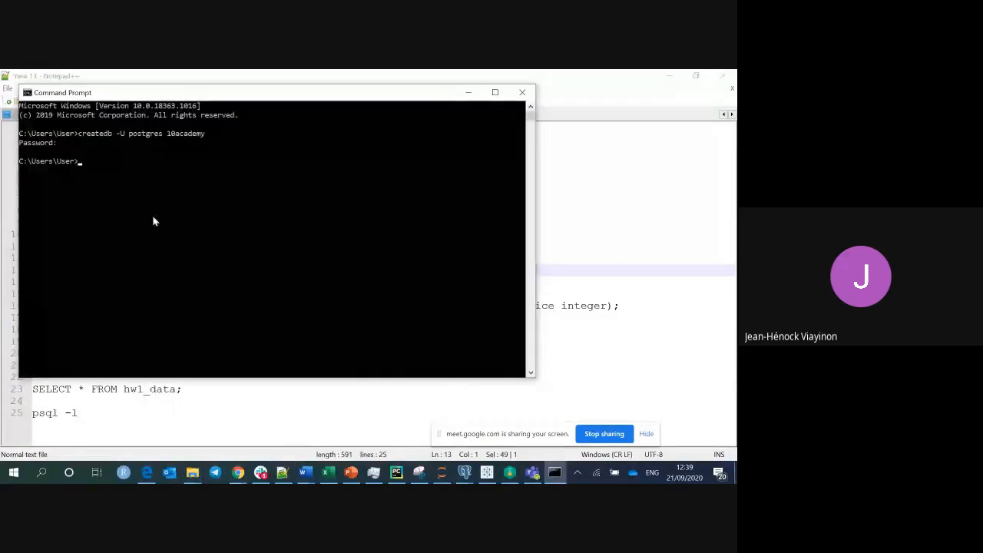
Paste the psql command and change its database from my_database to 10academy.
right_click(153, 218)
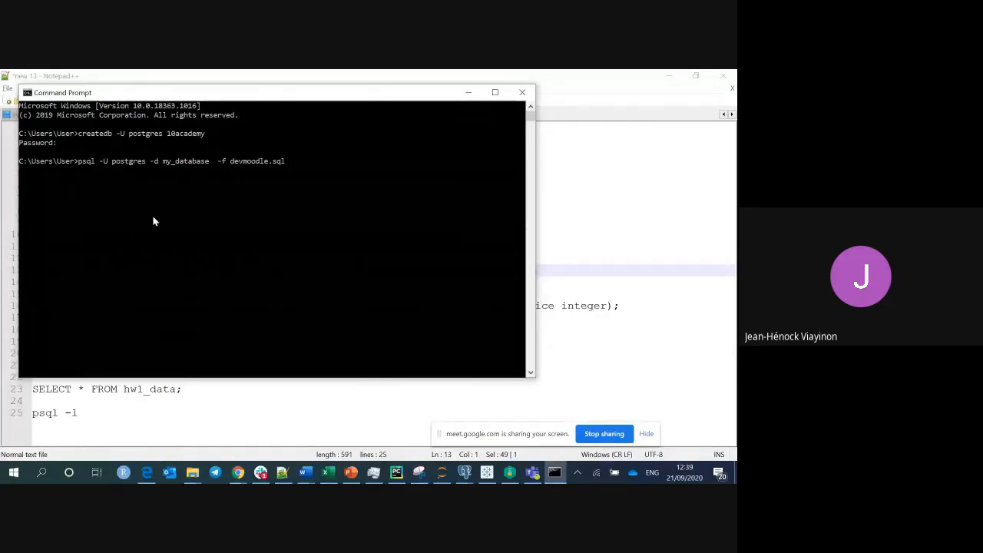
key("BackSpace")
key("BackSpace")
key("BackSpace")
key("BackSpace")
key("BackSpace")
key("BackSpace")
key("BackSpace")
key("BackSpace")
key("BackSpace")
key("BackSpace")
key("BackSpace")
key("BackSpace")
key("BackSpace")
key("BackSpace")
key("BackSpace")
key("BackSpace")
key("BackSpace")
key("BackSpace")
key("BackSpace")
key("BackSpace")
key("BackSpace")
key("BackSpace")
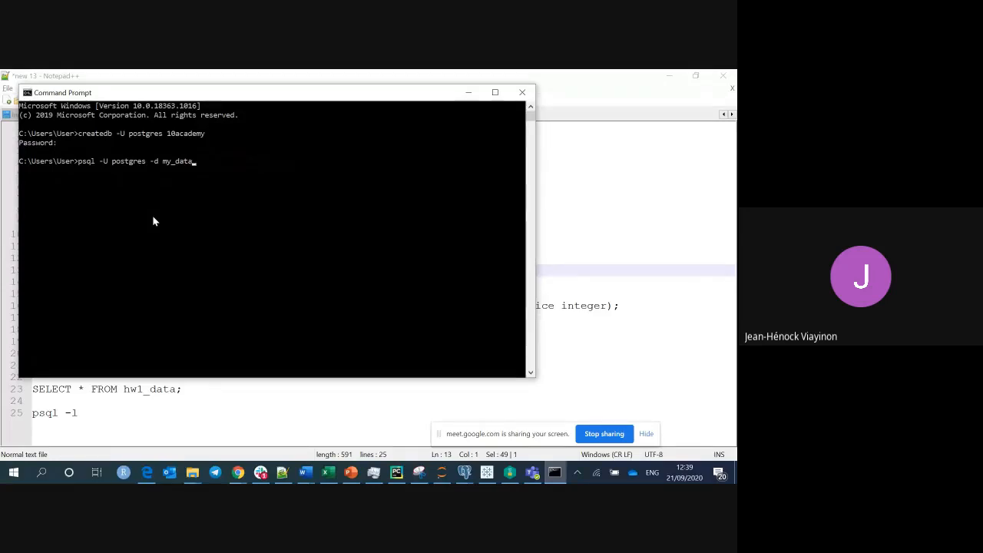
key("BackSpace")
key("BackSpace")
key("BackSpace")
key("BackSpace")
key("BackSpace")
key("BackSpace")
key("BackSpace")
key("BackSpace")
key("BackSpace")
key("BackSpace")
key("BackSpace")
key("BackSpace")
key("BackSpace")
key("BackSpace")
key("BackSpace")
key("BackSpace")
key("BackSpace")
key("BackSpace")
key("BackSpace")
key("BackSpace")
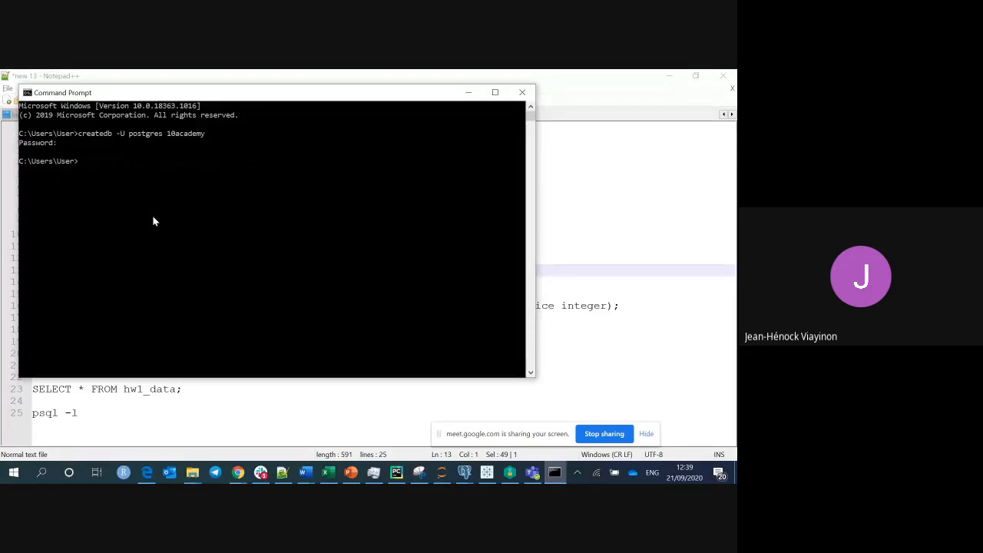
key("ctrl+v")
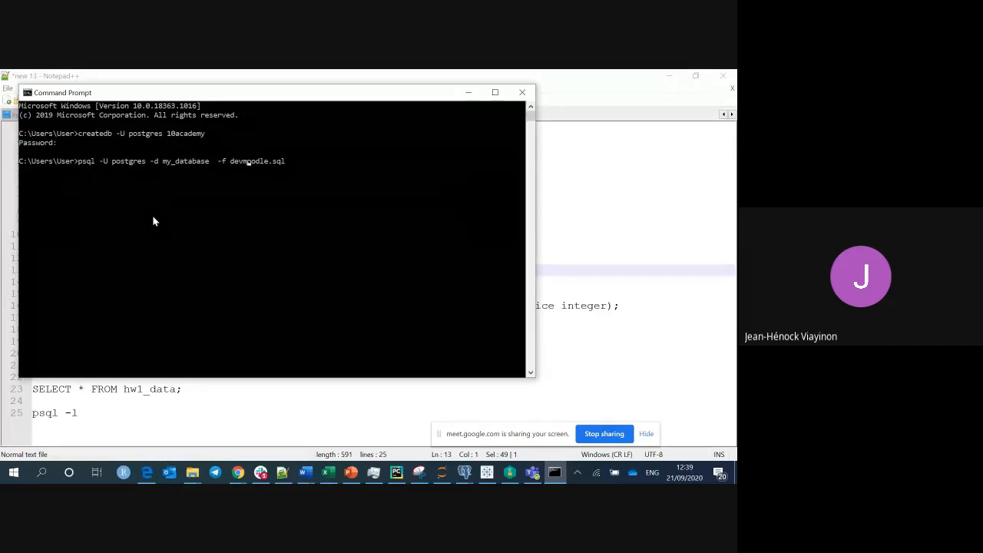
key("BackSpace")
key("BackSpace")
key("BackSpace")
key("BackSpace")
key("BackSpace")
key("BackSpace")
key("BackSpace")
key("BackSpace")
key("BackSpace")
key("BackSpace")
key("BackSpace")
type("10")
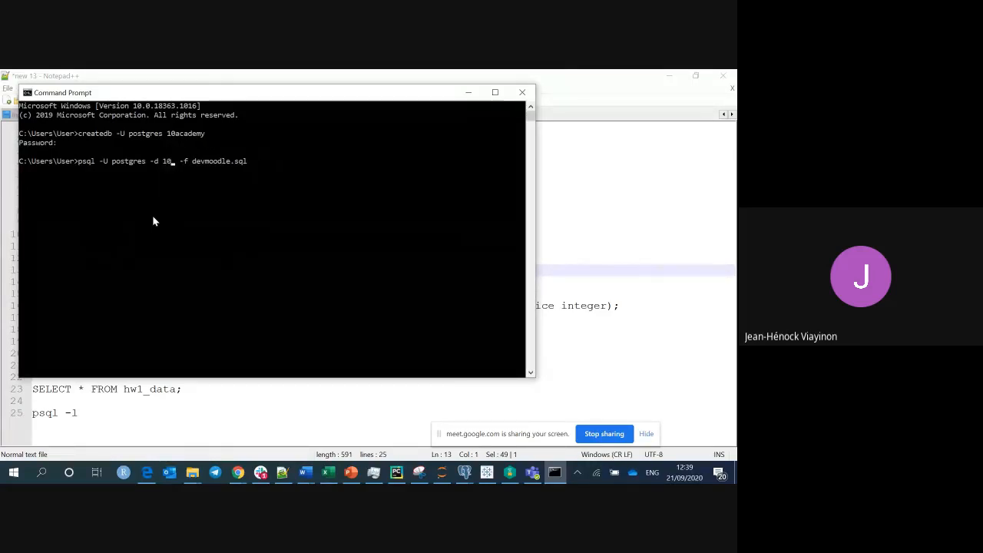
type("academy")
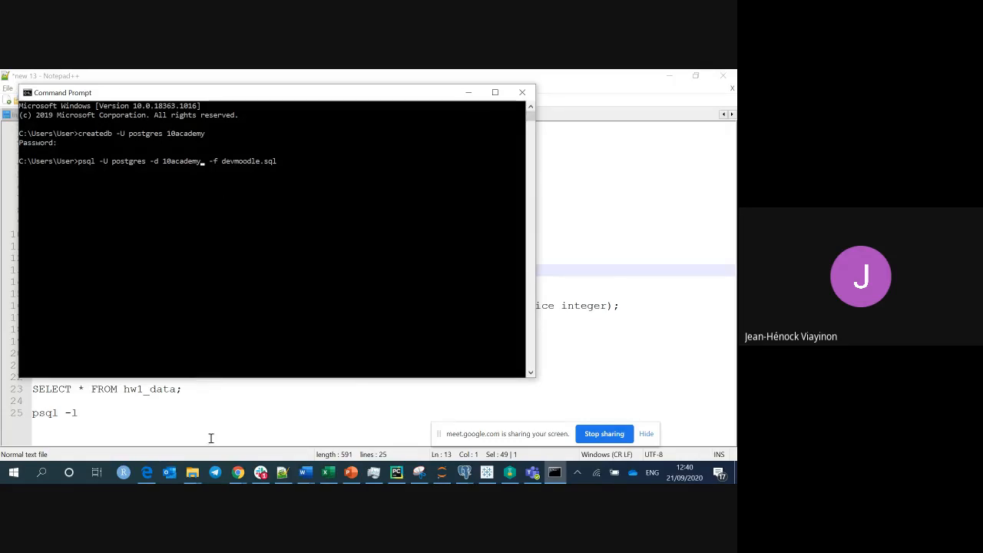
Locate the devmoodle file (102,918 KB) in C:\Users\User using File Explorer.
left_click(192, 471)
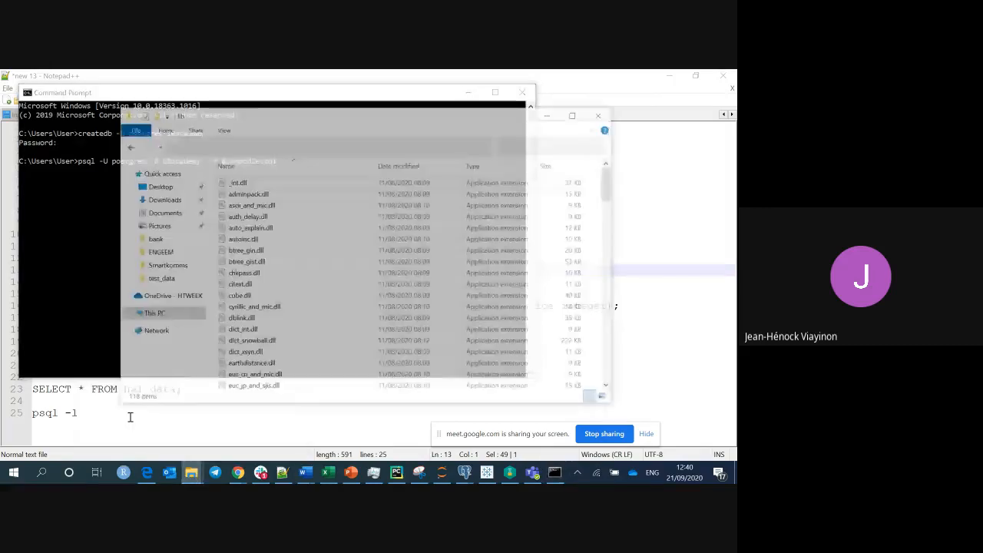
left_click(210, 125)
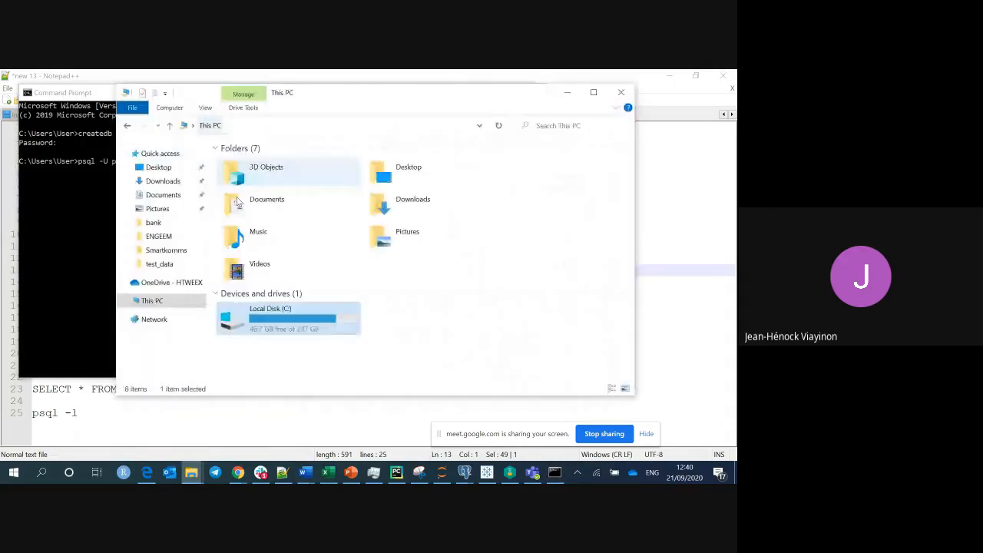
double_click(266, 311)
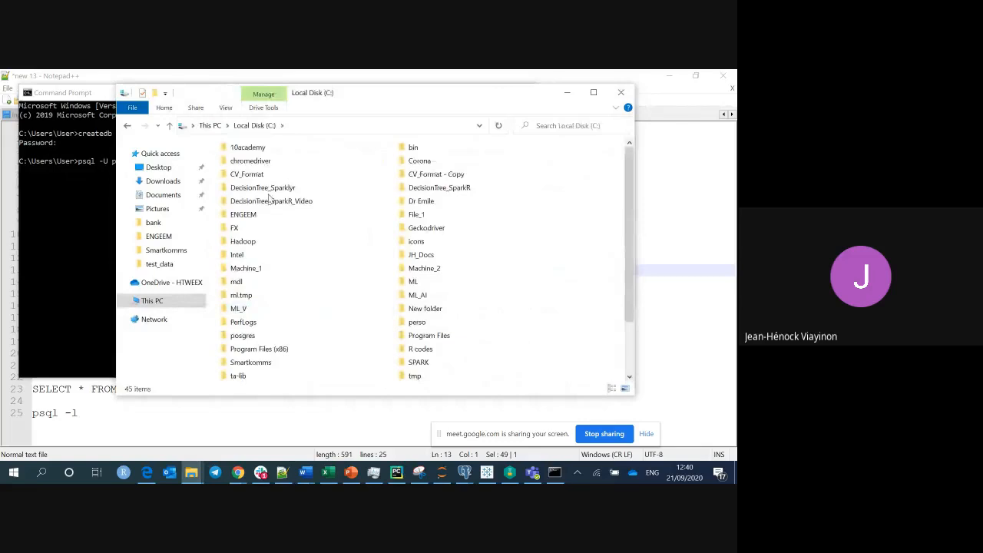
key("u")
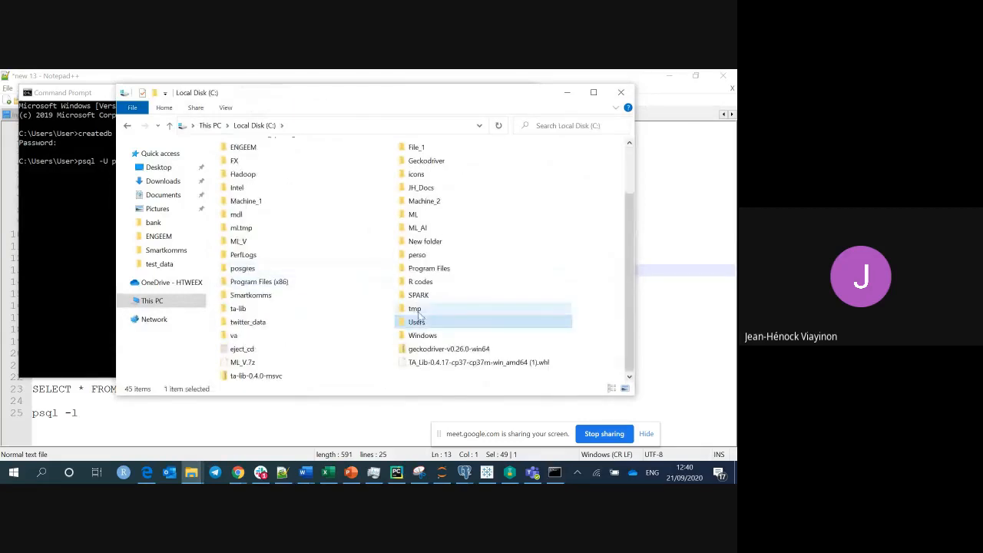
double_click(417, 320)
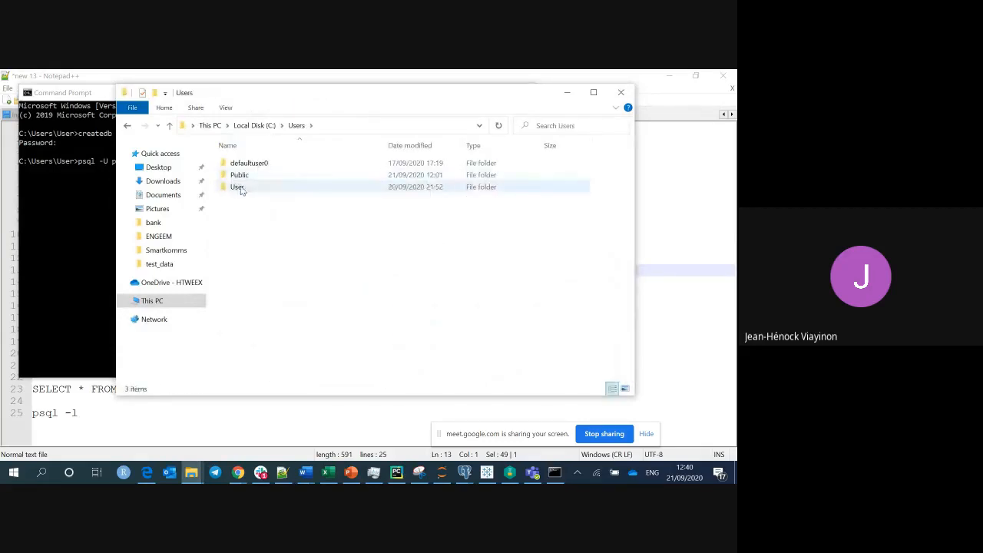
double_click(239, 189)
left_click(260, 307)
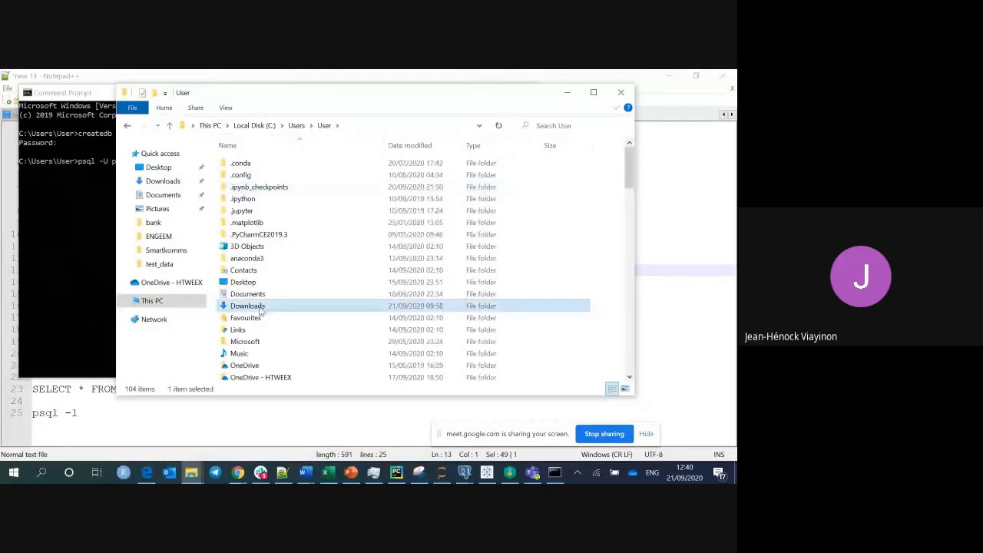
key("d")
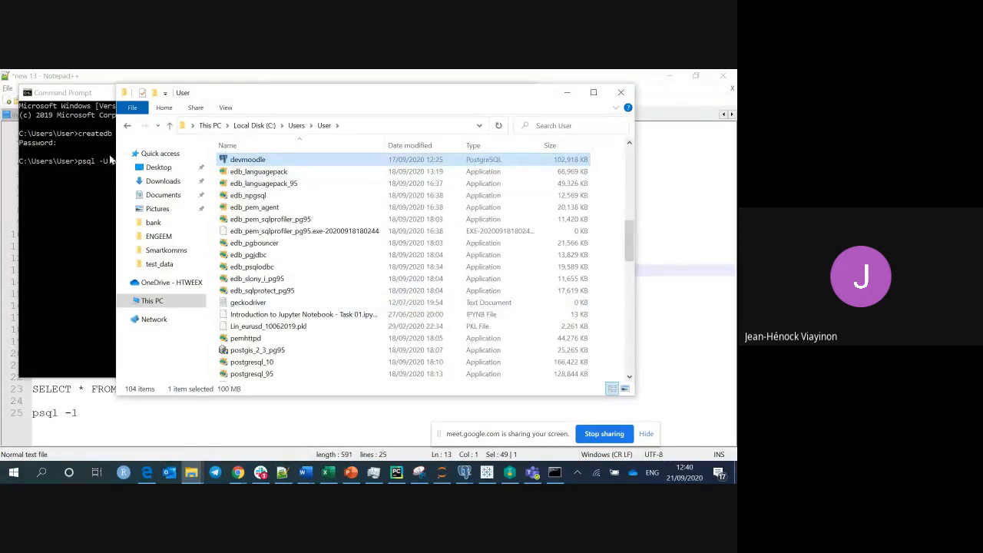
left_click(110, 158)
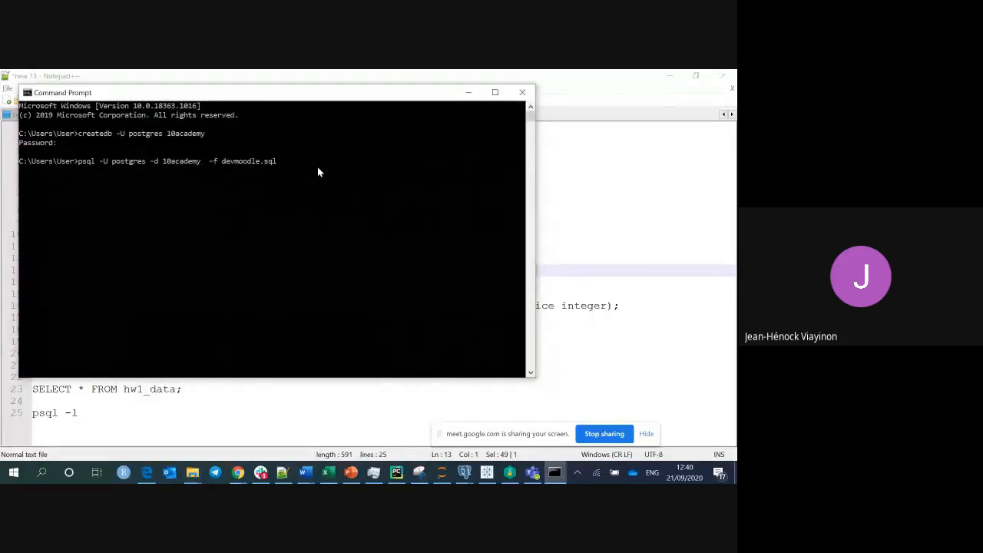
Run 'psql -U postgres -d 10academy -f devmoodle.sql' and supply the postgres password.
key("Return")
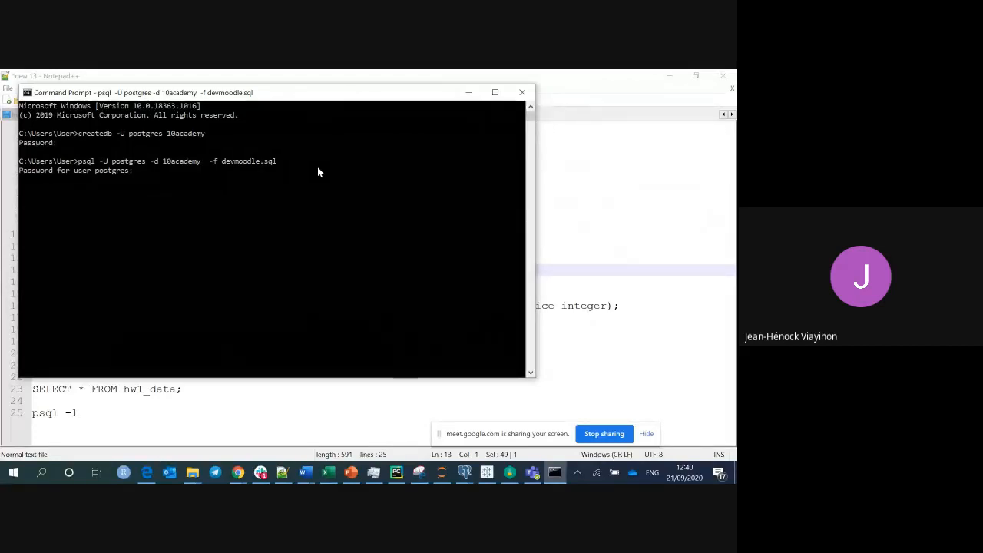
key("Return")
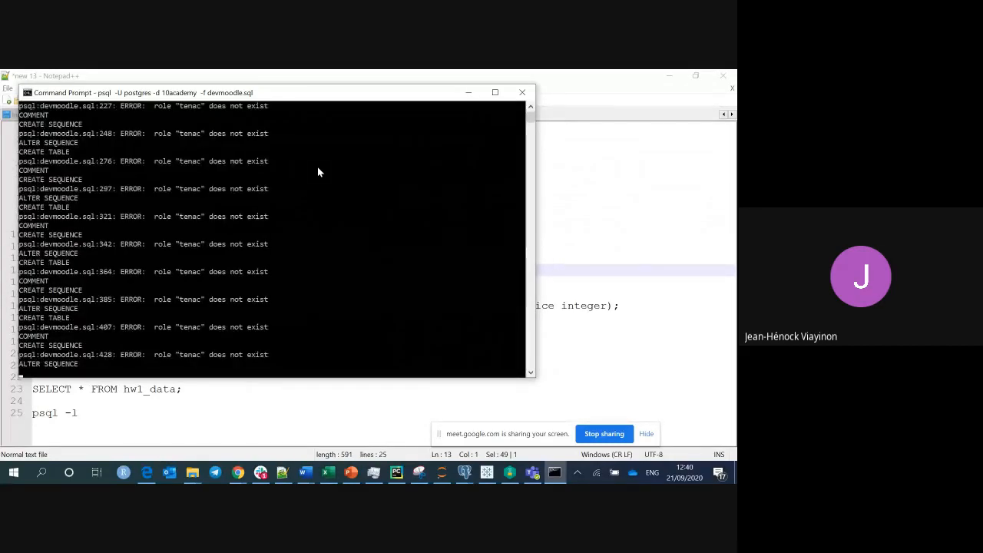
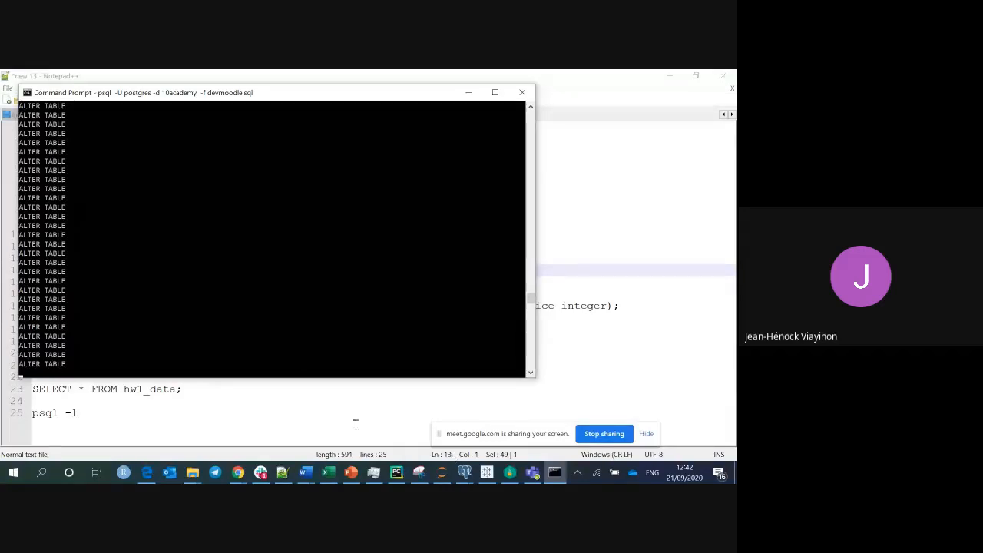
In Notepad++, pick out psql, user tenac and database moodle in the line-5 import command.
left_click(282, 474)
left_click(310, 175)
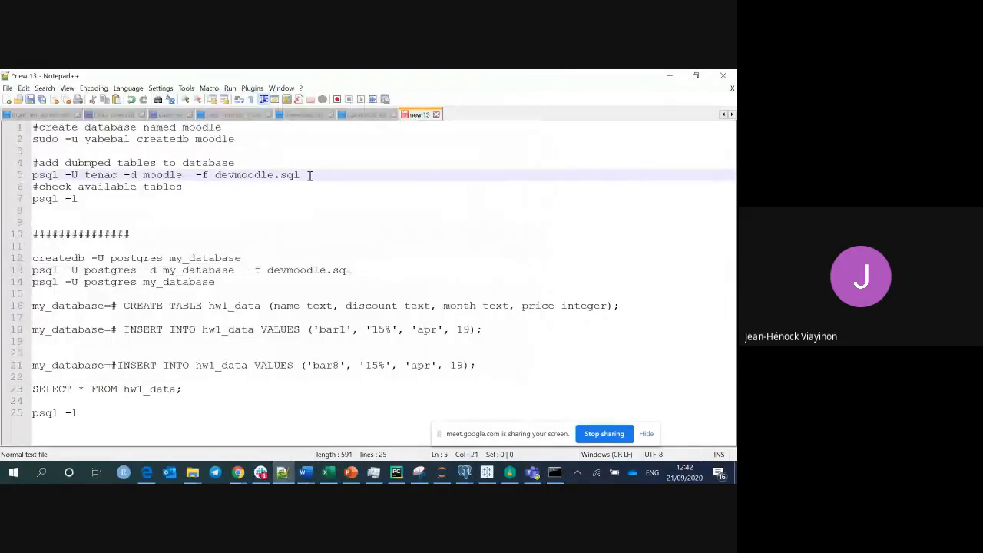
left_click(310, 175)
left_click_drag(309, 175, 33, 177)
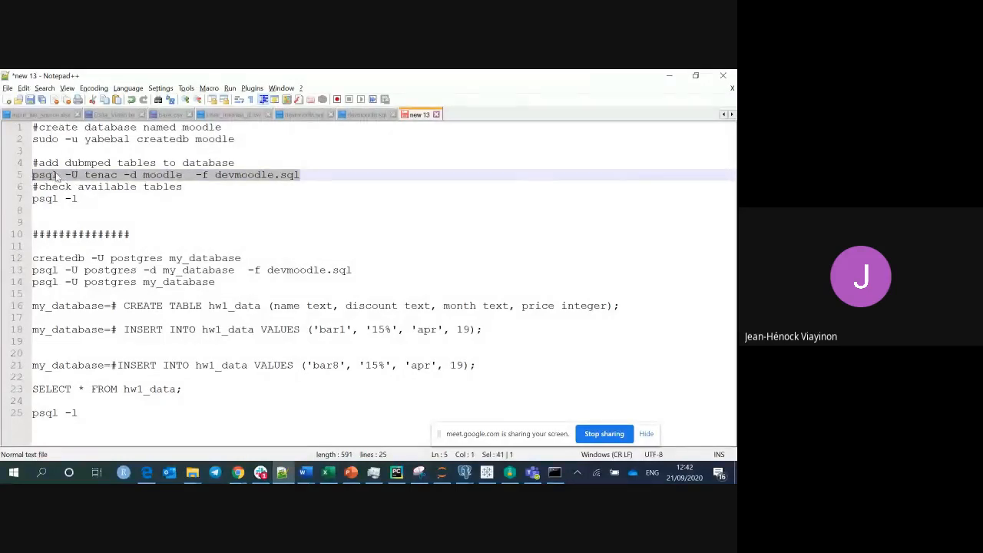
double_click(46, 175)
left_click_drag(65, 176, 108, 175)
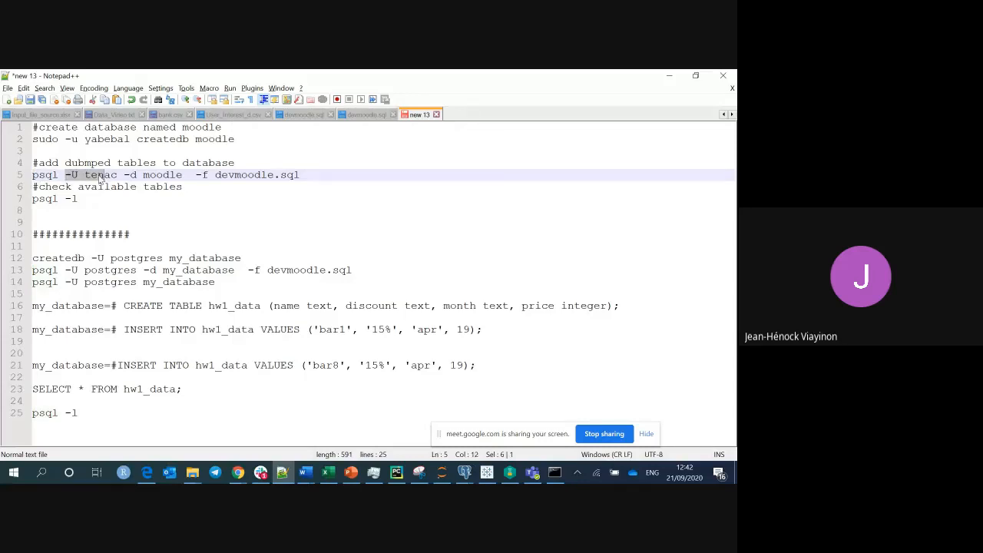
double_click(100, 175)
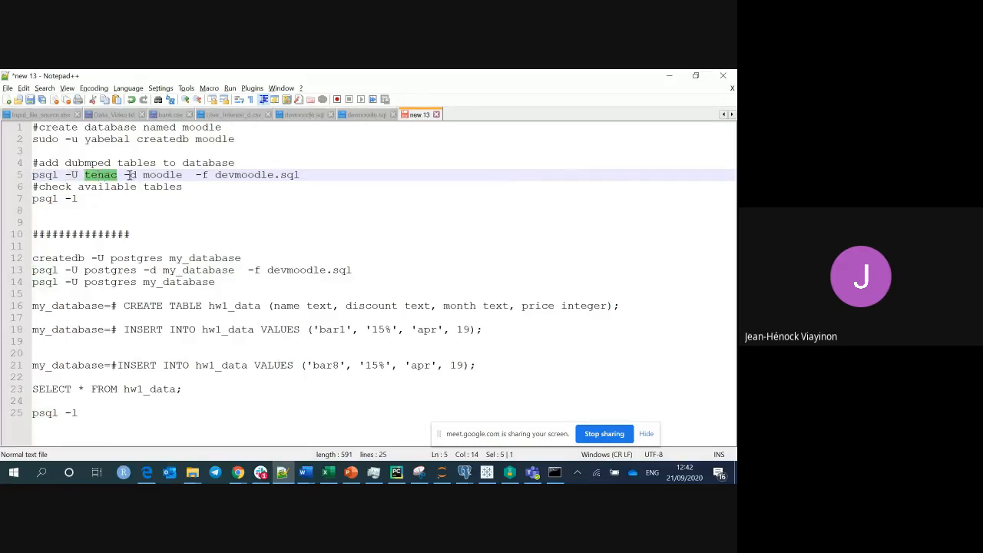
left_click_drag(124, 175, 287, 165)
double_click(175, 176)
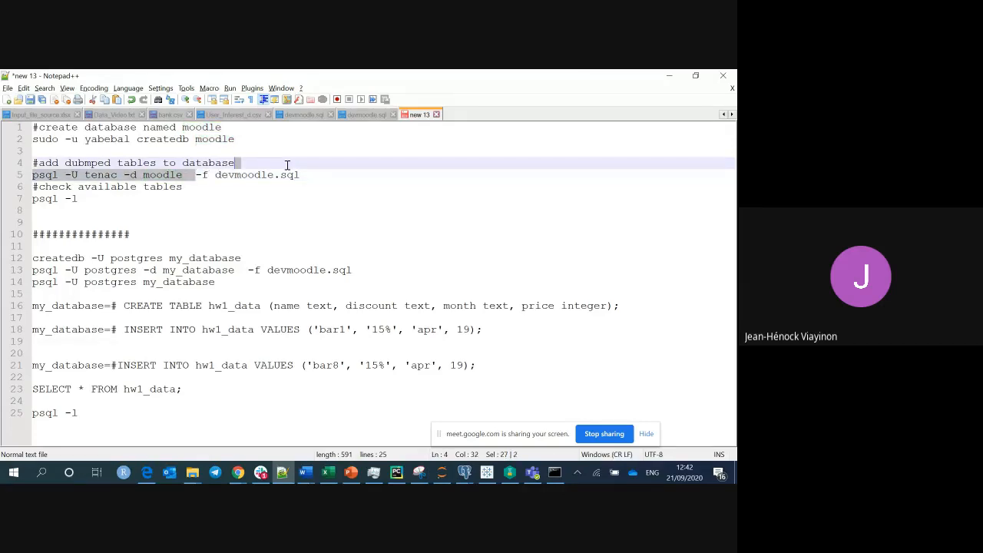
Compare user tenac on line 5 with postgres on line 13, then minimize Notepad++.
left_click(111, 175)
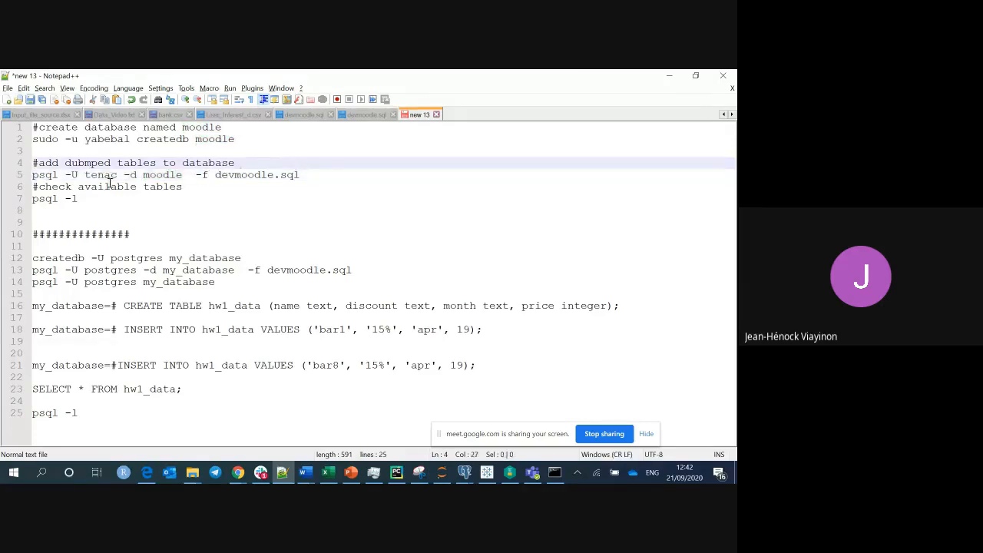
double_click(114, 270)
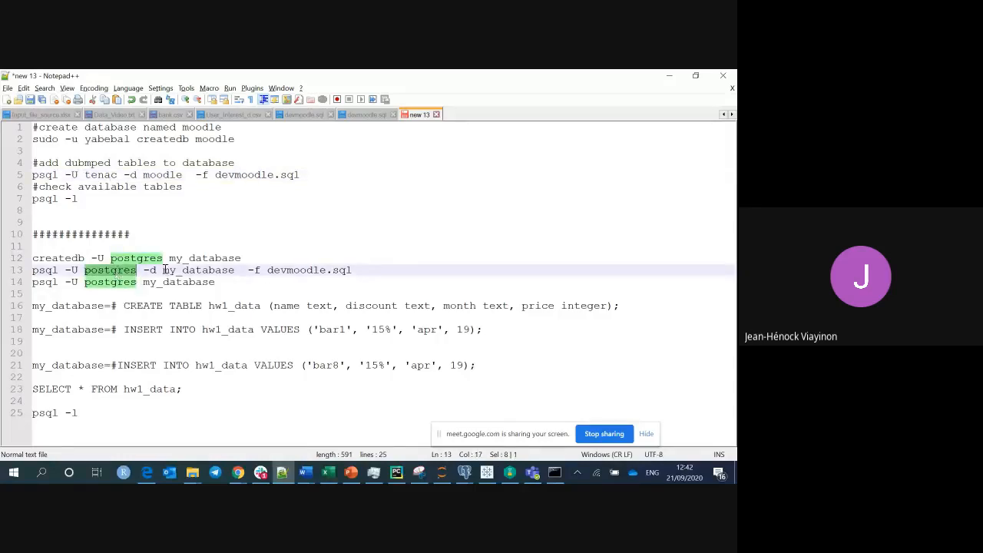
double_click(104, 175)
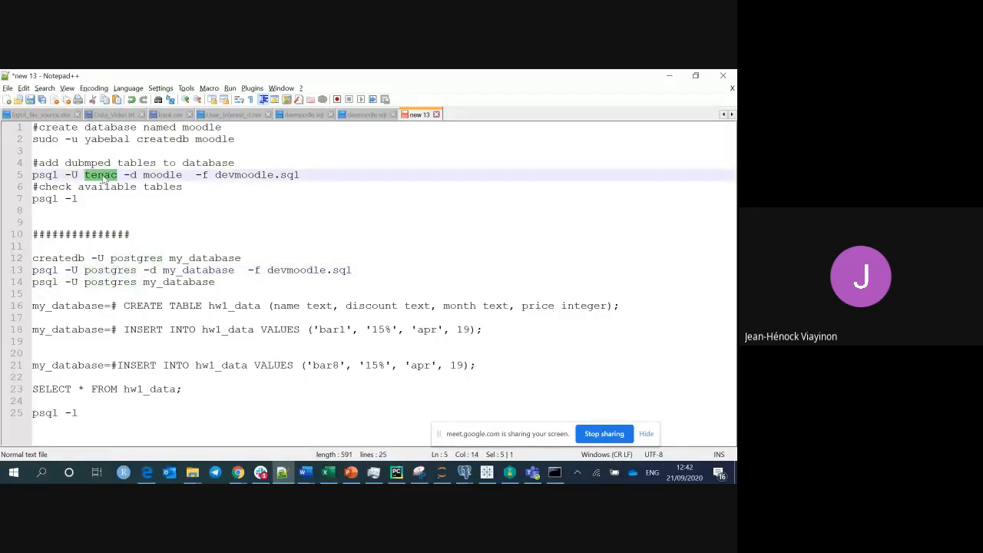
double_click(109, 270)
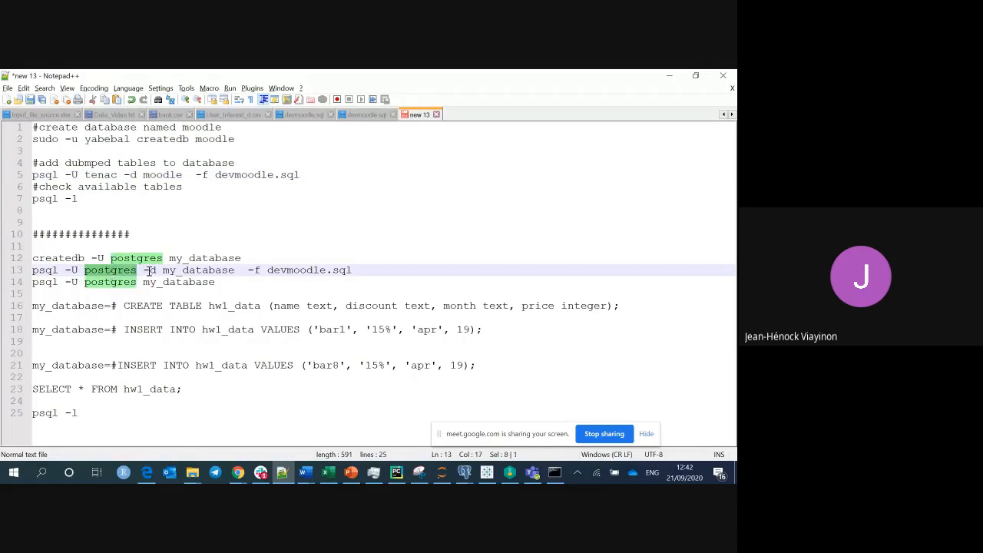
double_click(100, 175)
left_click(119, 269)
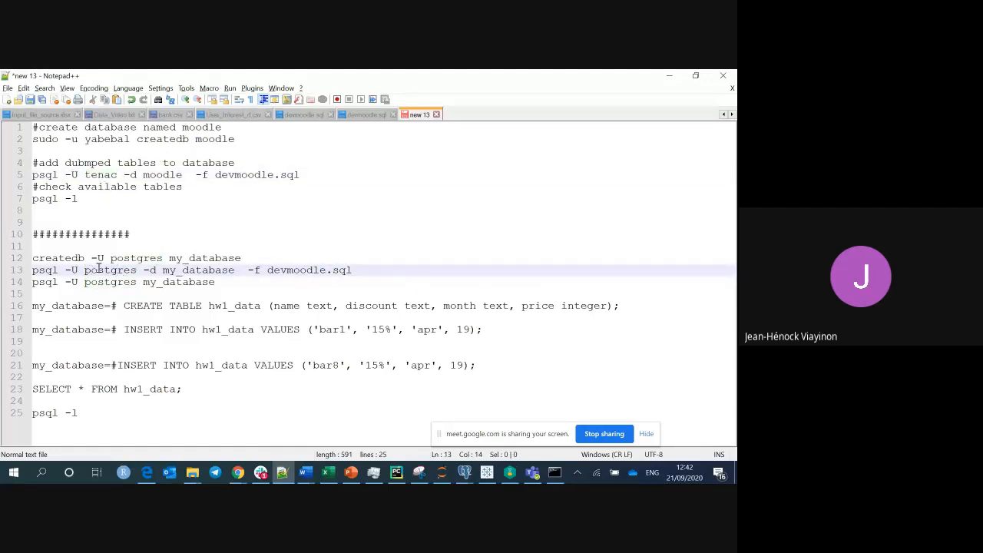
double_click(100, 270)
double_click(101, 176)
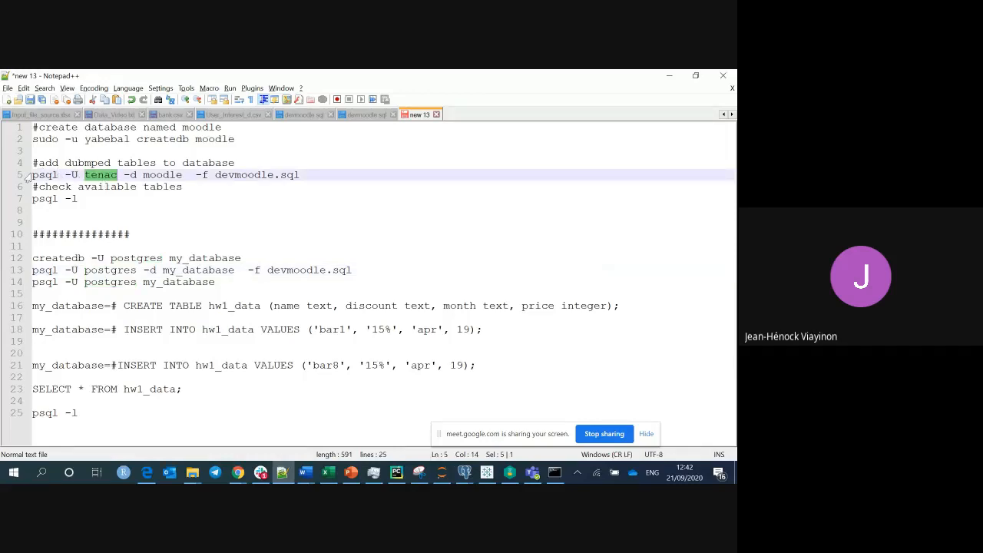
left_click_drag(30, 175, 306, 174)
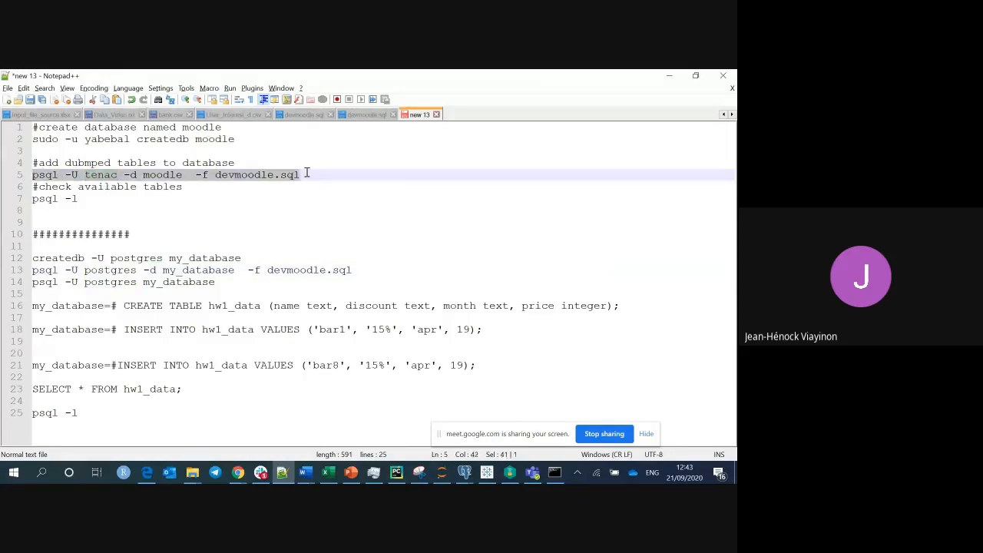
left_click(671, 76)
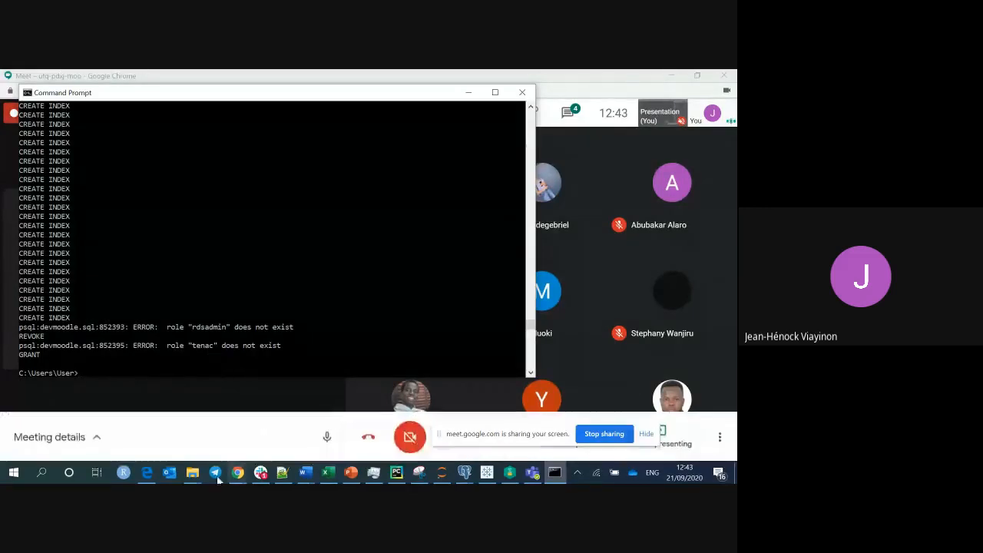
Bring pgAdmin III forward and refresh the expanded 10academy database.
mouse_move(198, 475)
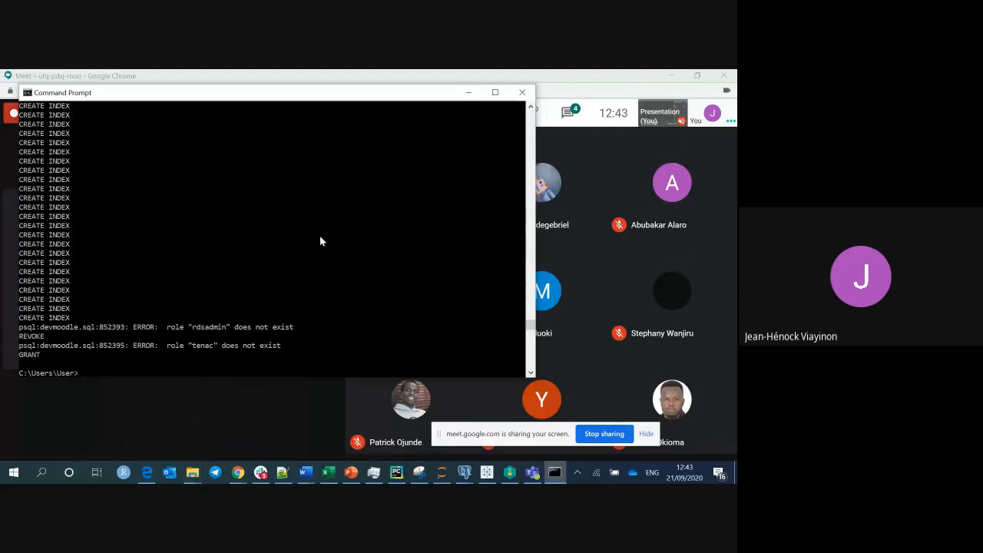
left_click(468, 94)
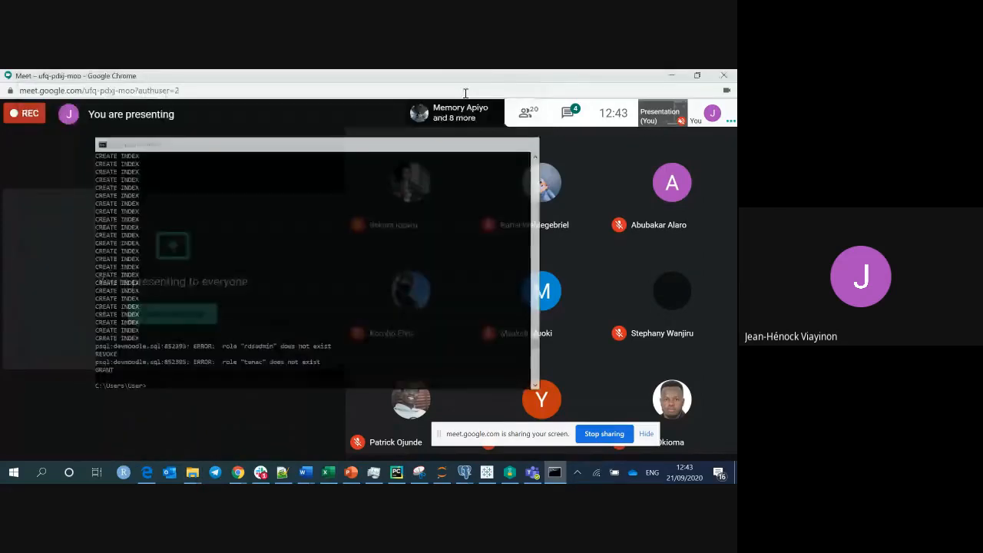
left_click(463, 474)
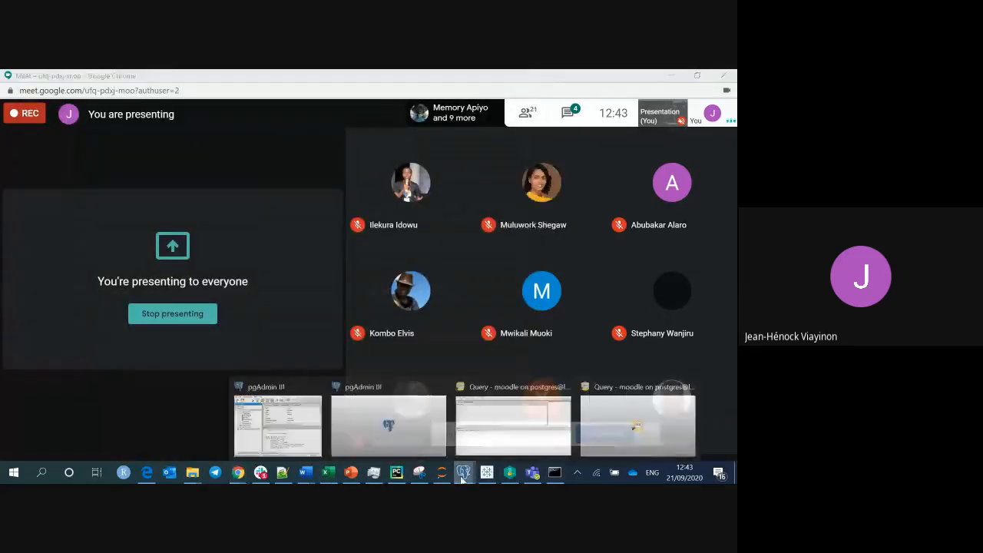
left_click(311, 436)
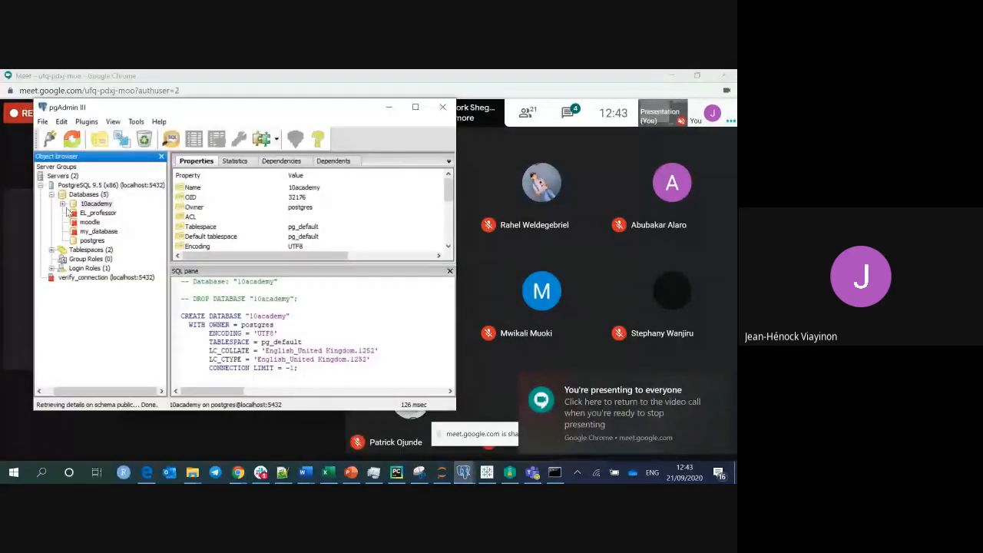
double_click(76, 205)
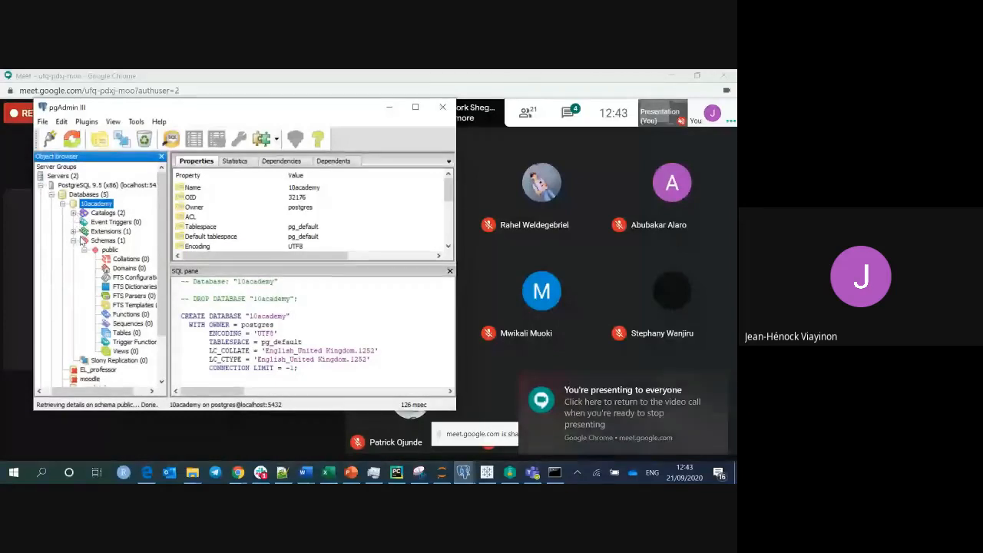
left_click(74, 240)
left_click(74, 241)
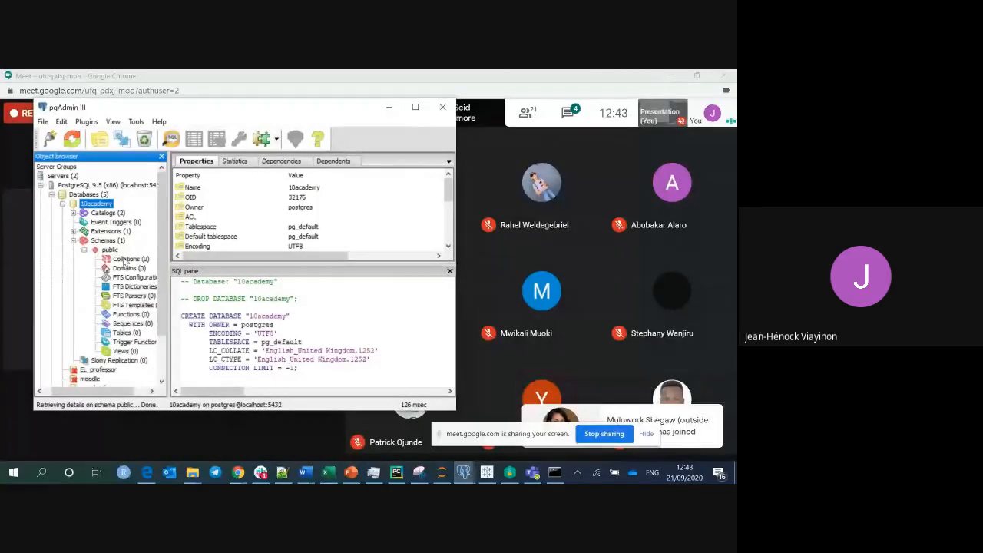
right_click(89, 204)
left_click(98, 212)
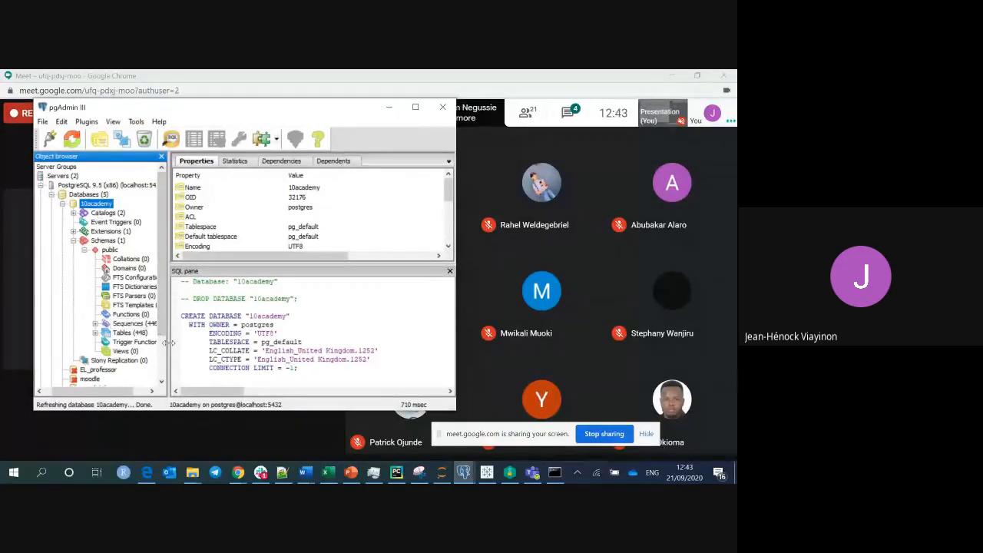
Widen the object browser and expand the 10academy Tables list.
left_click_drag(167, 343, 193, 344)
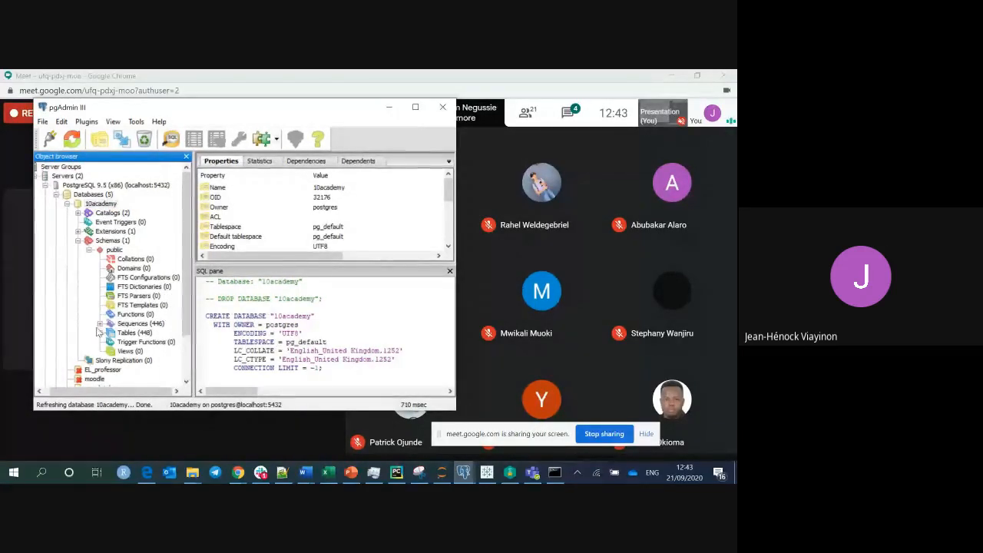
left_click(100, 333)
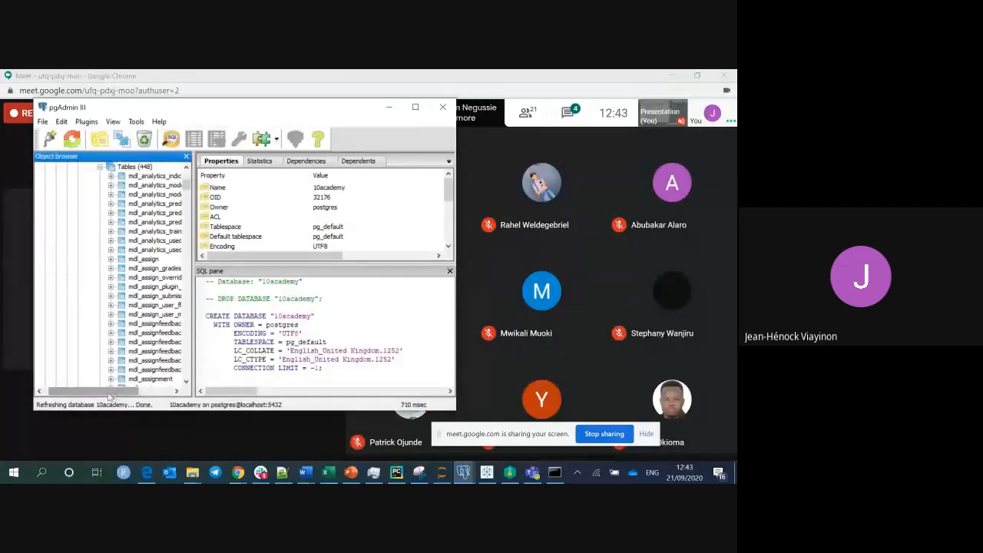
left_click_drag(110, 392, 139, 393)
left_click_drag(185, 189, 185, 200)
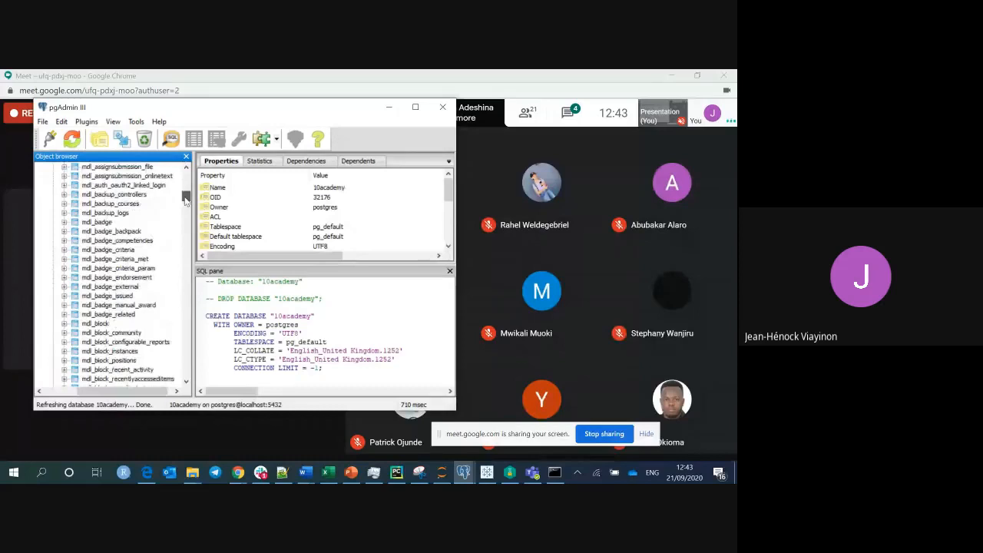
left_click_drag(185, 200, 187, 243)
left_click_drag(187, 243, 195, 180)
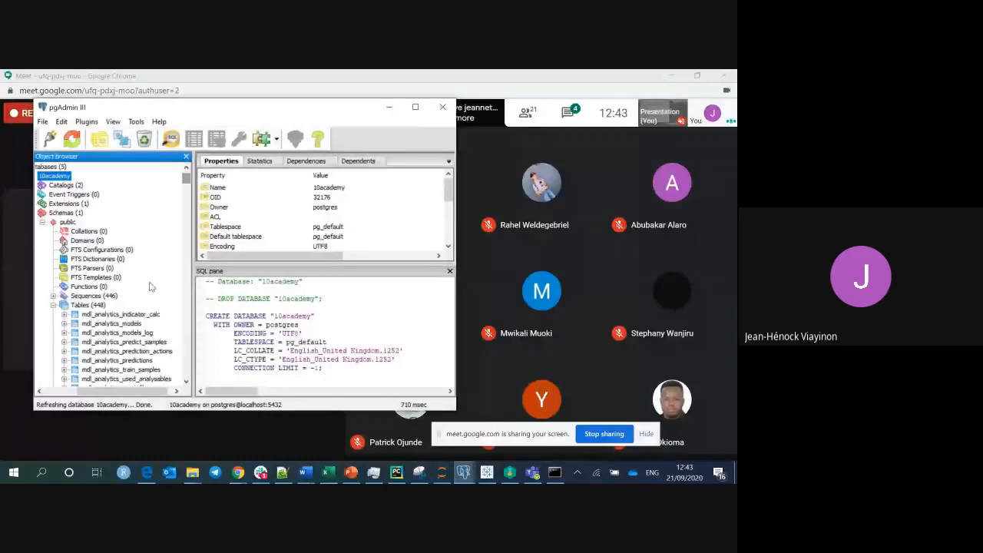
Inspect the mdl_analytics_indicator_calc CREATE TABLE definition, then minimize pgAdmin.
left_click(113, 315)
right_click(112, 315)
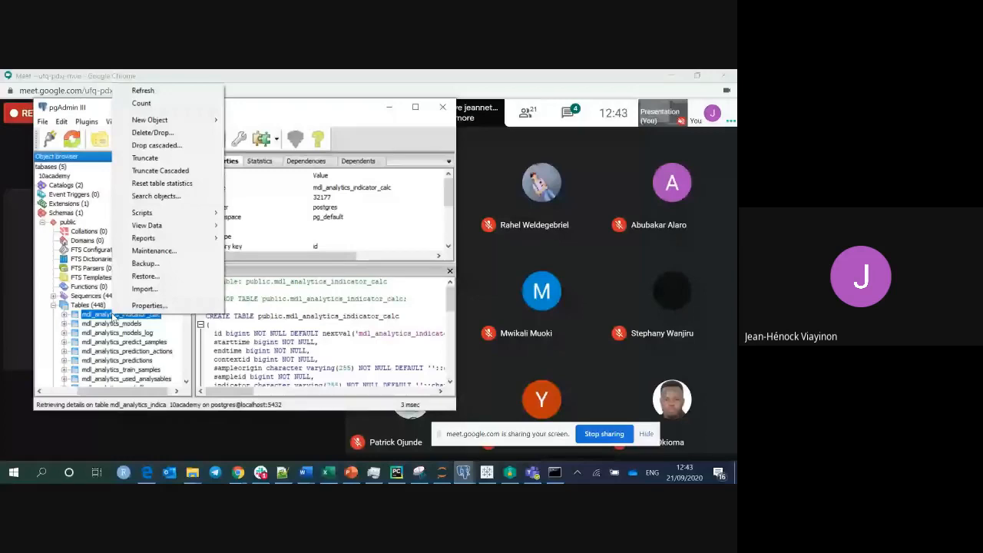
double_click(308, 316)
left_click(303, 315)
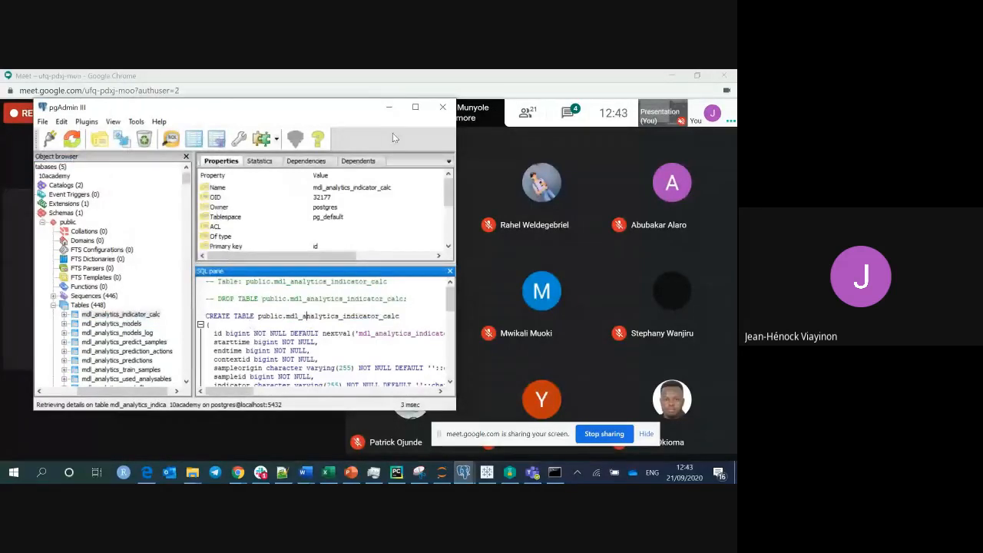
left_click(389, 106)
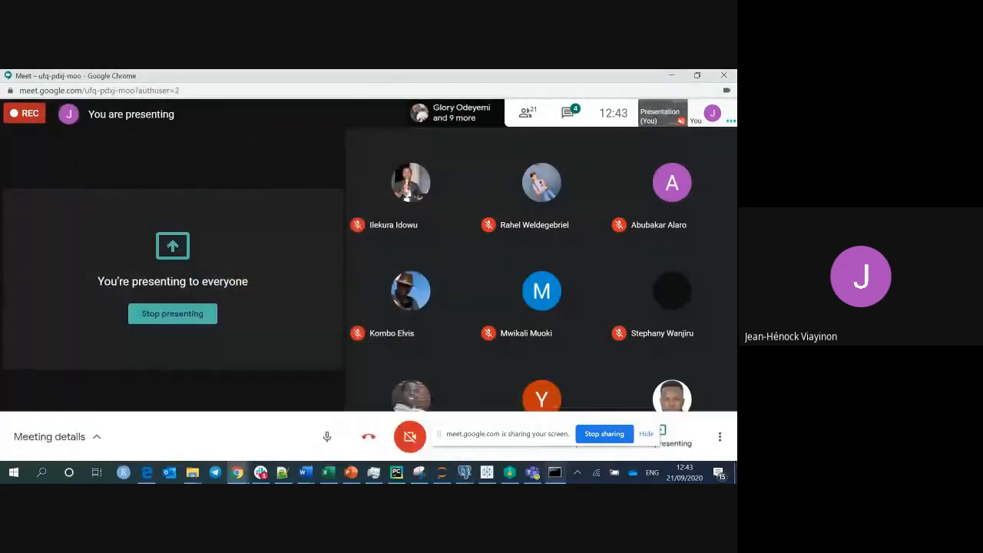
Review the SQL notes in Notepad++, highlighting TABLE on line 16.
left_click(555, 472)
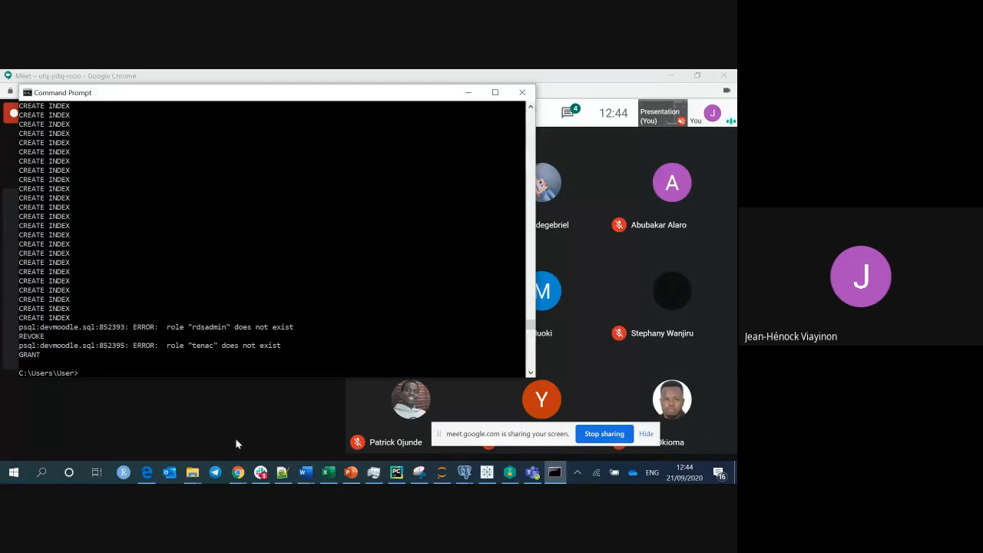
mouse_move(288, 445)
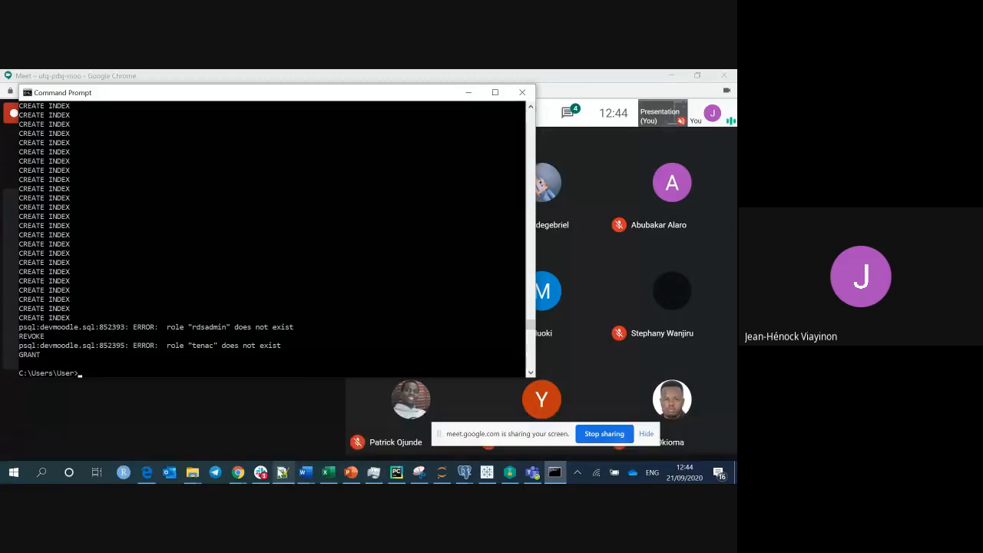
left_click(282, 471)
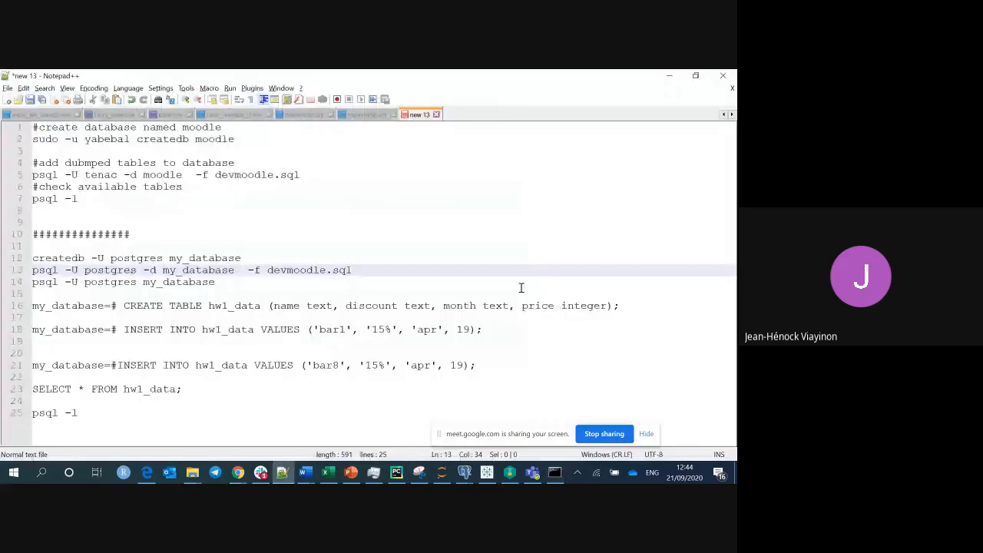
double_click(177, 307)
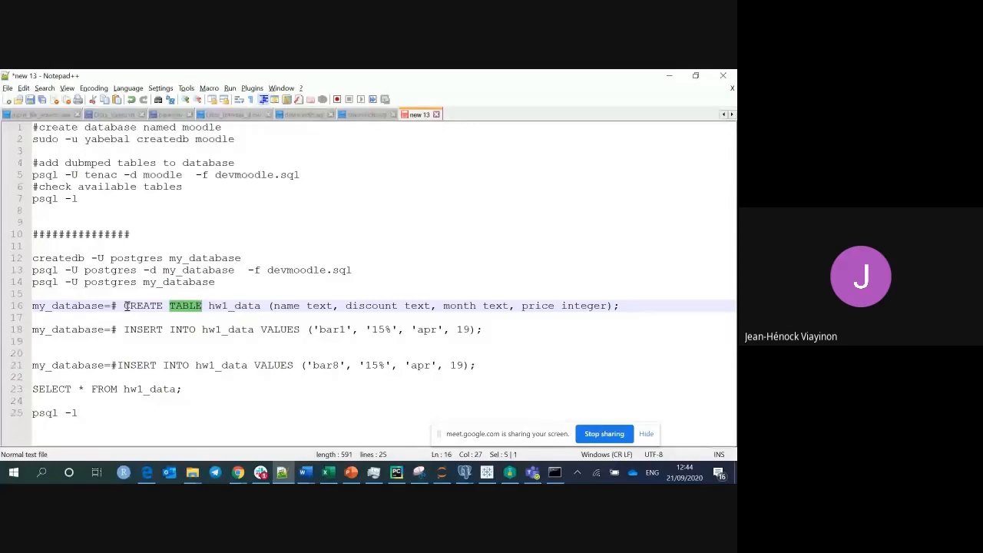
Run 'psql -Upostgres -l' in Command Prompt and enter the password, which fails authentication.
key("alt+Tab")
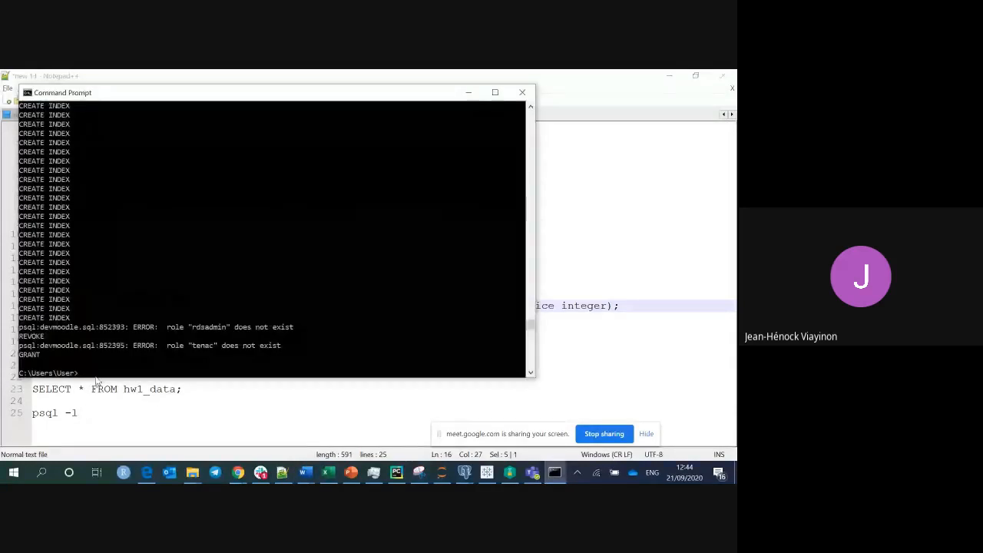
type("ps")
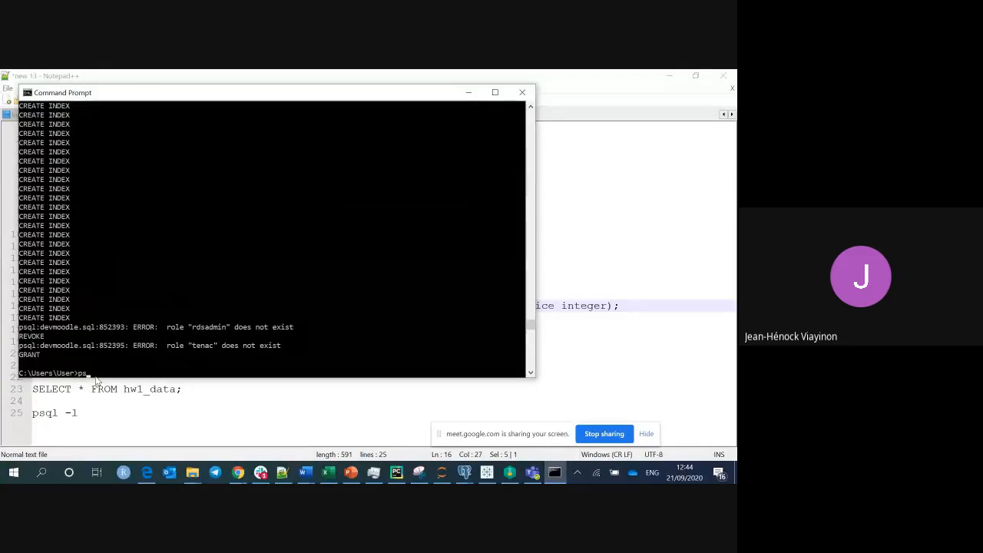
type("ql")
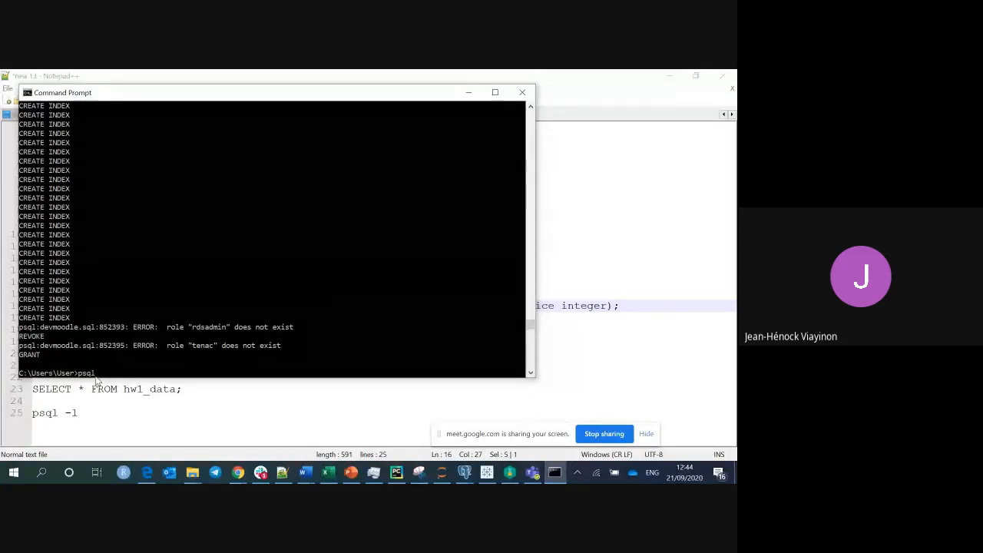
type(" -U")
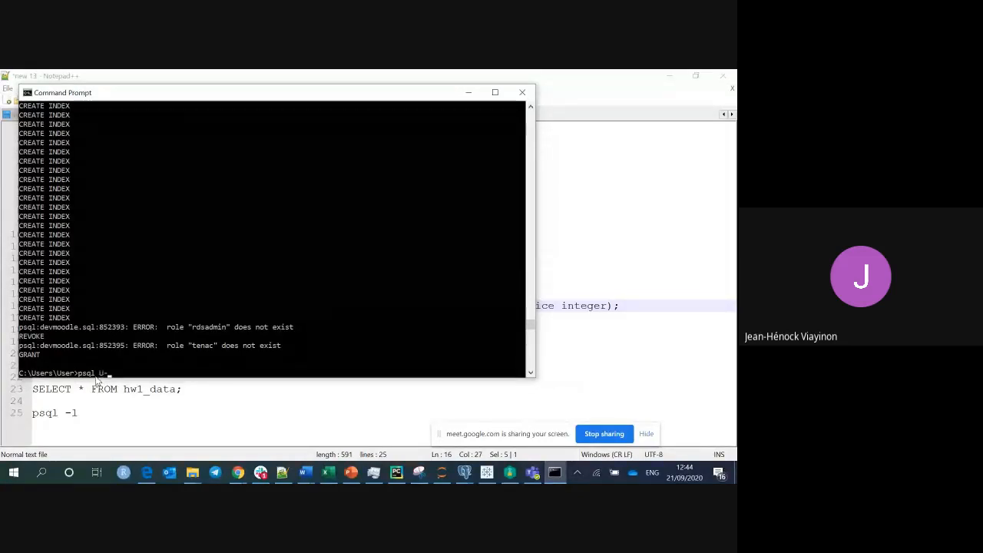
type("postgres")
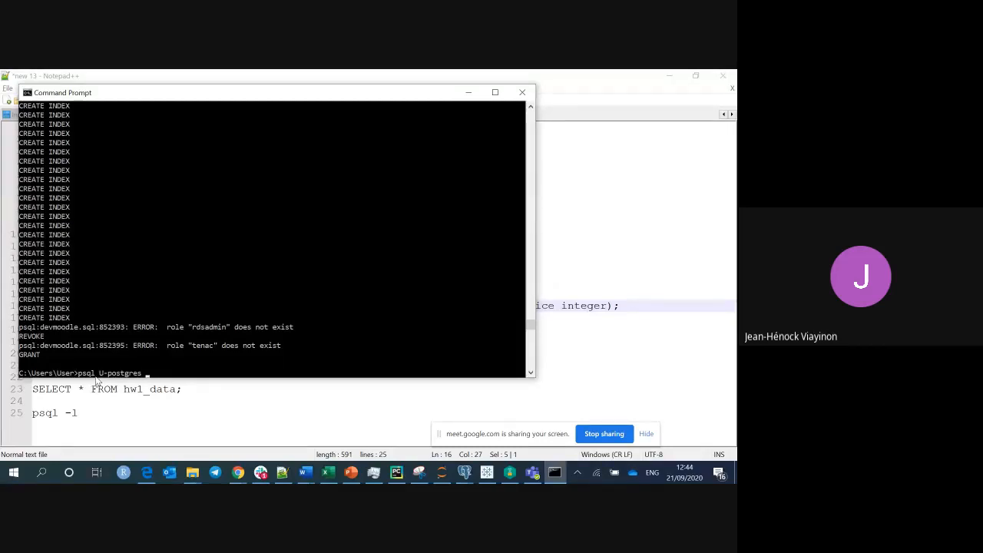
type("-l")
key("Return")
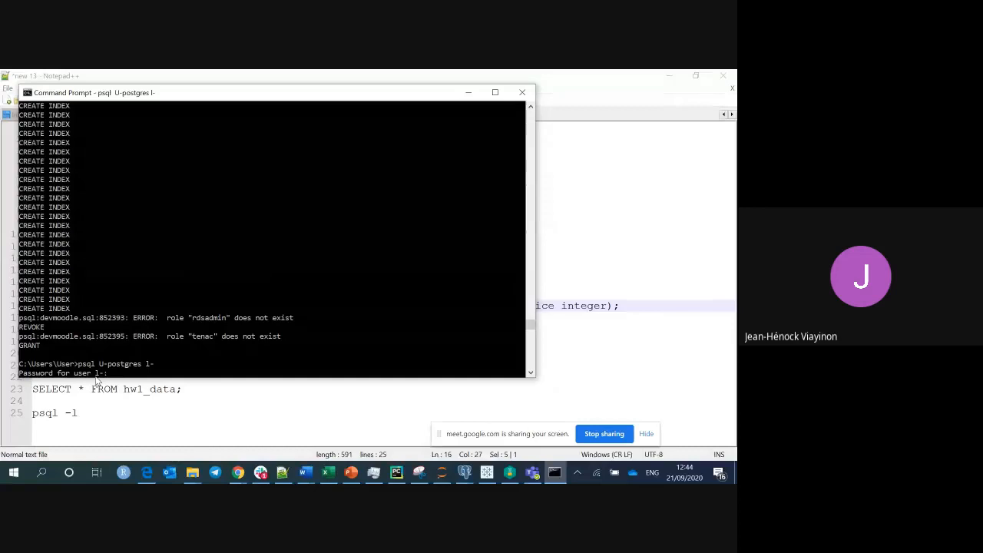
key("Return")
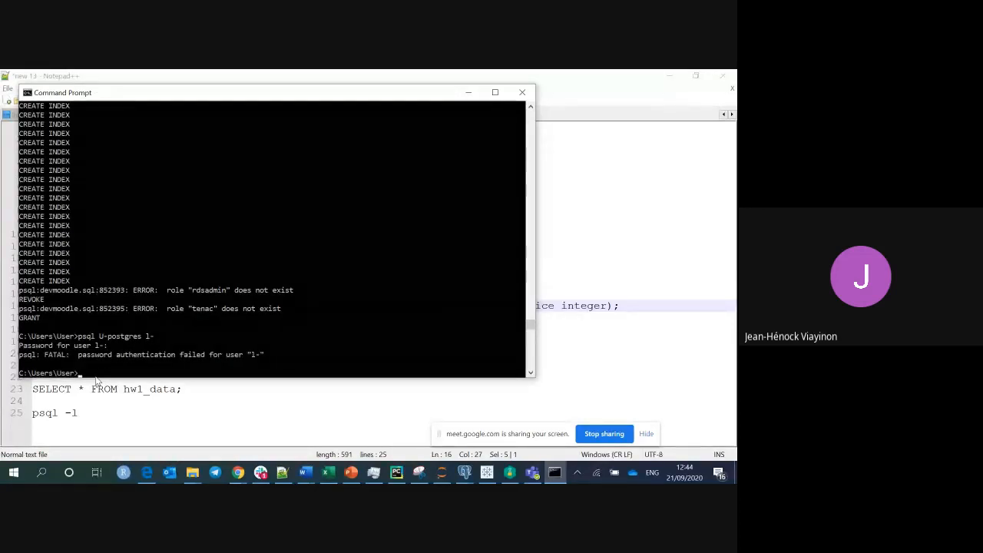
Rerun an edited version of the command with the password, getting database 'U-' not found.
key("Up")
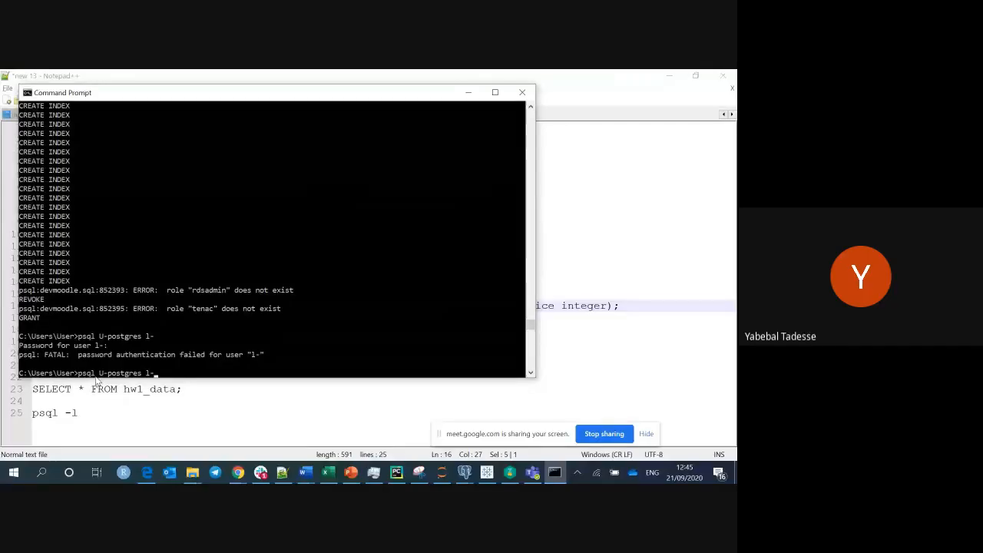
key("Left")
key("Left")
key("Left")
key("Left")
key("Left")
key("Left")
key("Left")
key("Left")
key("Left")
key("Left")
key("Left")
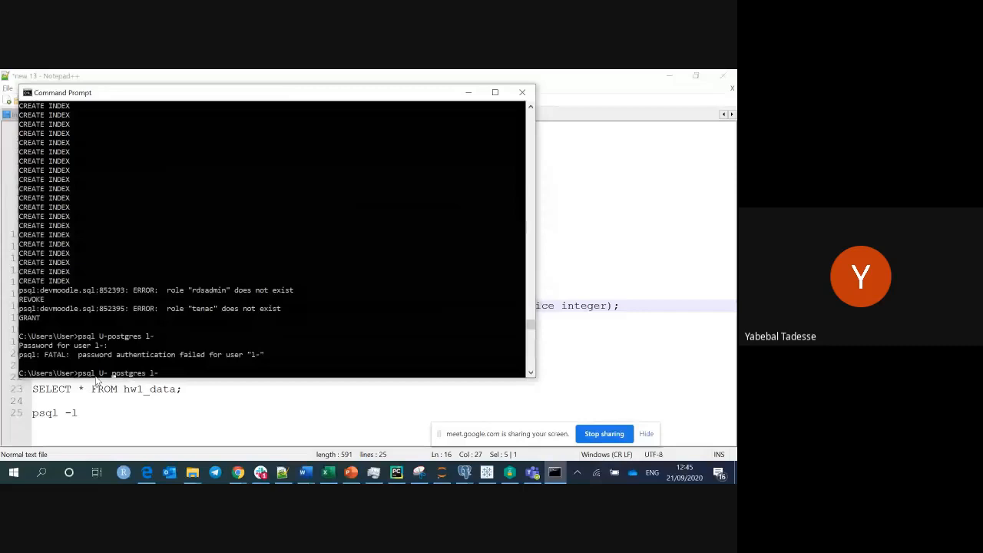
key("Return")
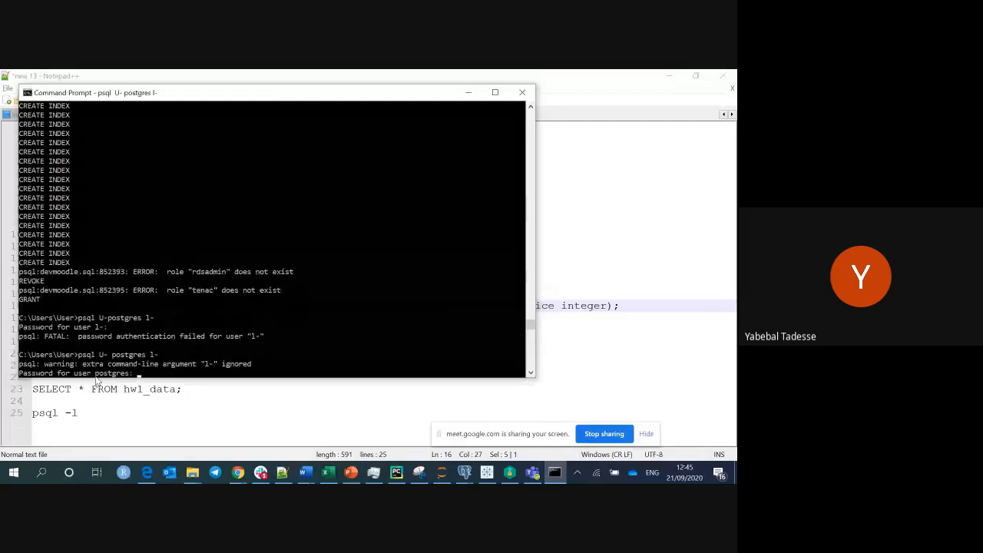
key("Return")
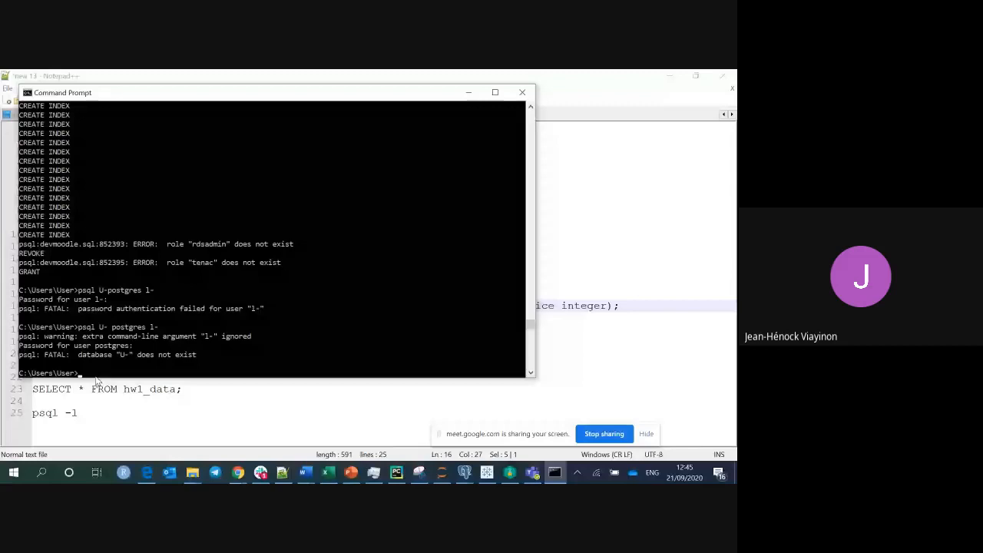
List the 7 databases with 'psql -U postgres -l', then recall it and delete '-l'.
type("p")
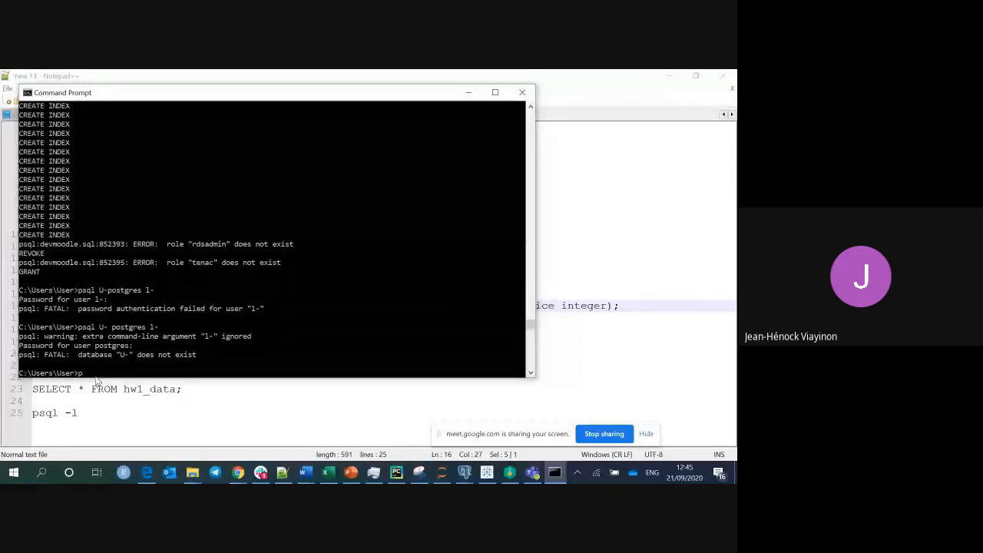
type("sql -U")
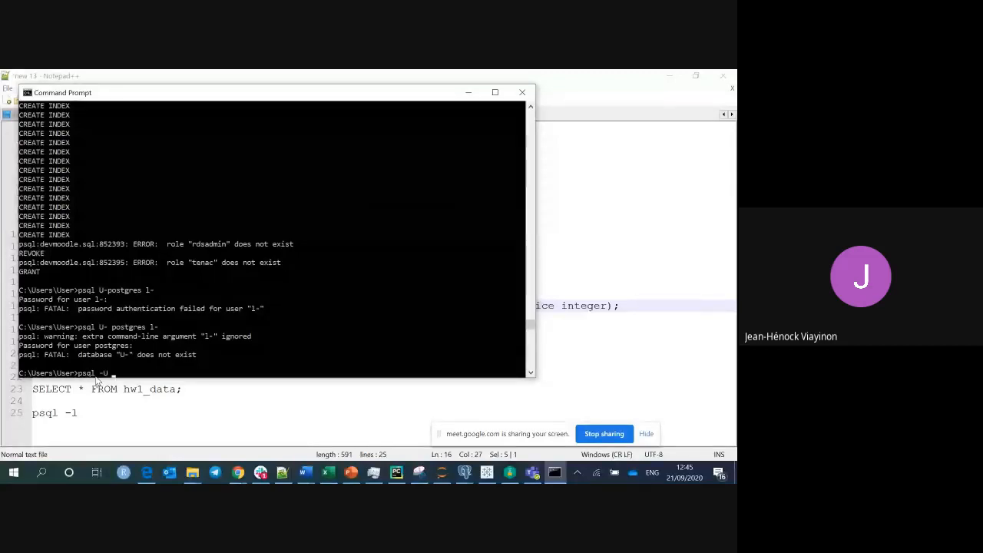
type(" postgres ")
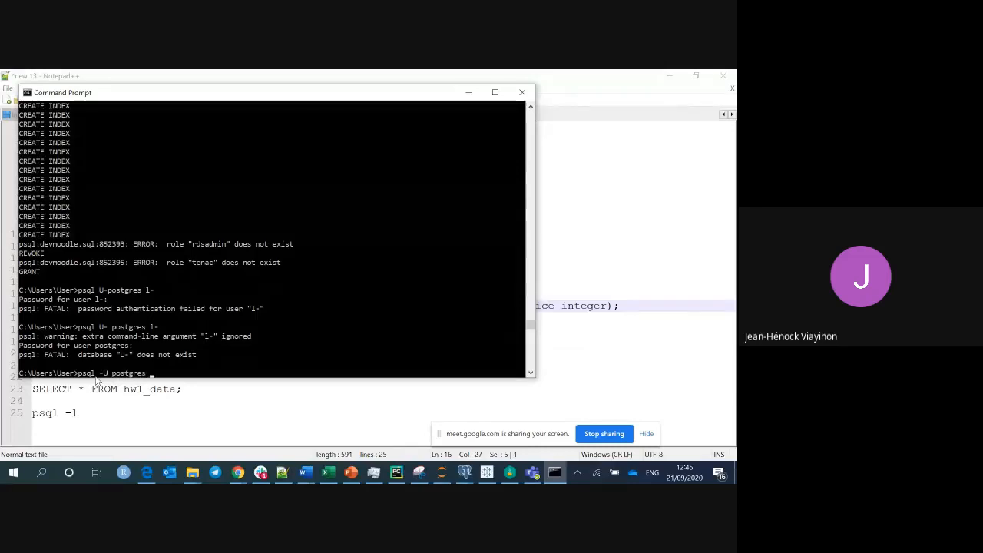
type("-")
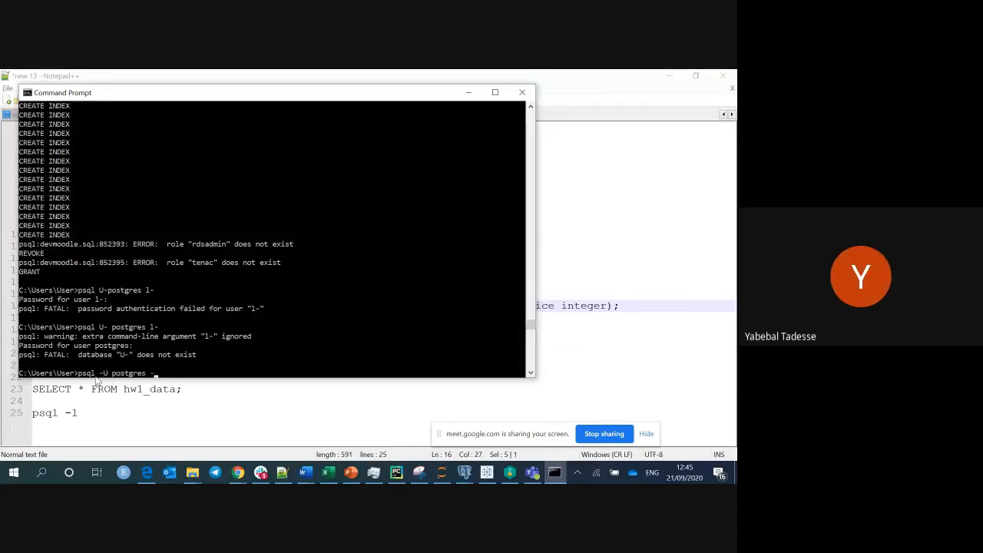
type("l")
key("Return")
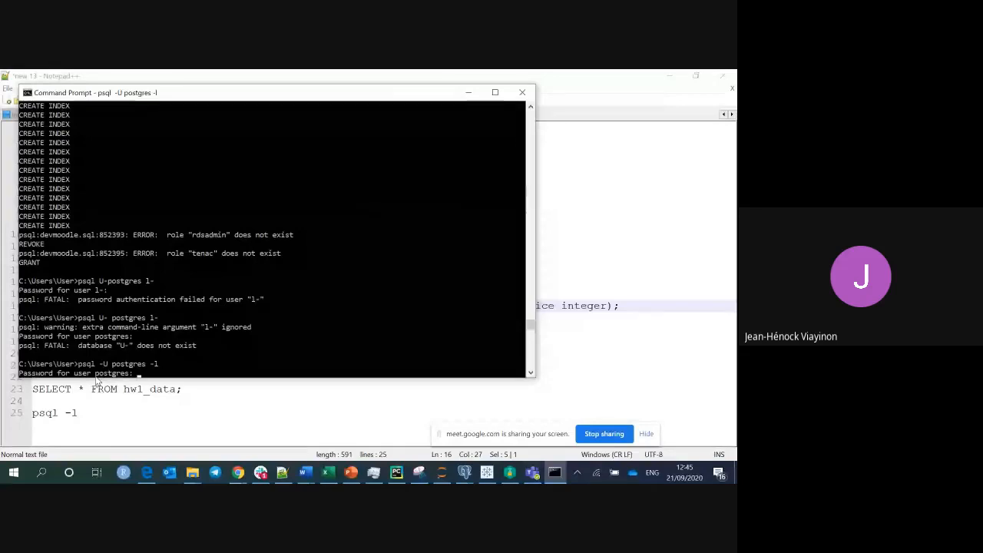
key("Return")
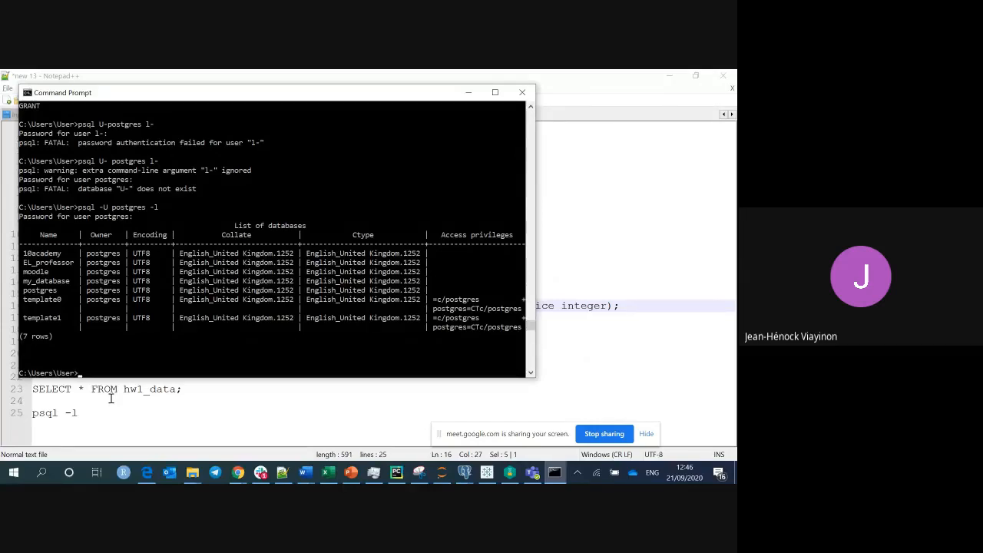
key("Up")
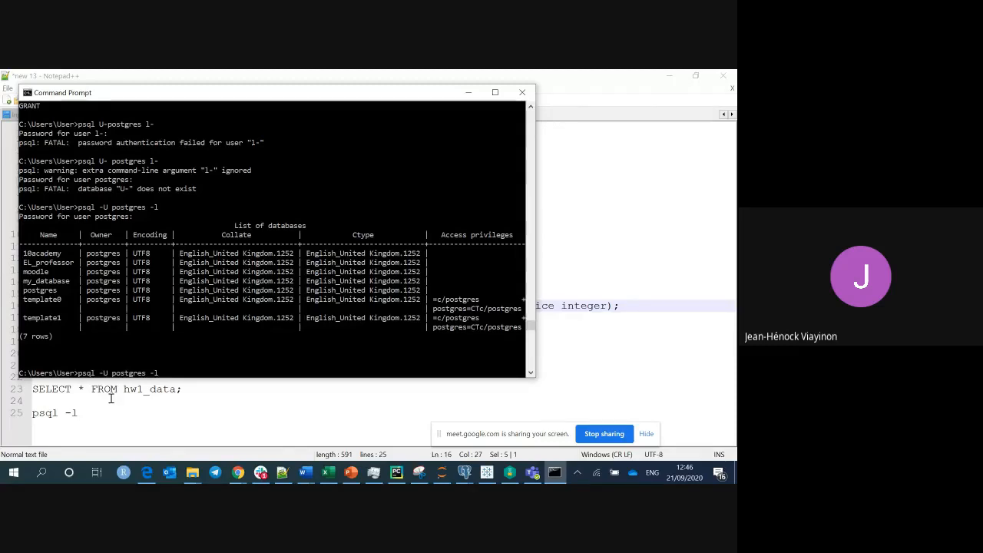
key("BackSpace")
key("BackSpace")
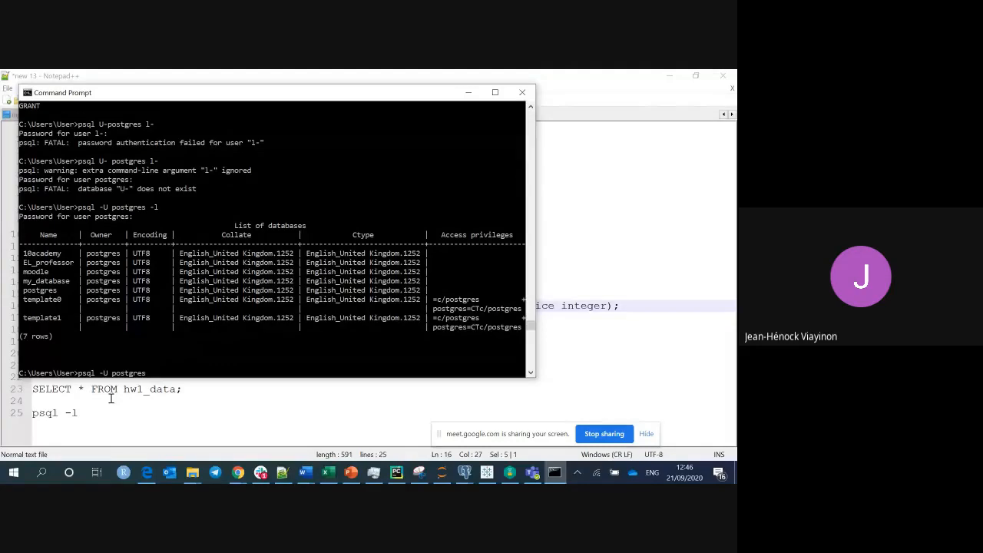
Connect with 'psql -U postgres moodle', enter the password, and begin \dt at moodle=#.
type("moodle")
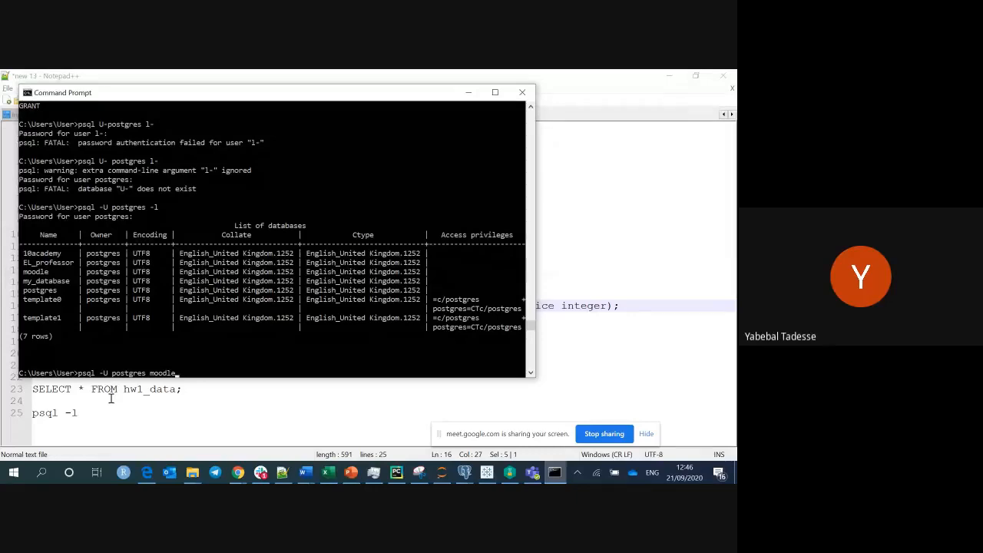
key("Return")
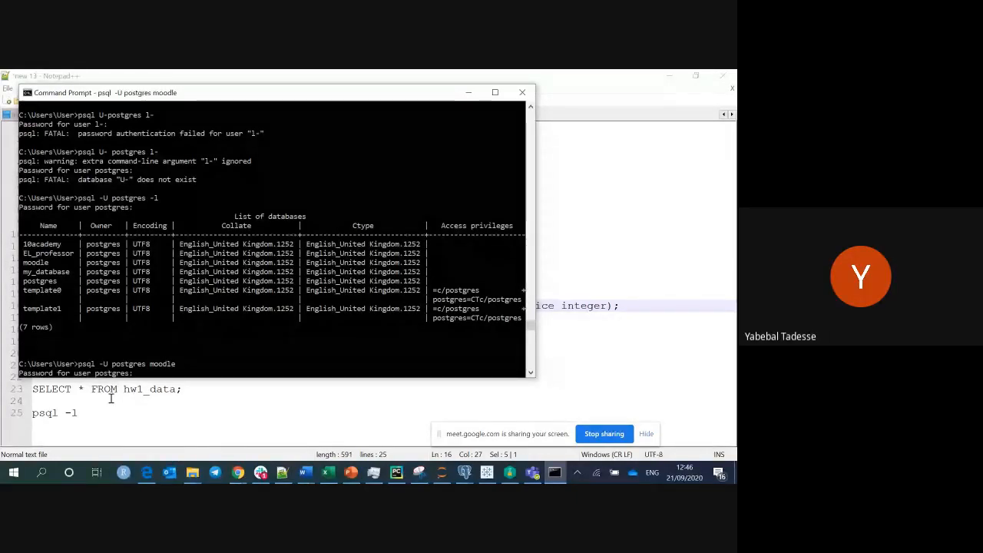
key("Return")
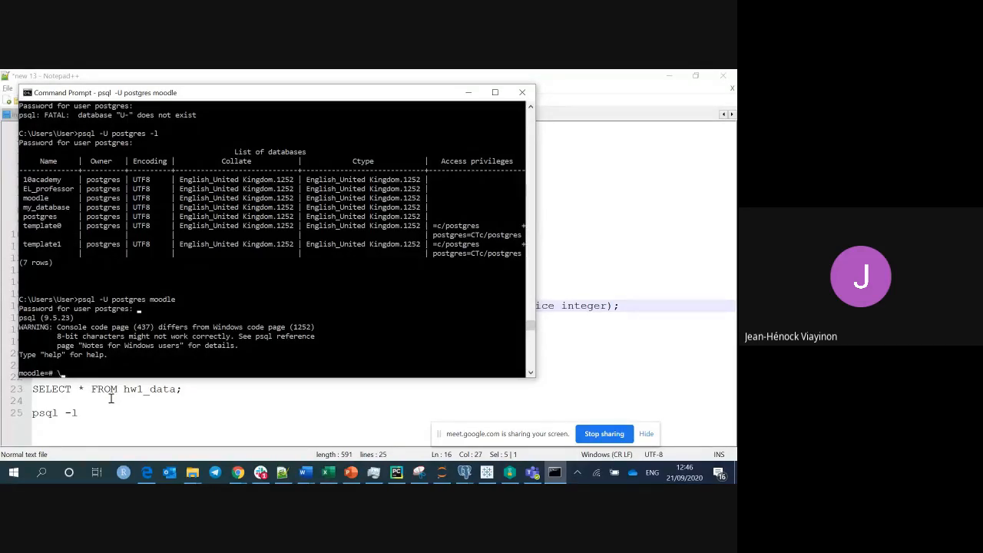
type("d")
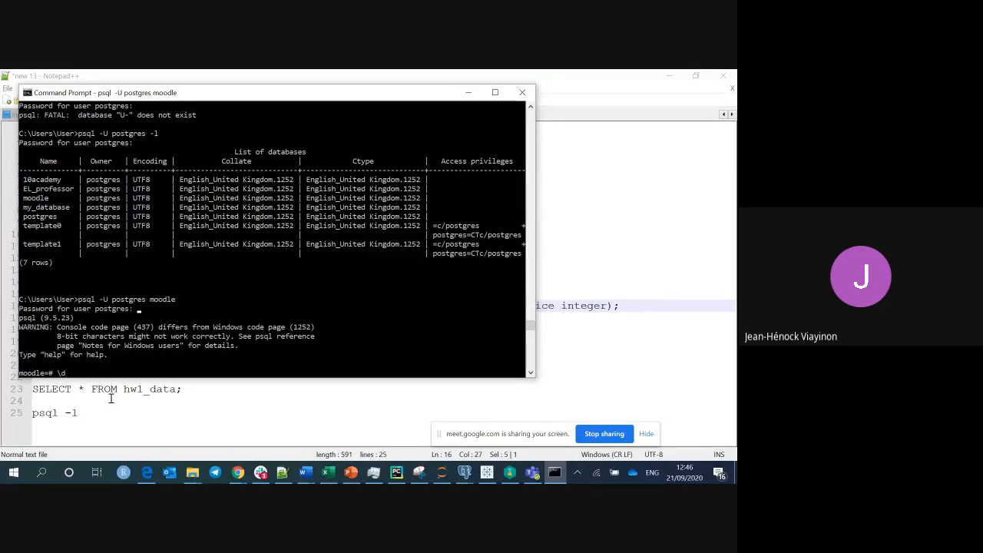
type("t")
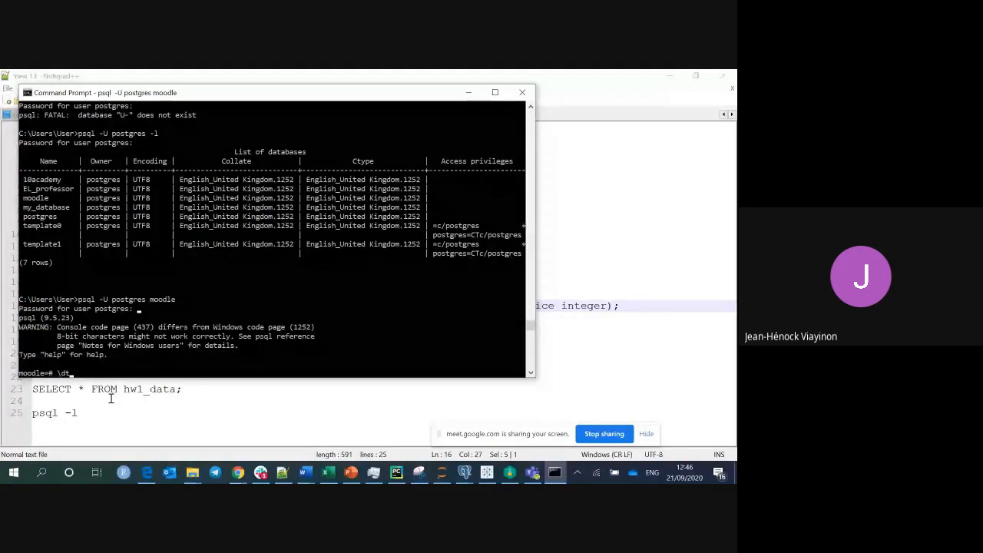
Run \dt, page through the mdl_ tables, and scroll back to mdl_analytics_indicator_calc.
key("Return")
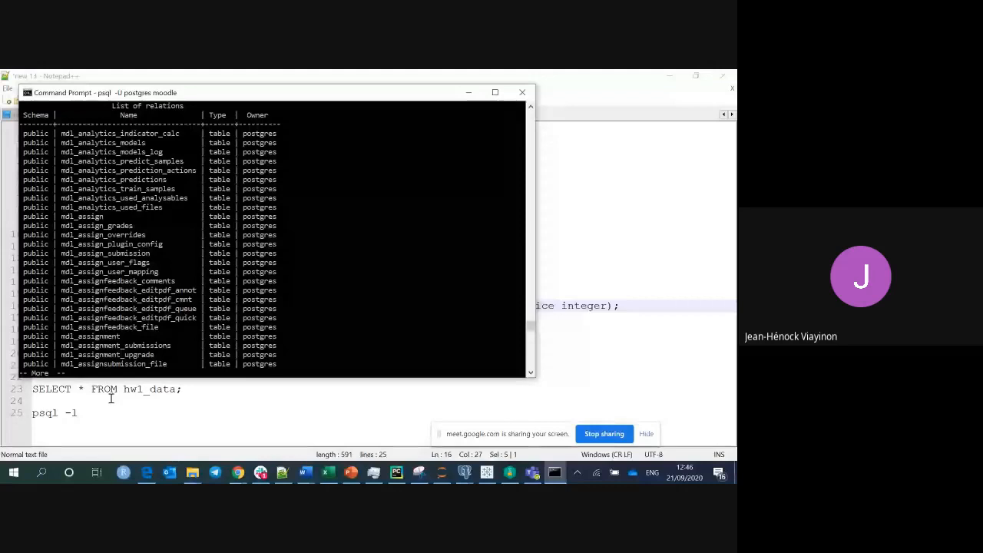
key("Return")
key("Return")
key("Return")
key("Return")
key("Return")
key("Return")
key("Return")
key("Return")
key("Return")
key("Return")
key("Return")
key("Return")
key("Return")
key("Return")
key("Return")
key("Return")
key("Return")
key("Return")
key("Return")
key("Return")
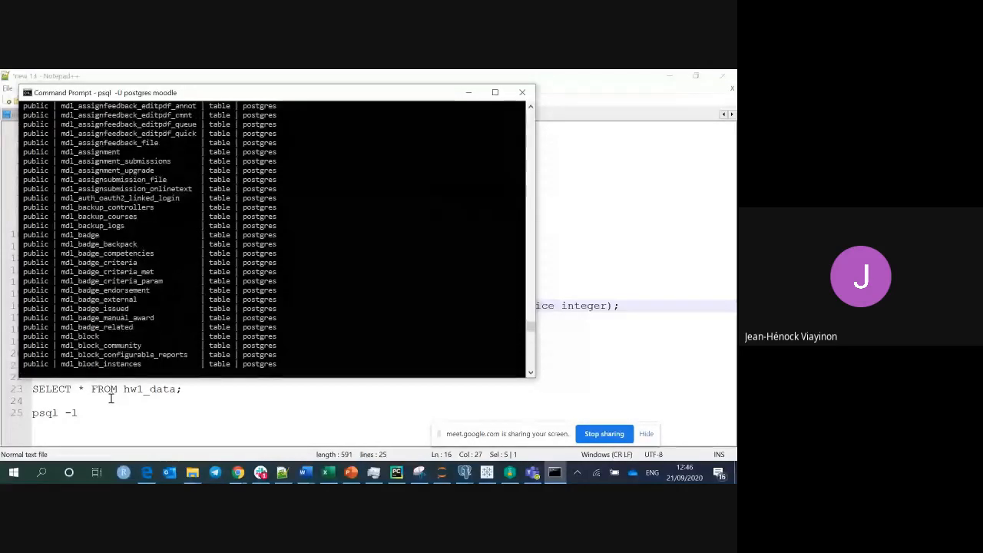
key("Return")
key("Return")
key("Return")
key("Return")
key("Return")
key("Return")
key("Return")
key("Return")
key("Return")
key("Return")
key("Return")
key("Return")
key("Return")
key("Return")
key("Return")
key("Return")
key("Return")
key("Return")
key("Return")
key("Return")
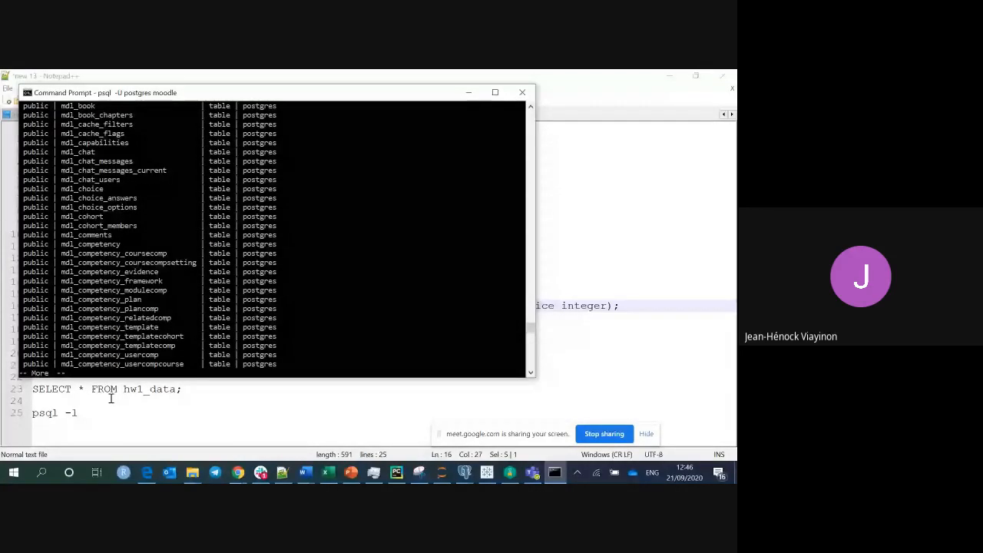
key("Return")
key("Return")
key("Return")
key("Return")
key("Return")
key("Return")
key("Return")
key("Return")
key("Return")
key("Return")
key("Return")
key("Return")
key("Return")
key("Return")
key("Return")
key("Return")
key("Return")
key("Return")
key("Return")
key("Return")
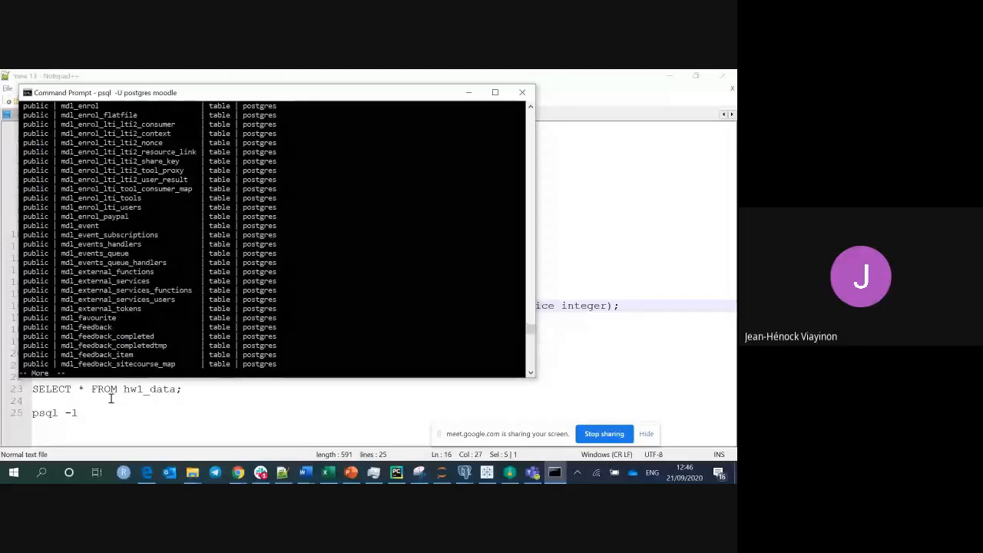
key("Return")
key("Return")
key("Return")
key("Return")
key("Return")
key("Return")
key("Return")
key("Return")
key("Return")
key("Return")
key("Return")
key("Return")
key("Return")
key("Return")
key("Return")
key("Return")
key("Return")
key("Return")
key("Return")
key("Return")
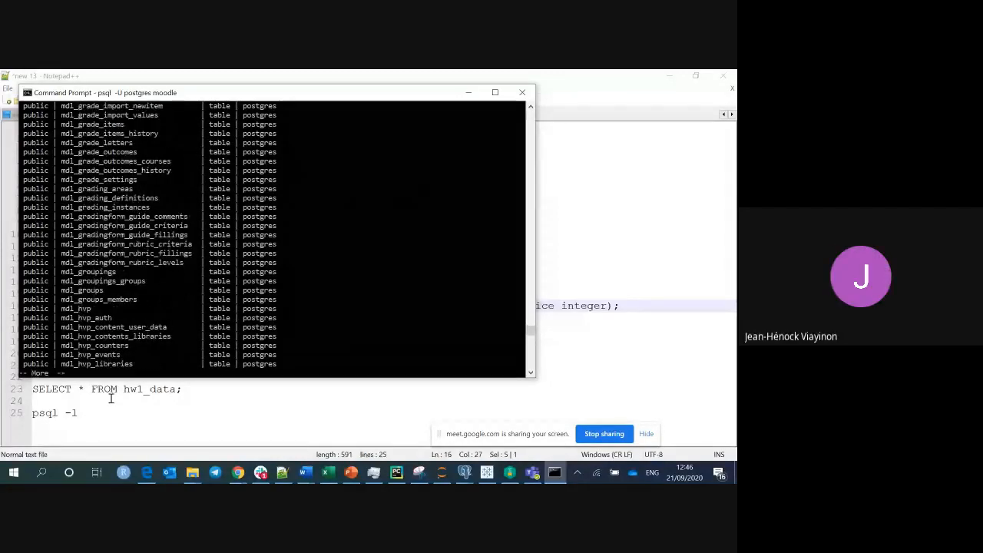
key("Return")
key("Return")
key("Return")
key("Return")
key("Return")
key("Return")
key("Return")
key("Return")
key("Return")
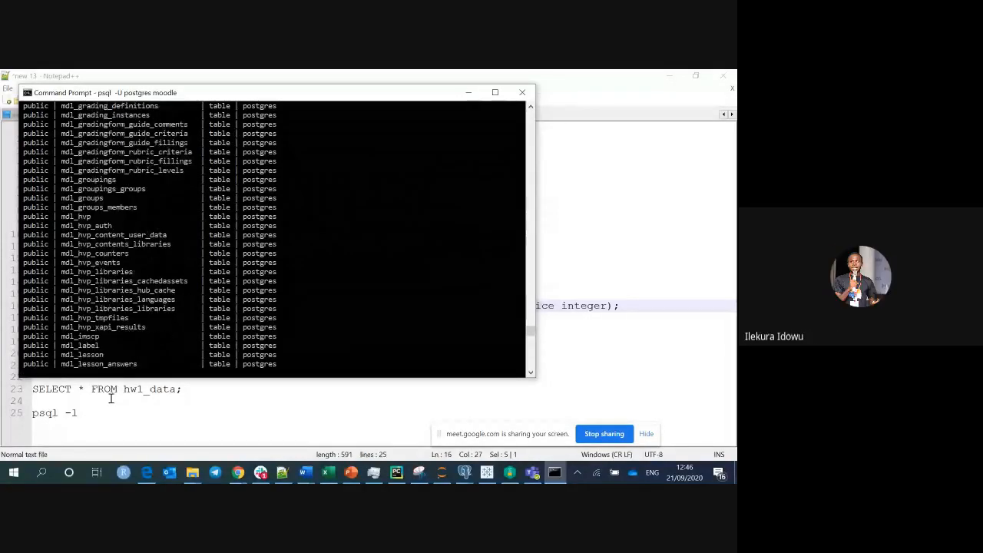
key("Return")
key("Return")
key("Return")
key("Return")
key("Return")
key("Return")
key("Return")
key("Return")
key("Return")
key("Return")
key("Return")
key("Return")
key("Return")
key("Return")
key("Return")
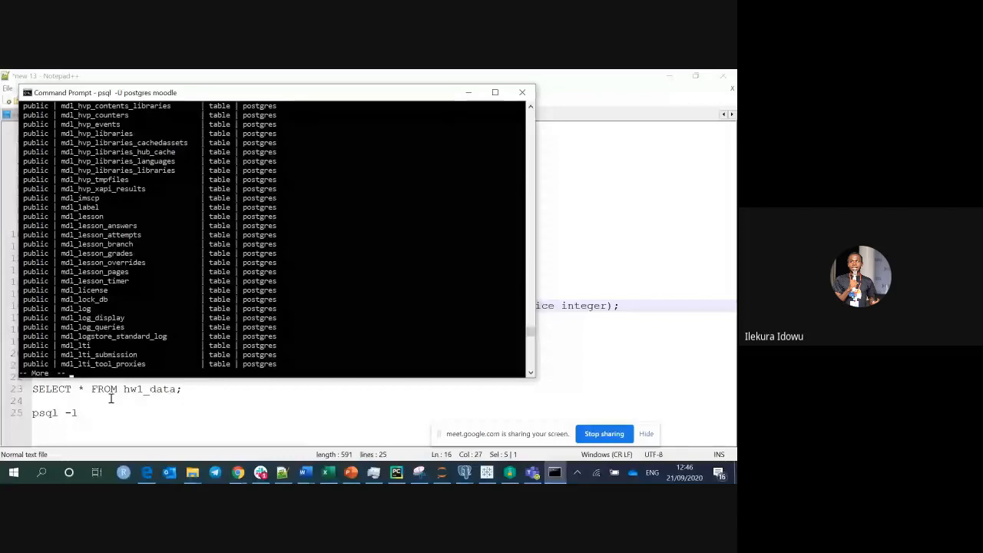
key("Return")
key("Return")
key("Return")
key("Return")
key("Return")
key("Return")
key("Return")
key("Return")
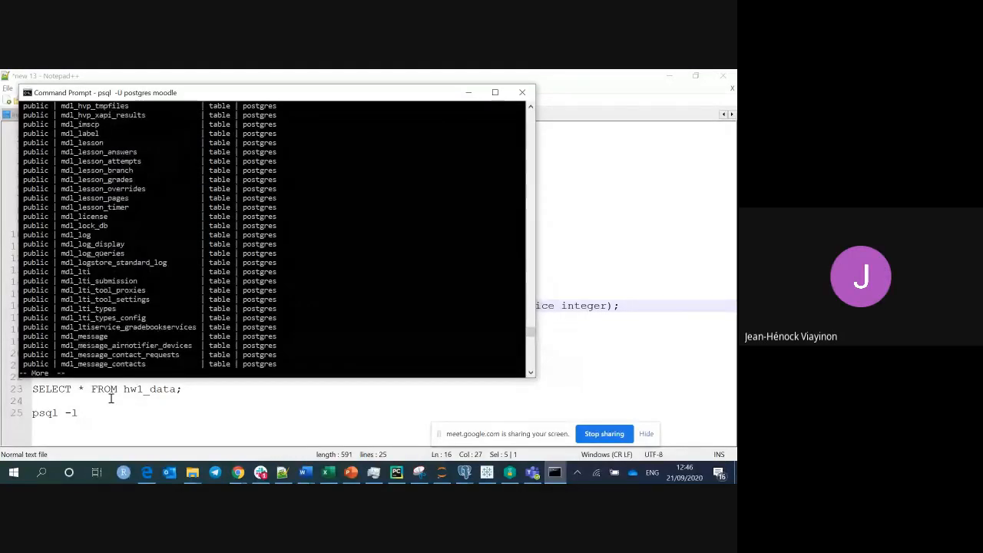
scroll(276, 239, "up", 7)
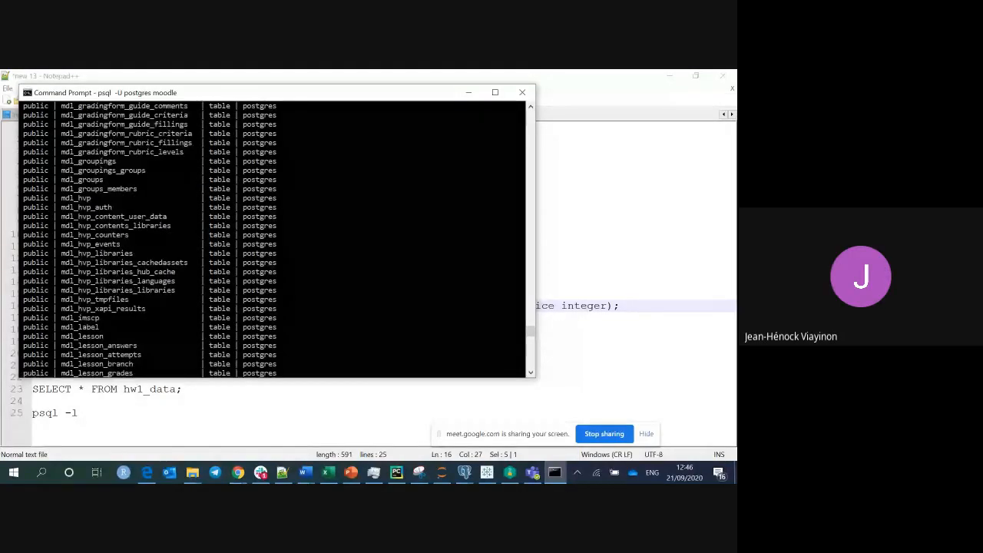
scroll(276, 238, "up", 15)
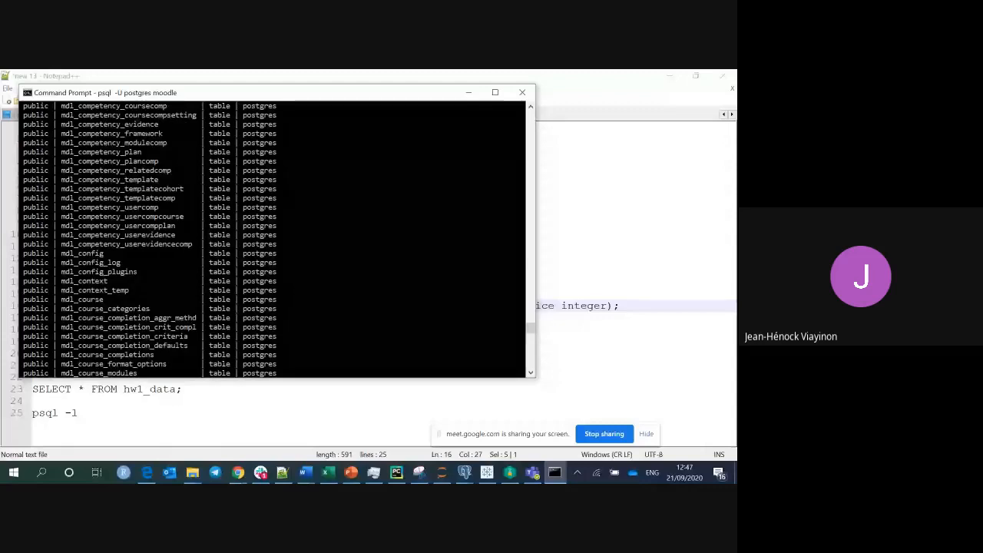
scroll(276, 238, "up", 20)
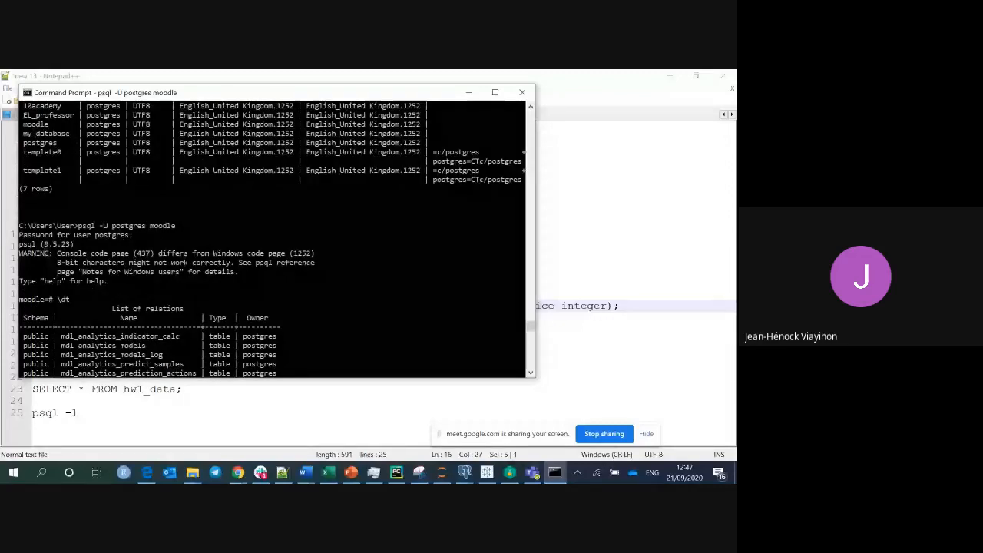
Switch from the psql table listing to the Google Meet window in Chrome.
scroll(56, 290, "down", 1)
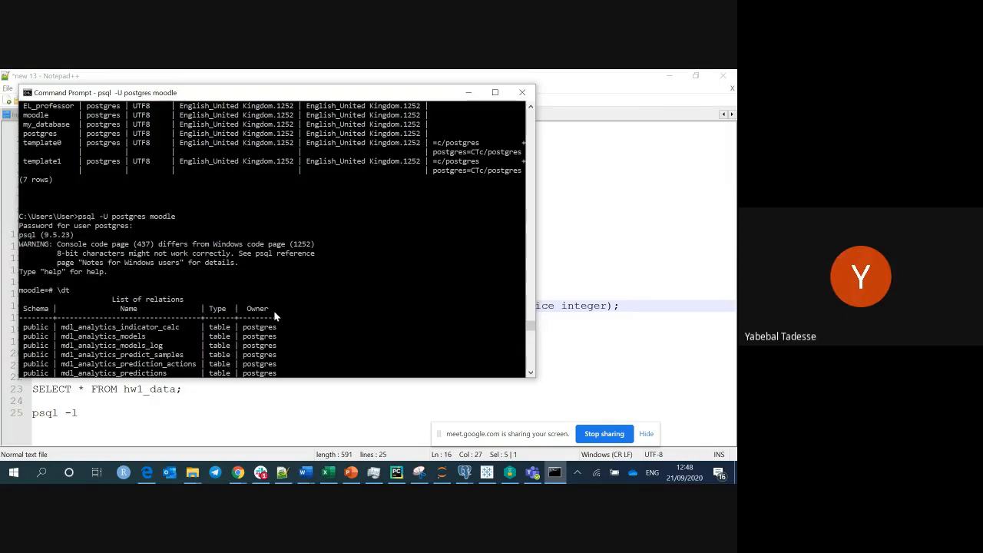
mouse_move(245, 477)
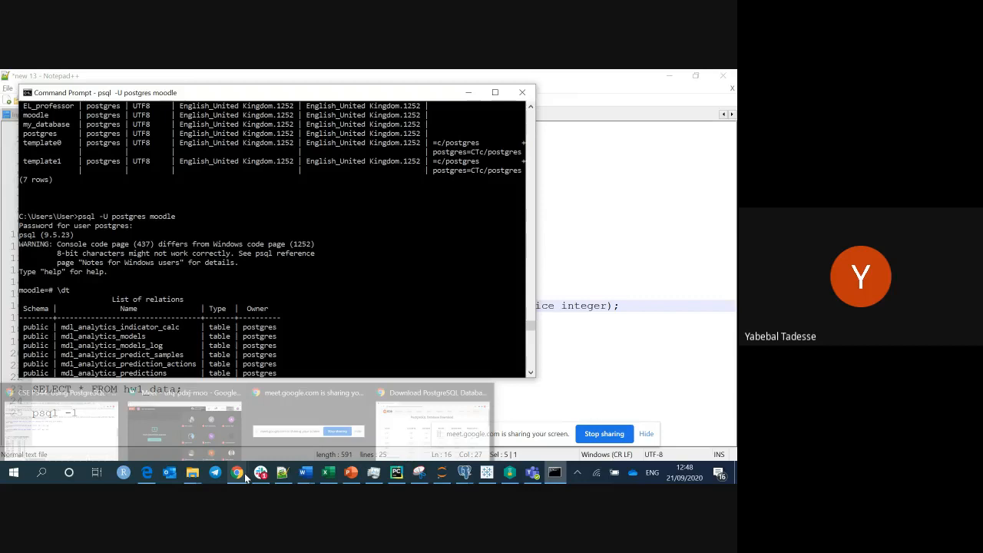
left_click(192, 419)
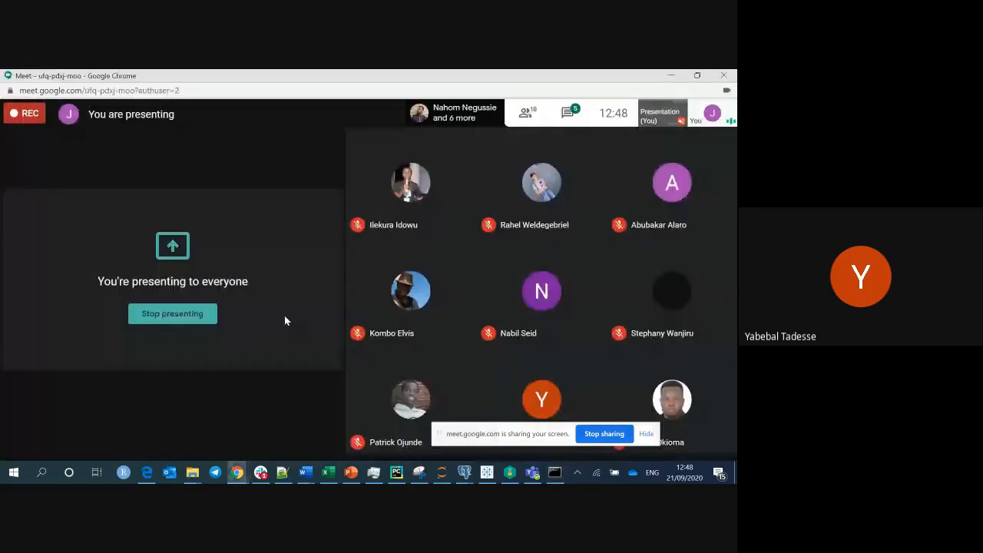